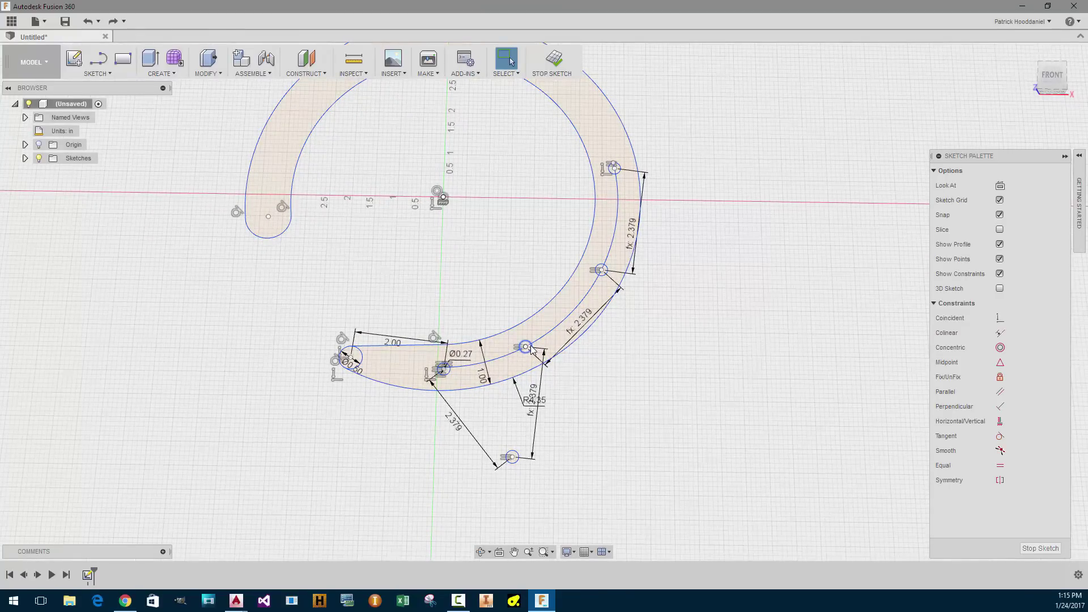
{"action": "mouse_move", "coordinate": [526, 347]}
{"action": "left_mouse_down"}
{"action": "mouse_move", "coordinate": [556, 338]}
{"action": "mouse_move", "coordinate": [560, 325]}
{"action": "left_mouse_up"}
{"action": "middle_click_drag", "start_coordinate": [604, 152], "coordinate": [608, 225], "text": "shift"}
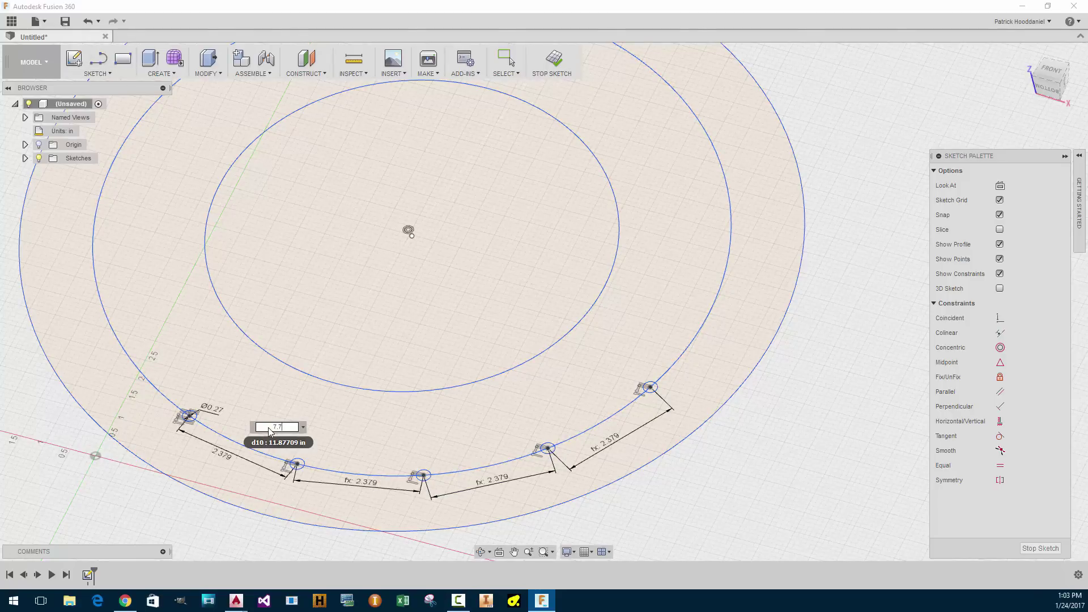
Try setting the hole-center circle's diameter to 7.7 in, and undo the change
{"action": "type", "text": ".7"}
{"action": "key", "text": "Return"}
{"action": "scroll", "coordinate": [359, 365], "scroll_direction": "down", "scroll_amount": 2}
{"action": "scroll", "coordinate": [358, 366], "scroll_direction": "down", "scroll_amount": 2}
{"action": "scroll", "coordinate": [358, 365], "scroll_direction": "up", "scroll_amount": 10}
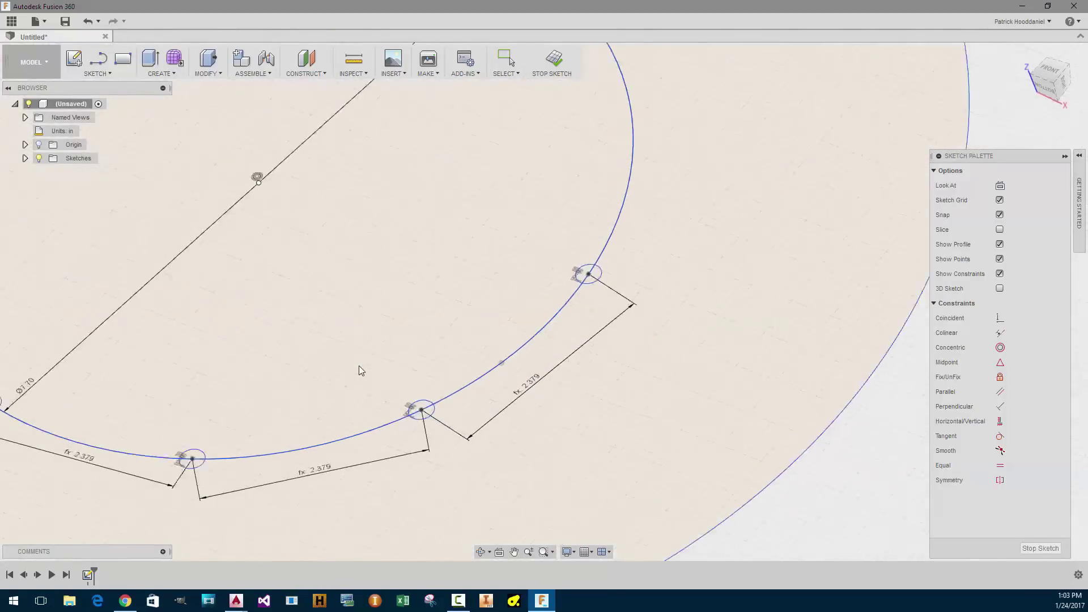
{"action": "scroll", "coordinate": [359, 365], "scroll_direction": "down", "scroll_amount": 5}
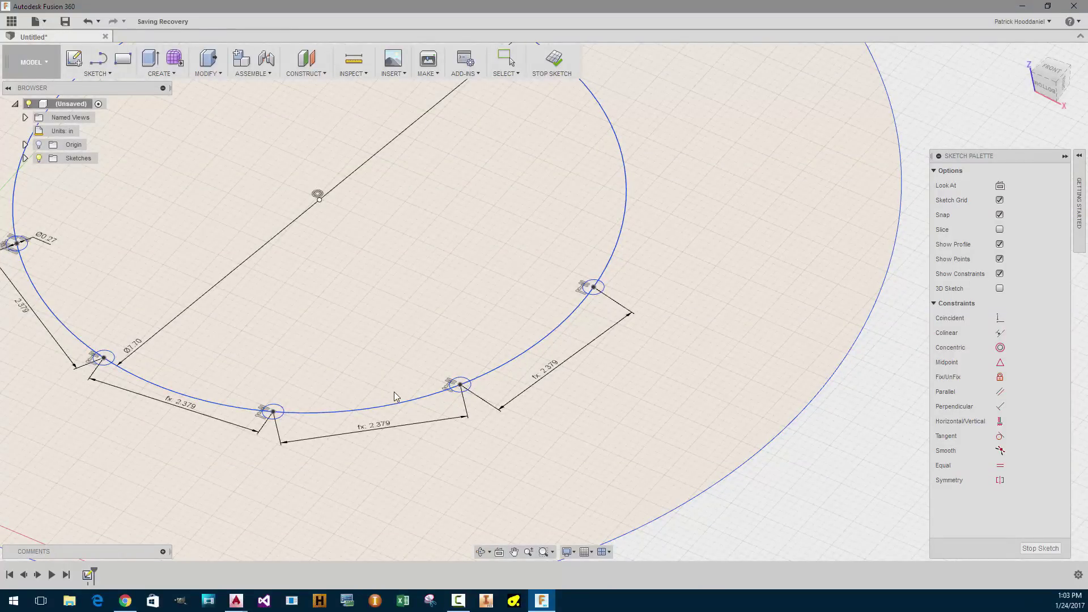
{"action": "middle_click_drag", "start_coordinate": [394, 392], "coordinate": [376, 371], "text": "shift"}
{"action": "key", "text": "ctrl+z"}
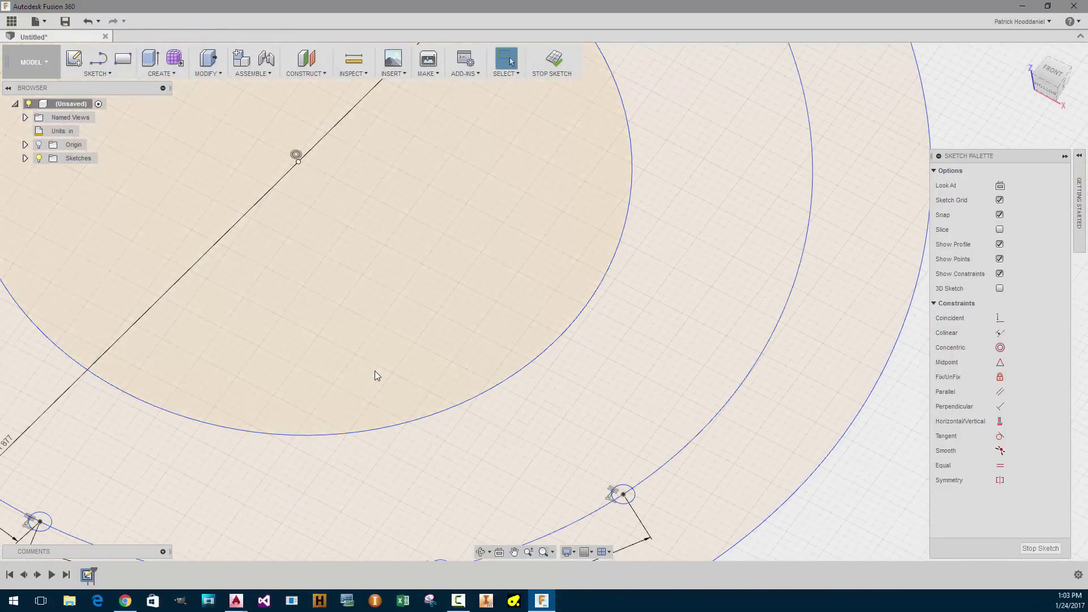
Delete the innermost large circle, keeping the hole-center circle and the outer circle
{"action": "scroll", "coordinate": [375, 370], "scroll_direction": "down", "scroll_amount": 3}
{"action": "left_click", "coordinate": [366, 379]}
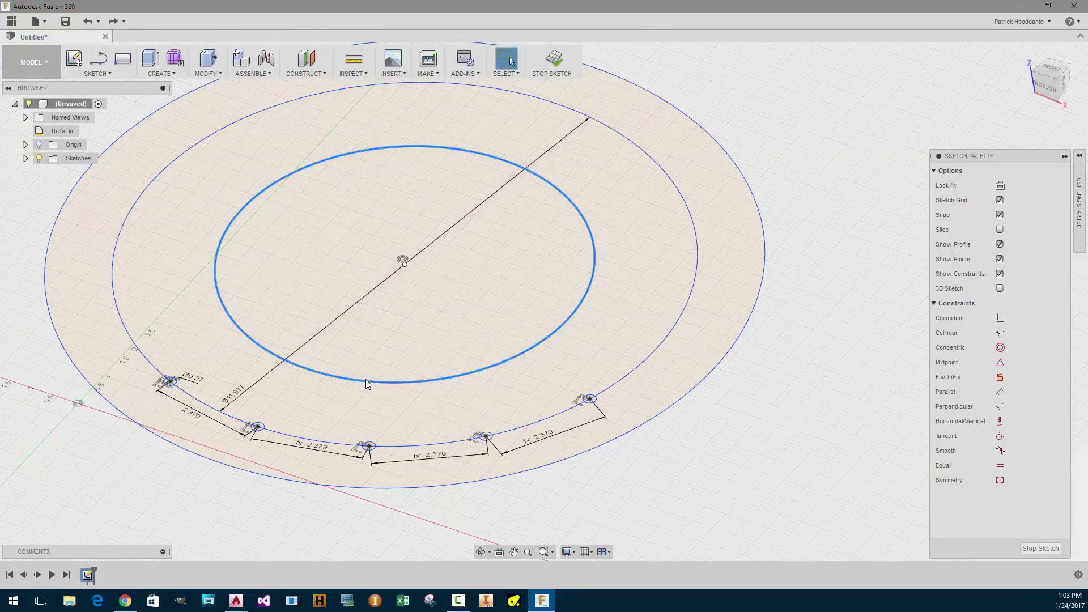
{"action": "left_click", "coordinate": [404, 331]}
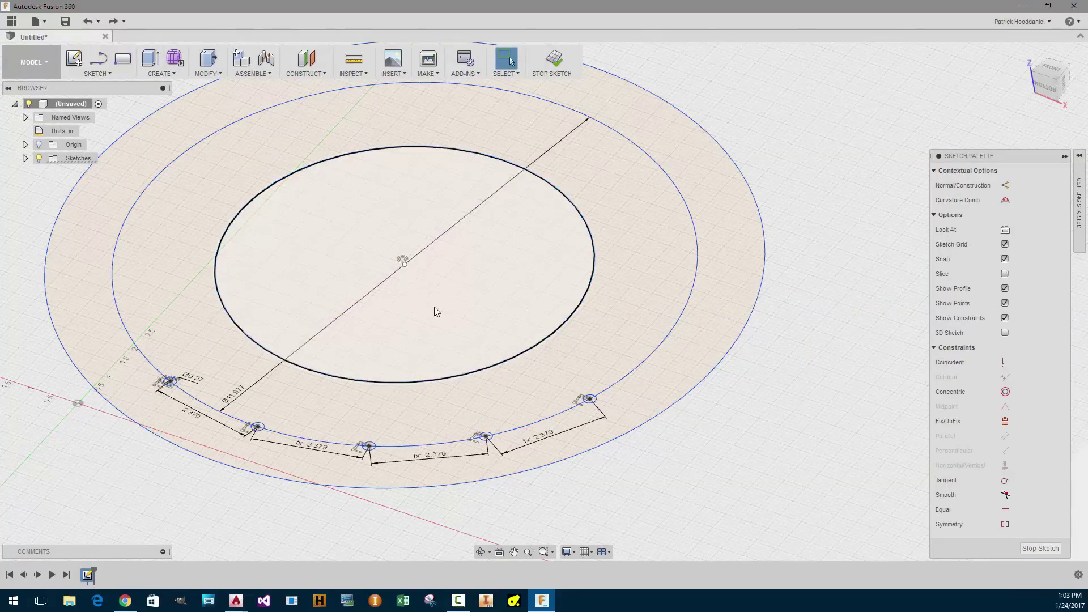
{"action": "key", "text": "Delete"}
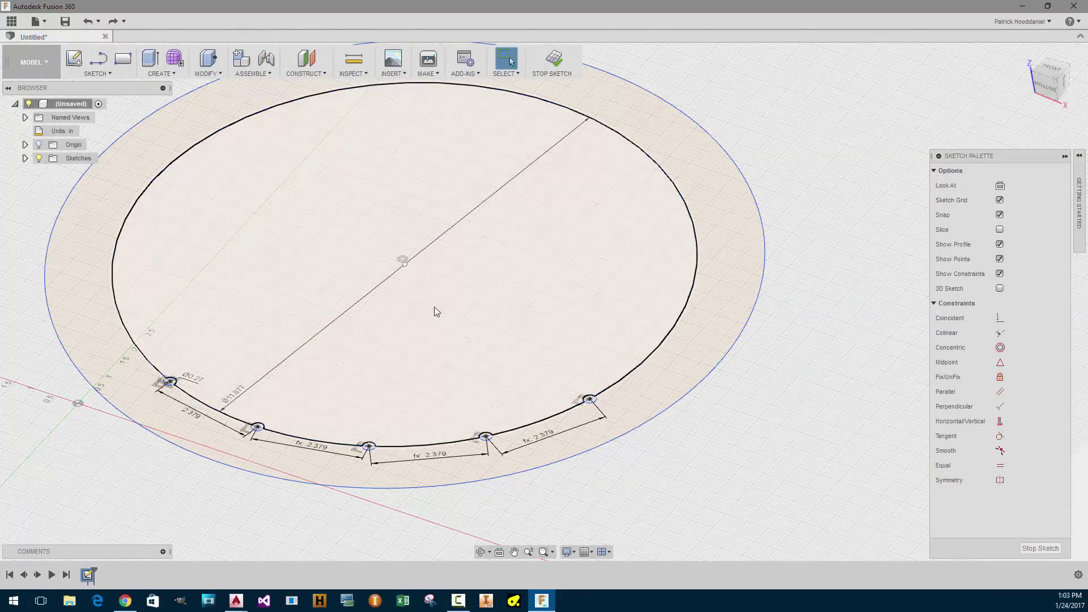
Set the diameter of the circle carrying the small holes to 7.7 in
{"action": "middle_click_drag", "start_coordinate": [316, 435], "coordinate": [319, 432], "text": "shift"}
{"action": "scroll", "coordinate": [318, 431], "scroll_direction": "up", "scroll_amount": 2}
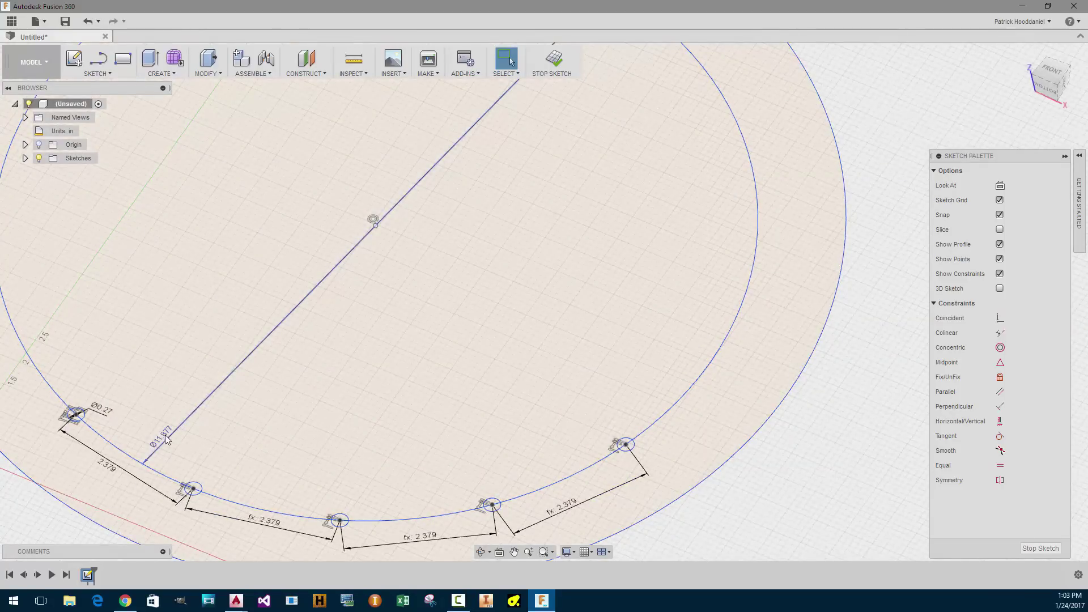
{"action": "double_click", "coordinate": [162, 437]}
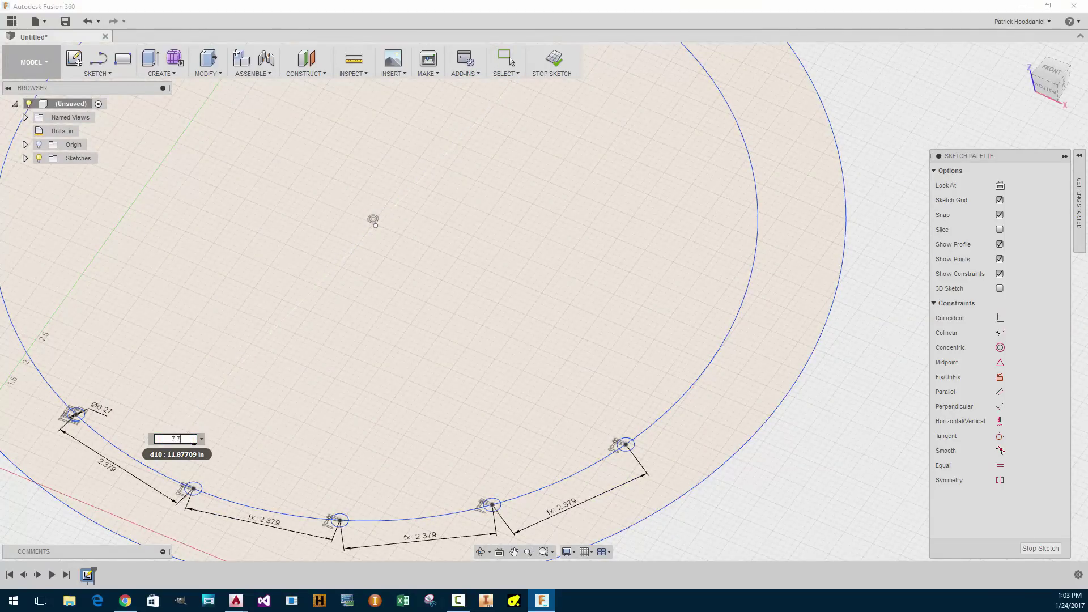
{"action": "key", "text": "Return"}
{"action": "scroll", "coordinate": [315, 335], "scroll_direction": "down", "scroll_amount": 3}
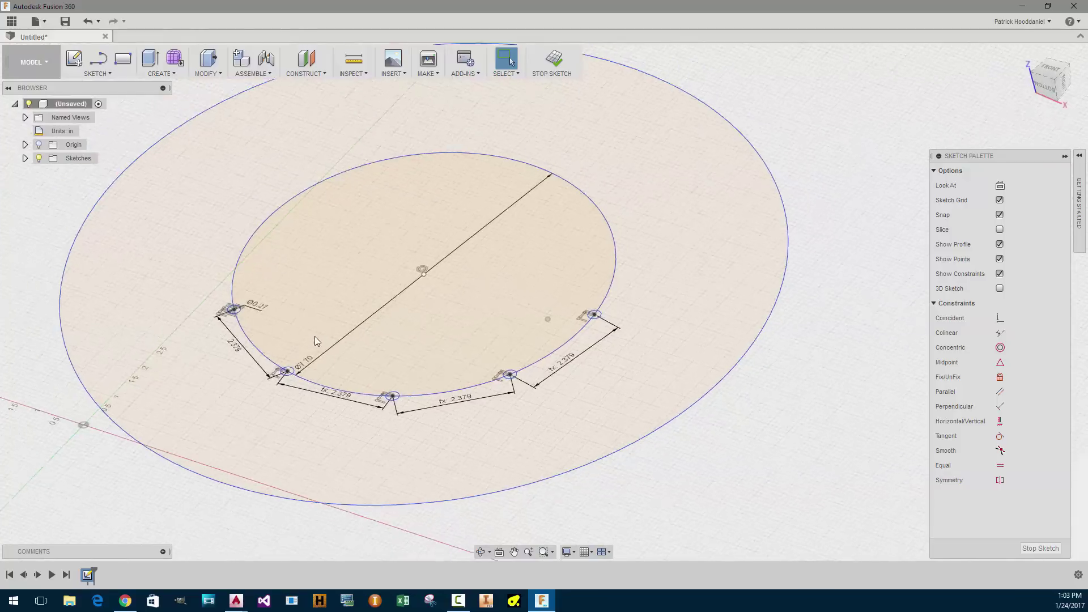
{"action": "scroll", "coordinate": [315, 335], "scroll_direction": "up", "scroll_amount": 5}
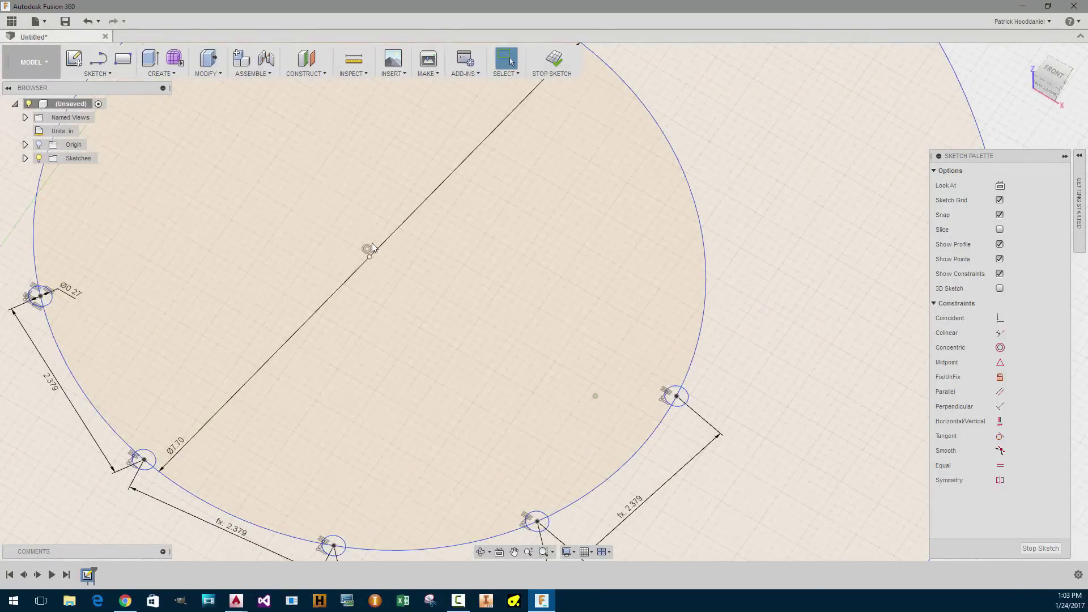
{"action": "scroll", "coordinate": [367, 249], "scroll_direction": "down", "scroll_amount": 4}
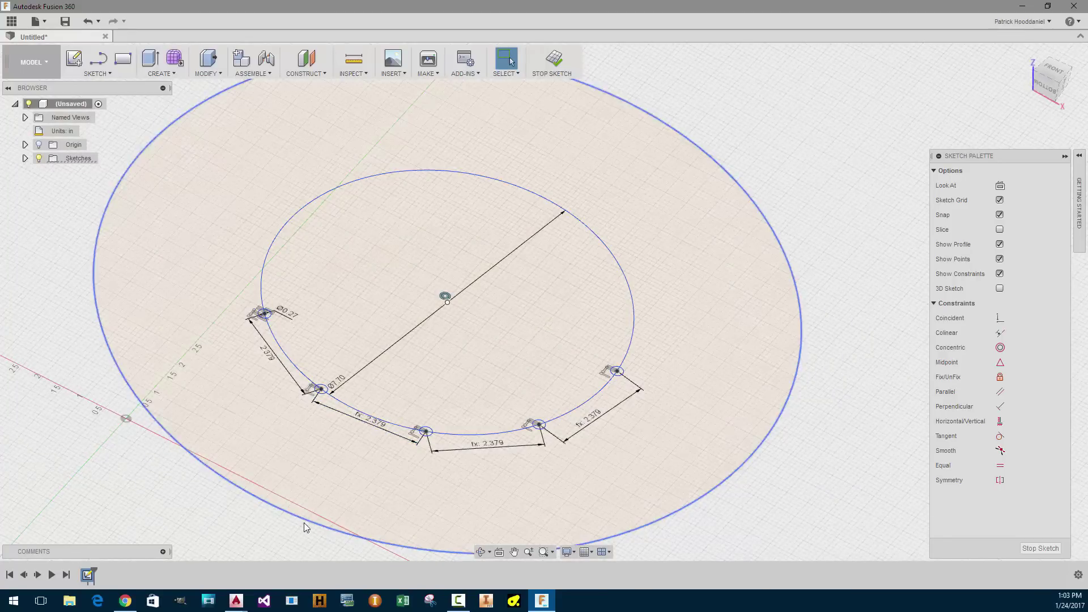
Shrink the outer circle freehand and reposition the shared center point of the two large circles
{"action": "left_click_drag", "start_coordinate": [301, 519], "coordinate": [315, 500]}
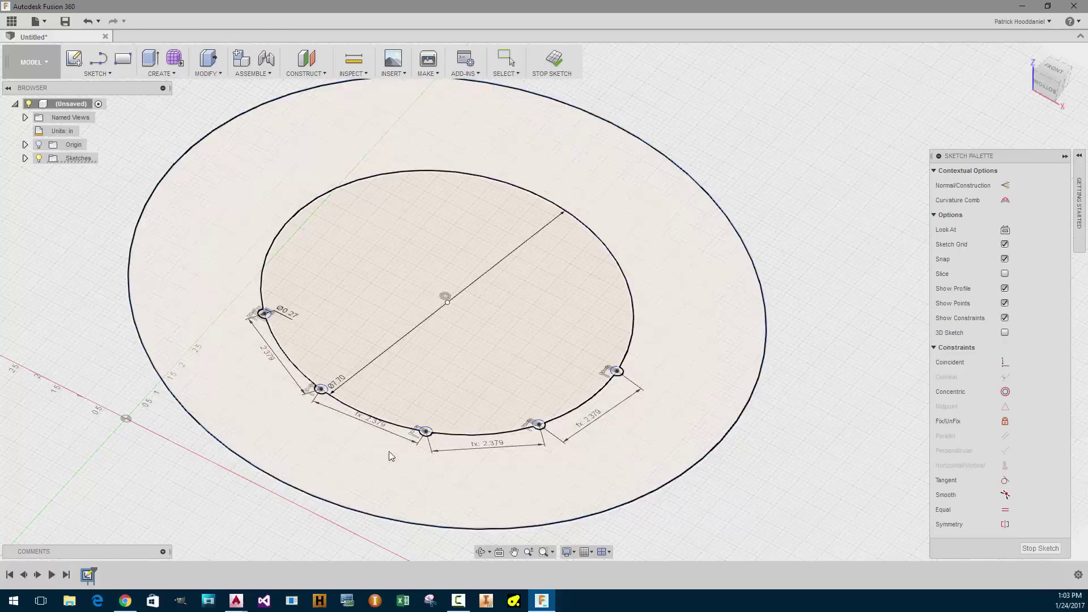
{"action": "mouse_move", "coordinate": [447, 304]}
{"action": "left_mouse_down"}
{"action": "mouse_move", "coordinate": [471, 318]}
{"action": "mouse_move", "coordinate": [441, 304]}
{"action": "mouse_move", "coordinate": [449, 257]}
{"action": "mouse_move", "coordinate": [418, 237]}
{"action": "mouse_move", "coordinate": [461, 248]}
{"action": "mouse_move", "coordinate": [454, 277]}
{"action": "left_mouse_up"}
{"action": "scroll", "coordinate": [455, 276], "scroll_direction": "down", "scroll_amount": 3}
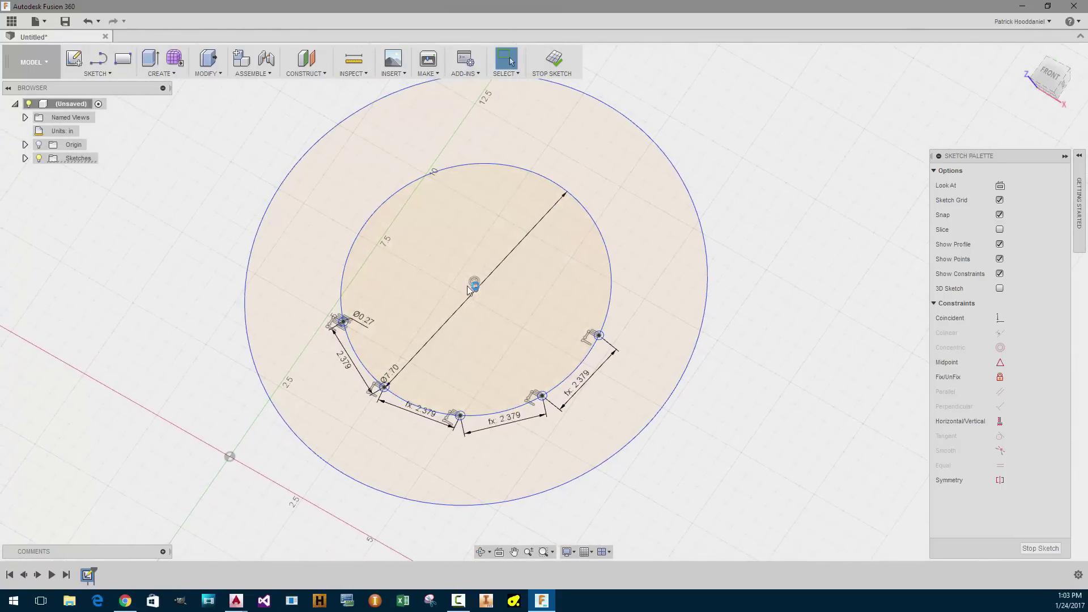
Align the large circles' center point vertically with the sketch origin using a Horizontal/Vertical constraint
{"action": "left_click", "coordinate": [469, 369]}
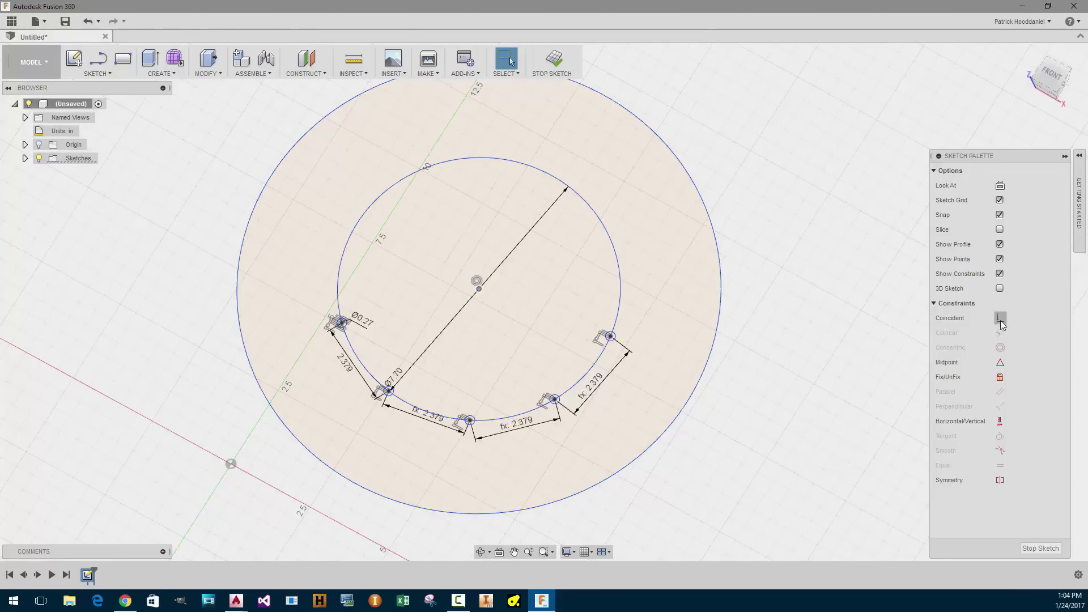
{"action": "left_click", "coordinate": [1000, 422]}
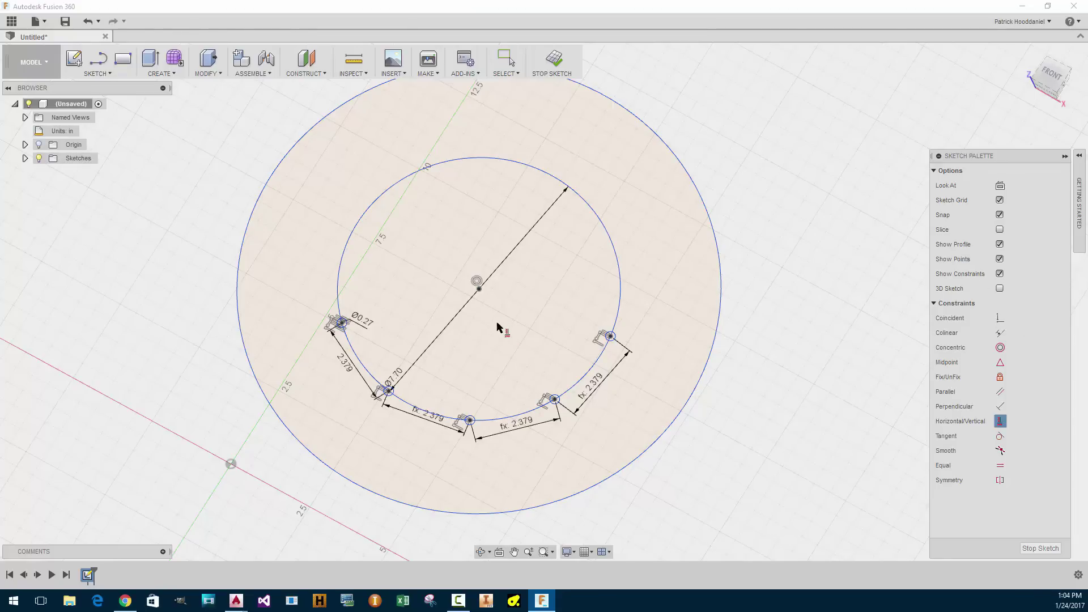
{"action": "left_click", "coordinate": [478, 290]}
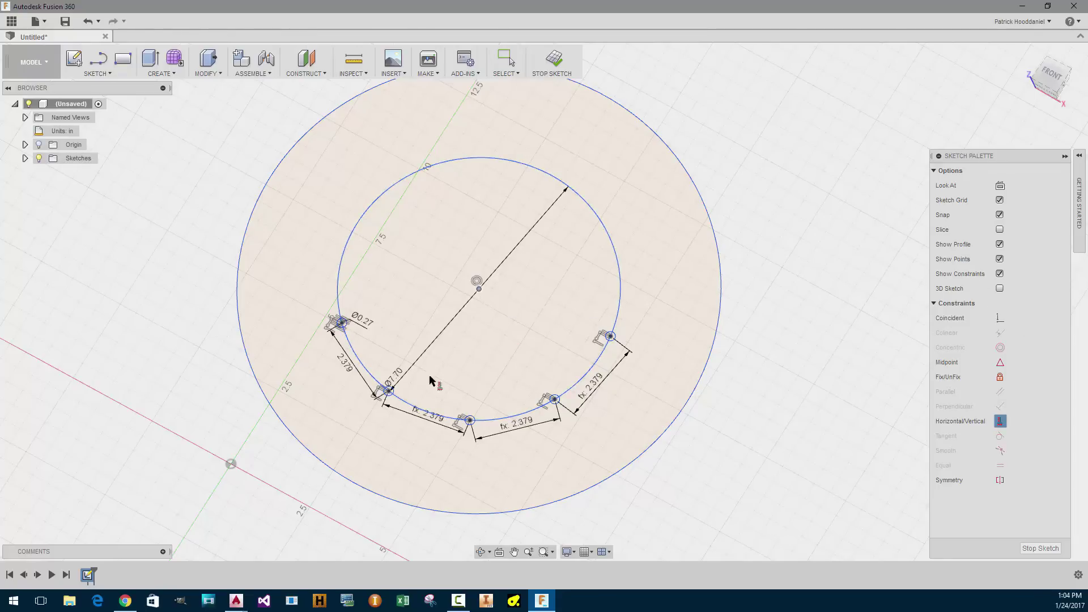
{"action": "left_click", "coordinate": [231, 465]}
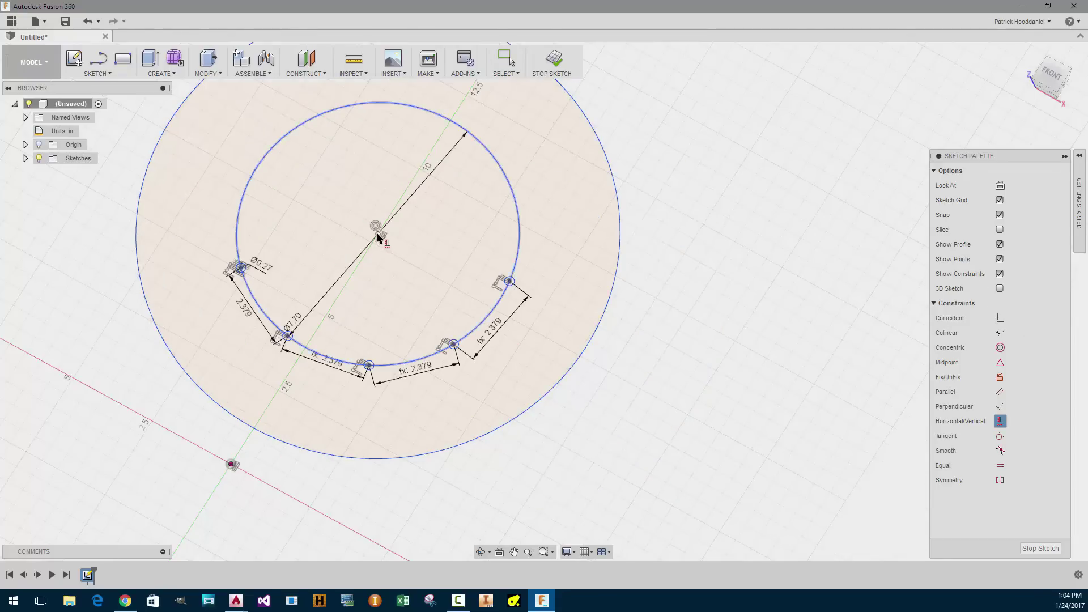
Try to apply the Horizontal/Vertical constraint again between the circles' center point and the sketch origin
{"action": "left_click", "coordinate": [378, 234]}
{"action": "left_click", "coordinate": [232, 466]}
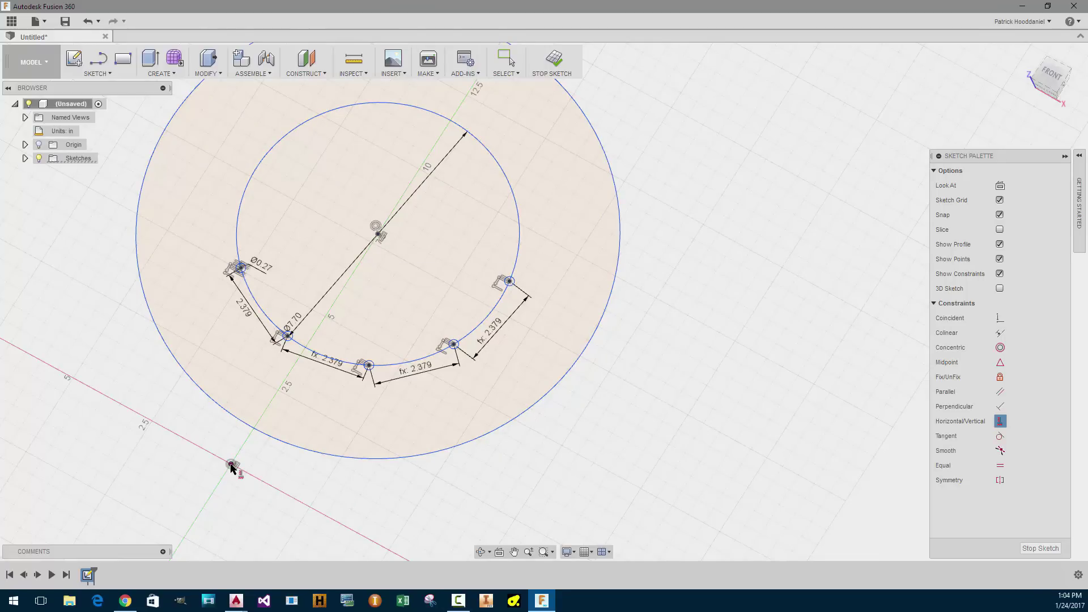
{"action": "left_click", "coordinate": [999, 426]}
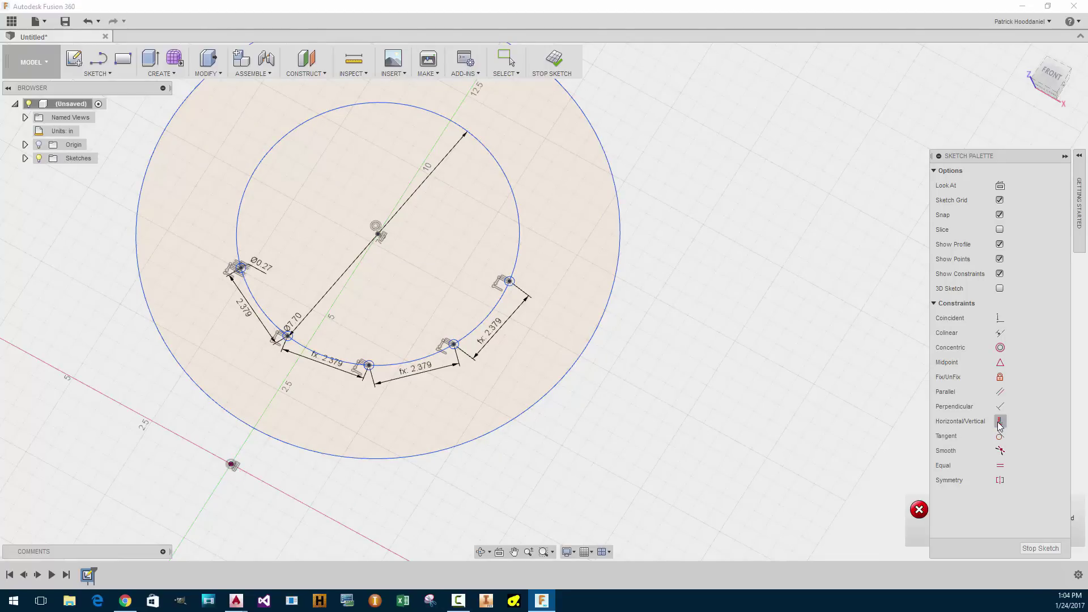
{"action": "left_click", "coordinate": [915, 518]}
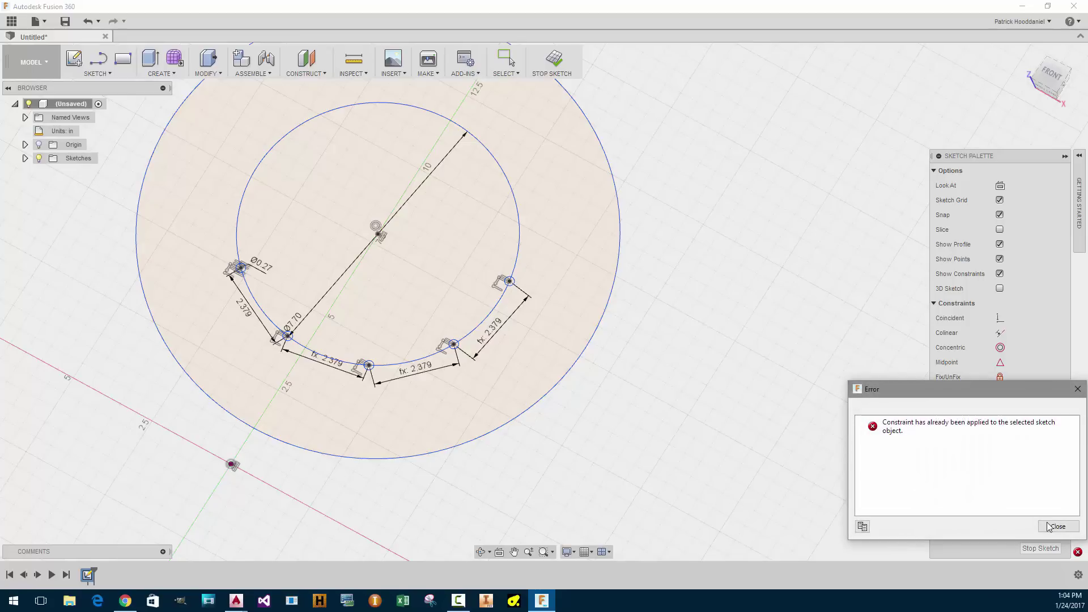
{"action": "left_click", "coordinate": [1049, 527]}
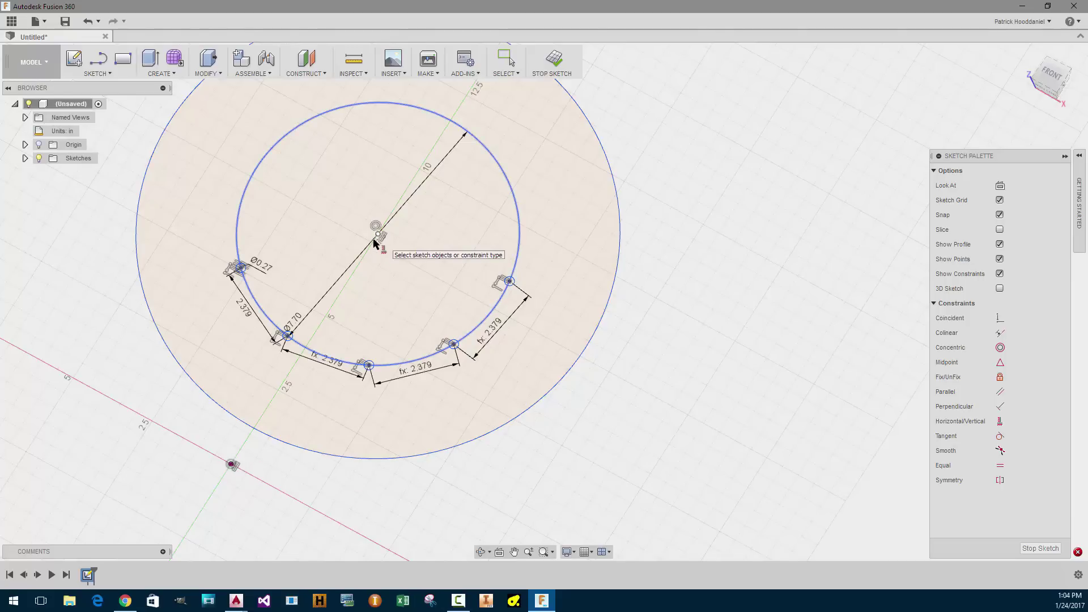
{"action": "left_click_drag", "start_coordinate": [375, 233], "coordinate": [350, 318]}
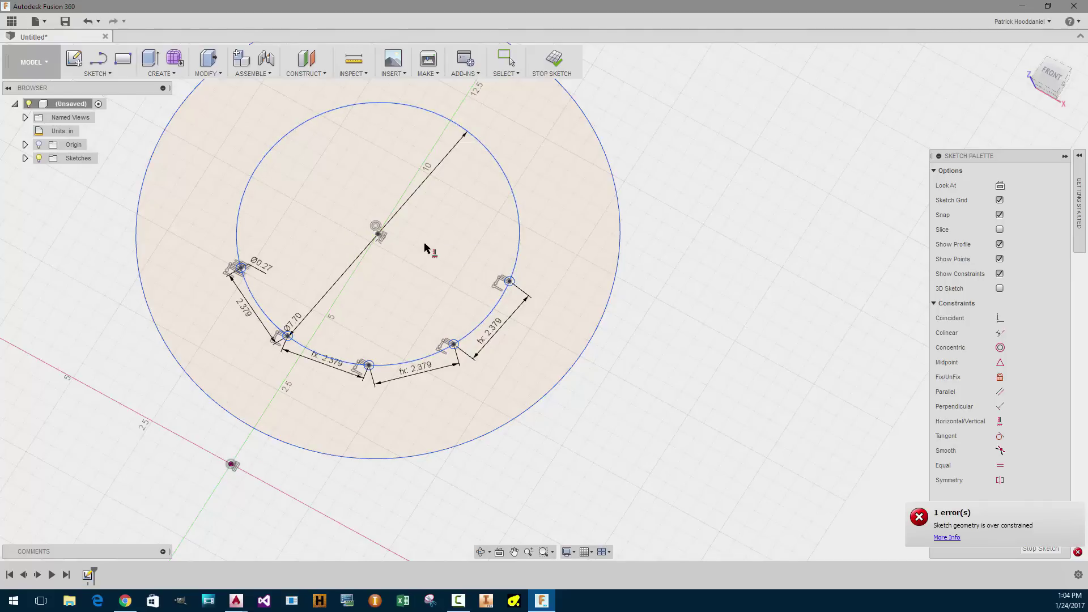
{"action": "key", "text": "Escape"}
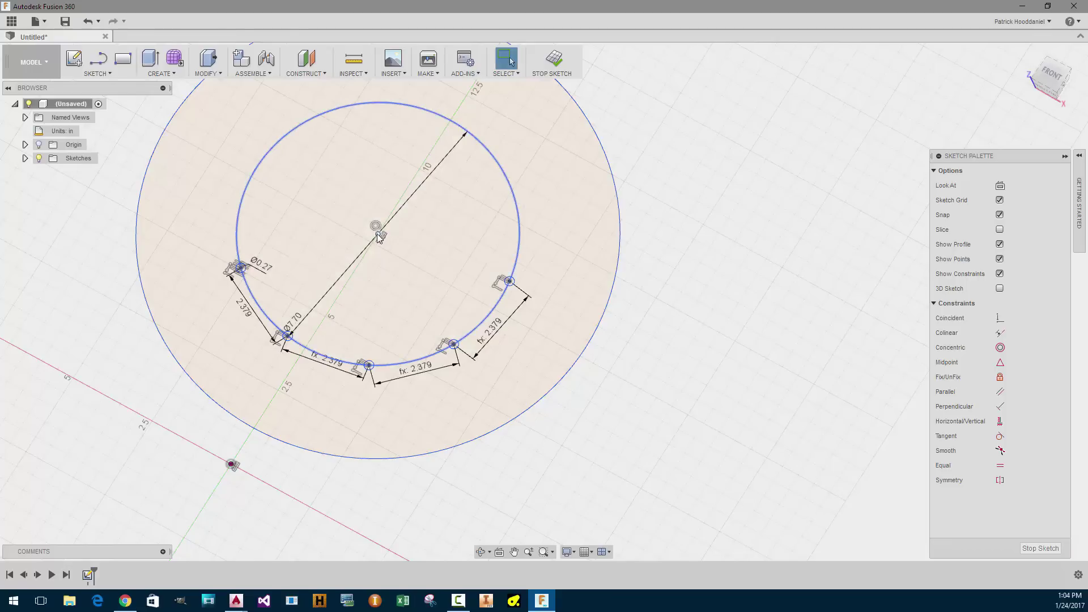
Move the large circles' center point and the surrounding geometry freehand to test how the alignment constraint limits them
{"action": "mouse_move", "coordinate": [377, 234]}
{"action": "left_mouse_down"}
{"action": "mouse_move", "coordinate": [369, 284]}
{"action": "mouse_move", "coordinate": [420, 200]}
{"action": "left_mouse_up"}
{"action": "left_click_drag", "start_coordinate": [324, 318], "coordinate": [309, 349]}
{"action": "middle_click_drag", "start_coordinate": [372, 246], "coordinate": [388, 240], "text": "shift"}
{"action": "scroll", "coordinate": [388, 240], "scroll_direction": "up", "scroll_amount": 5}
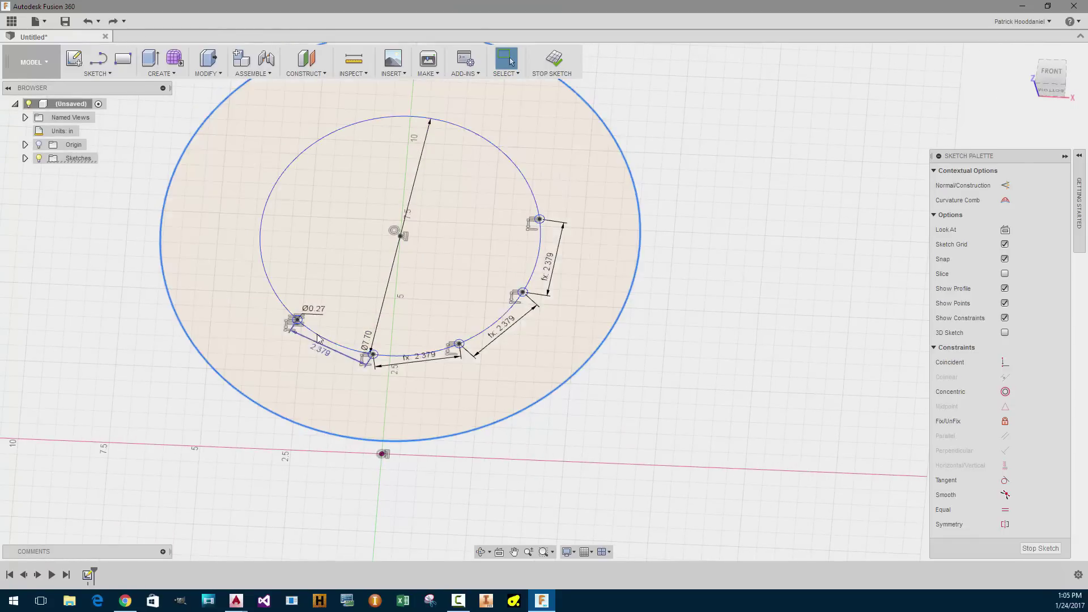
{"action": "left_click_drag", "start_coordinate": [401, 221], "coordinate": [392, 237]}
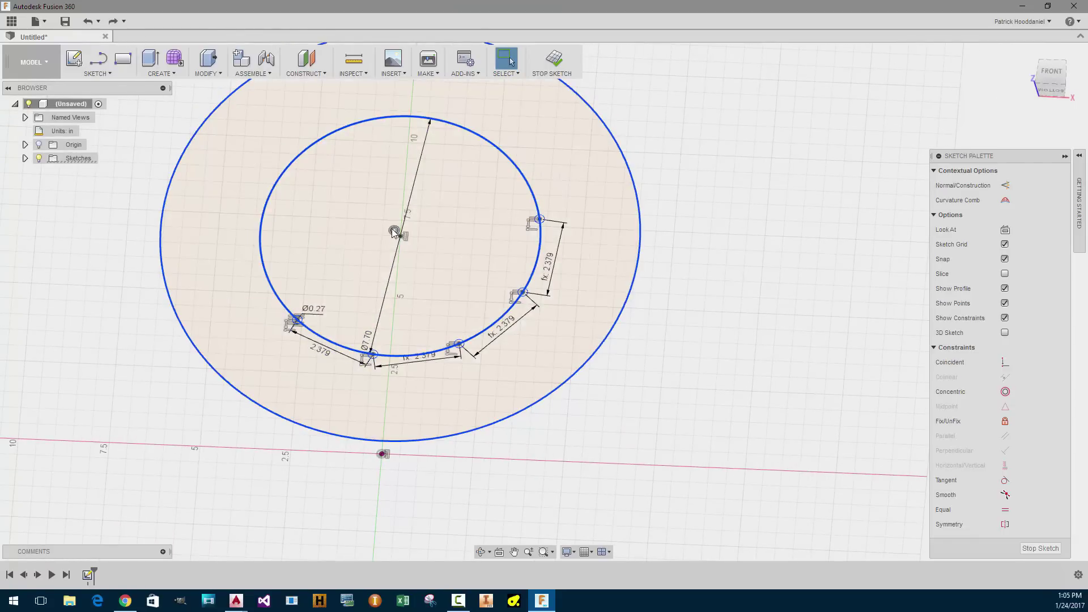
{"action": "scroll", "coordinate": [394, 233], "scroll_direction": "up", "scroll_amount": 5}
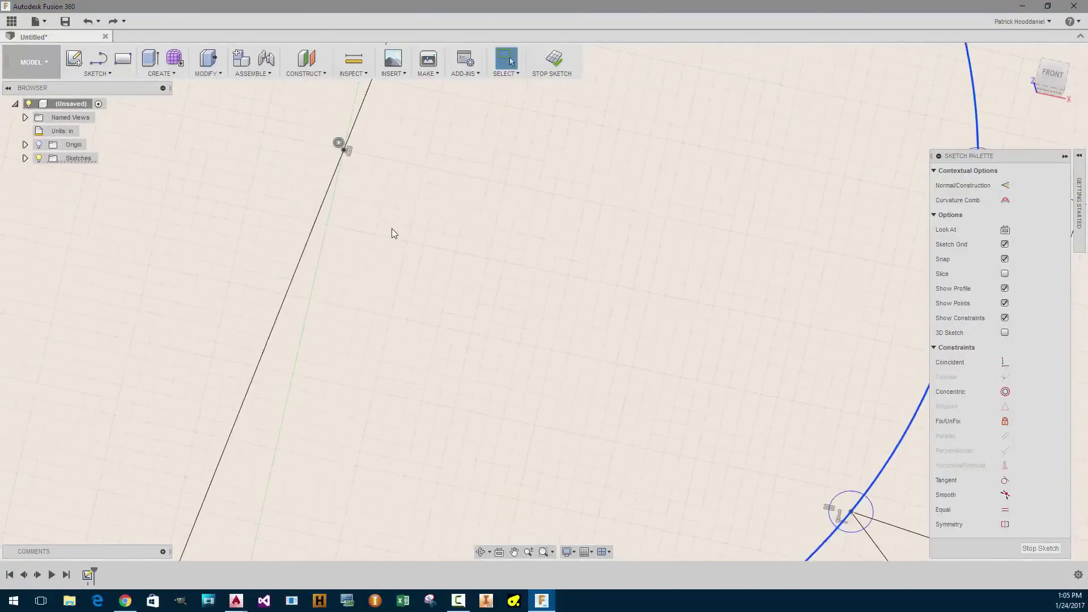
{"action": "scroll", "coordinate": [397, 218], "scroll_direction": "down", "scroll_amount": 5}
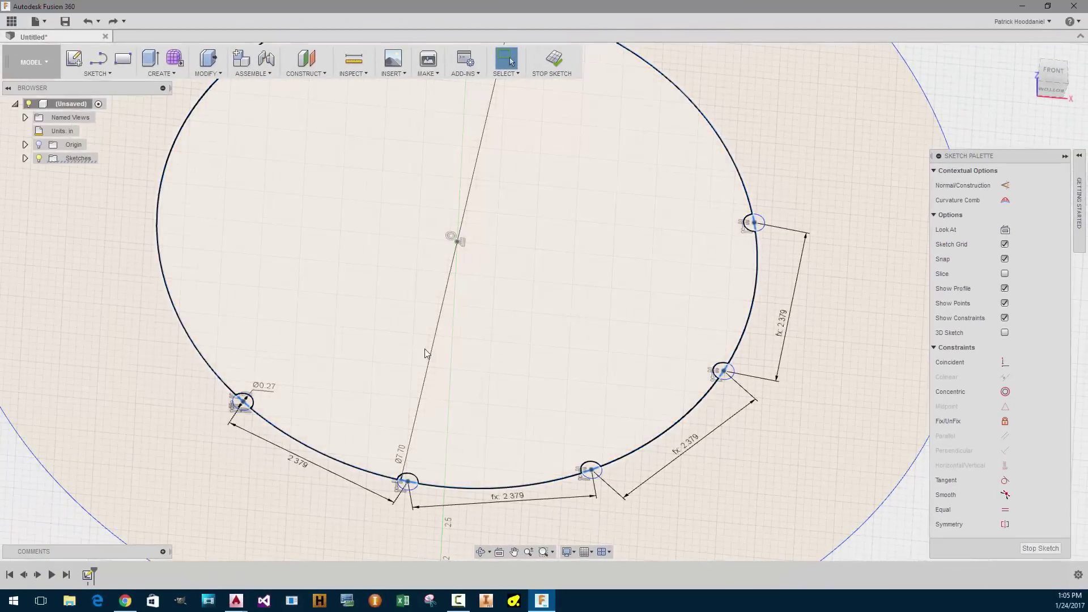
Shrink the outer circle freehand so it lies closer around the 7.70 in hole-center circle
{"action": "scroll", "coordinate": [426, 352], "scroll_direction": "down", "scroll_amount": 5}
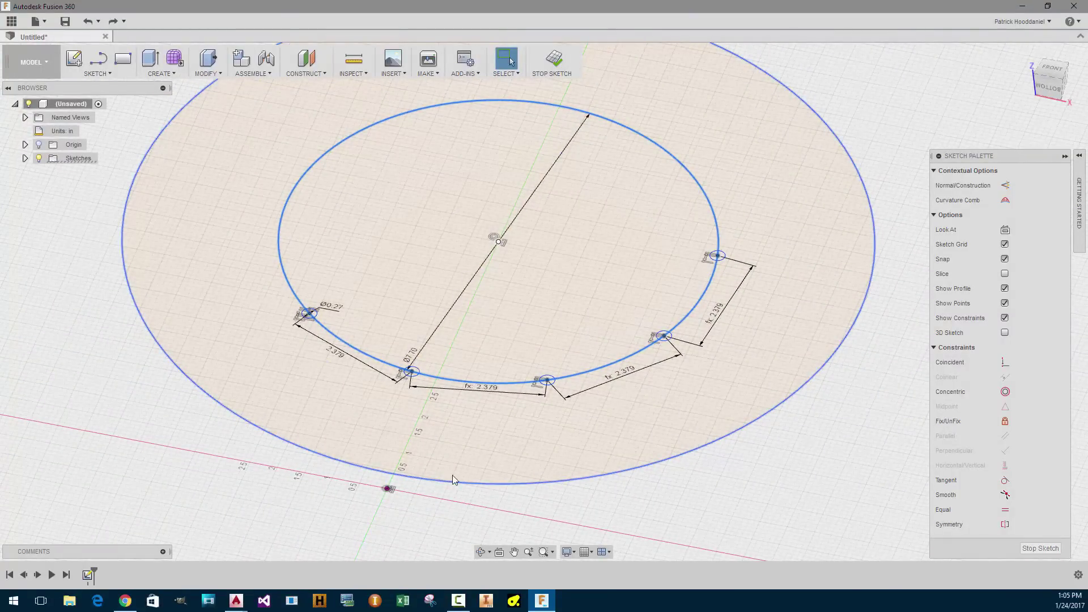
{"action": "left_click_drag", "start_coordinate": [453, 479], "coordinate": [459, 414]}
{"action": "scroll", "coordinate": [453, 237], "scroll_direction": "up", "scroll_amount": 3}
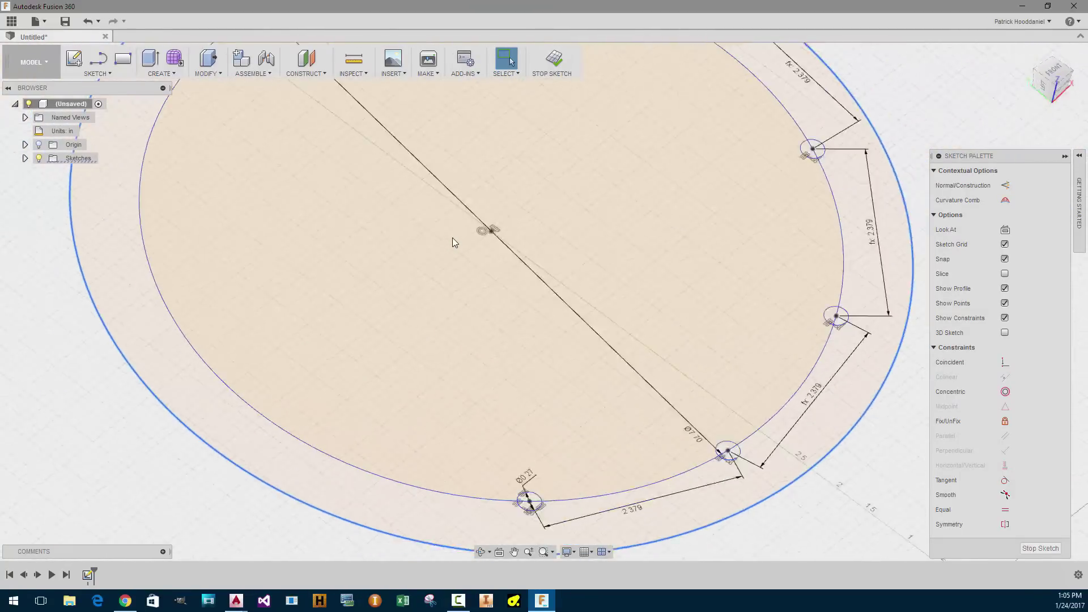
Bring the large circles' center onto the sketch origin with a second Horizontal/Vertical constraint between the two points
{"action": "middle_click_drag", "start_coordinate": [452, 237], "coordinate": [605, 295], "text": "shift"}
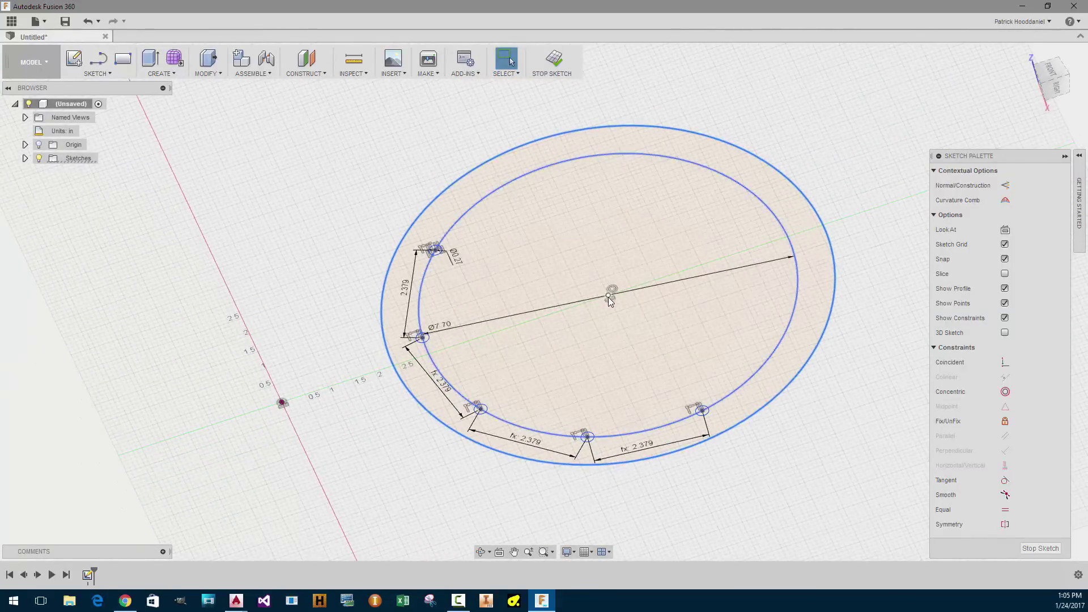
{"action": "left_click", "coordinate": [1005, 466]}
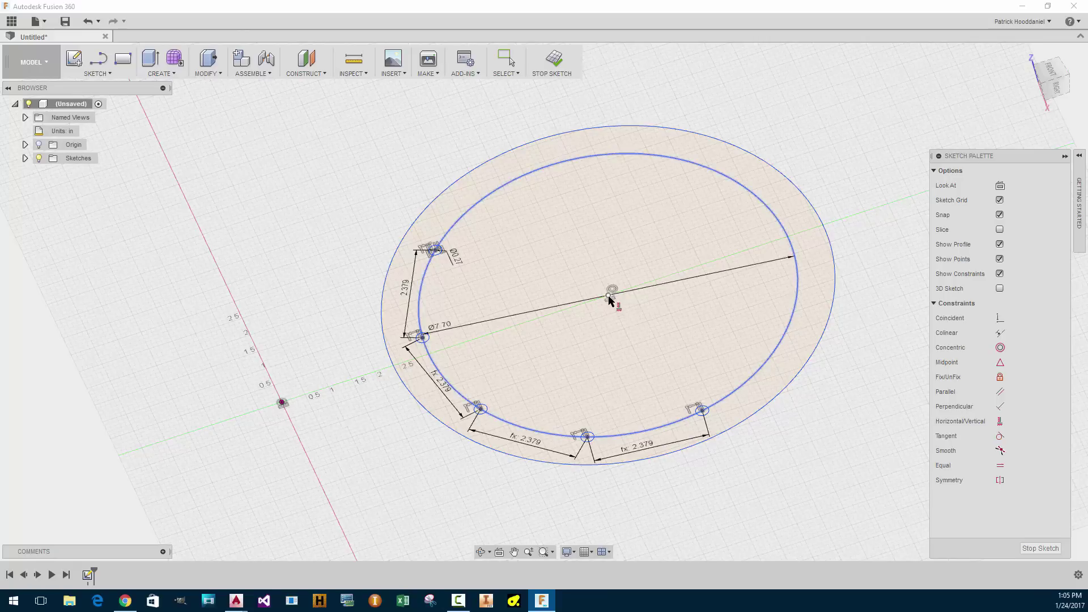
{"action": "left_click", "coordinate": [283, 406]}
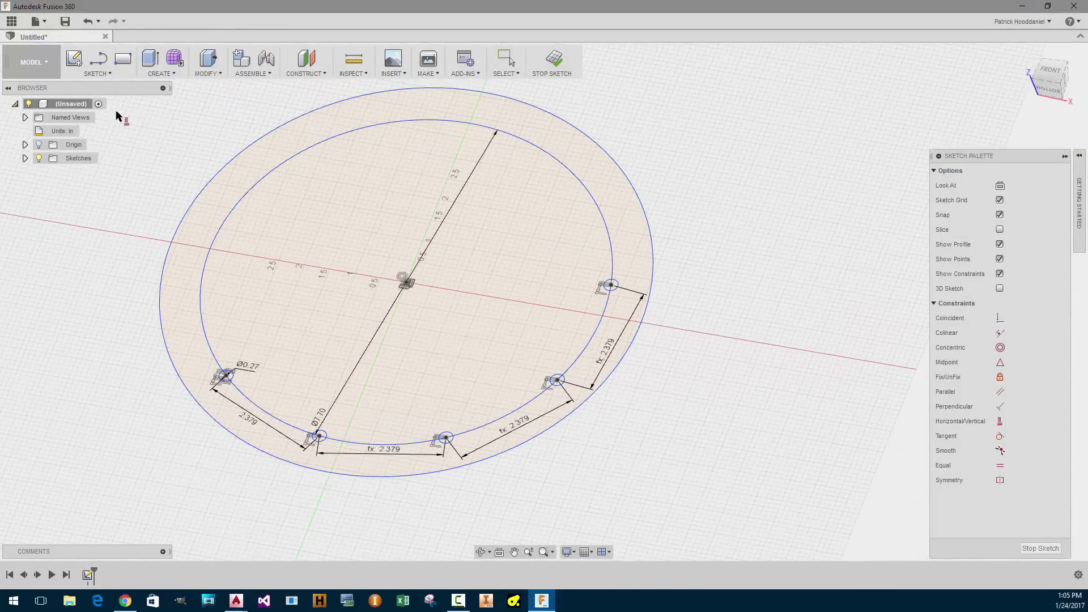
Draw a circle centered on the sketch origin, about 0.6 in inside the 7.70 in hole-center circle
{"action": "left_click", "coordinate": [97, 73]}
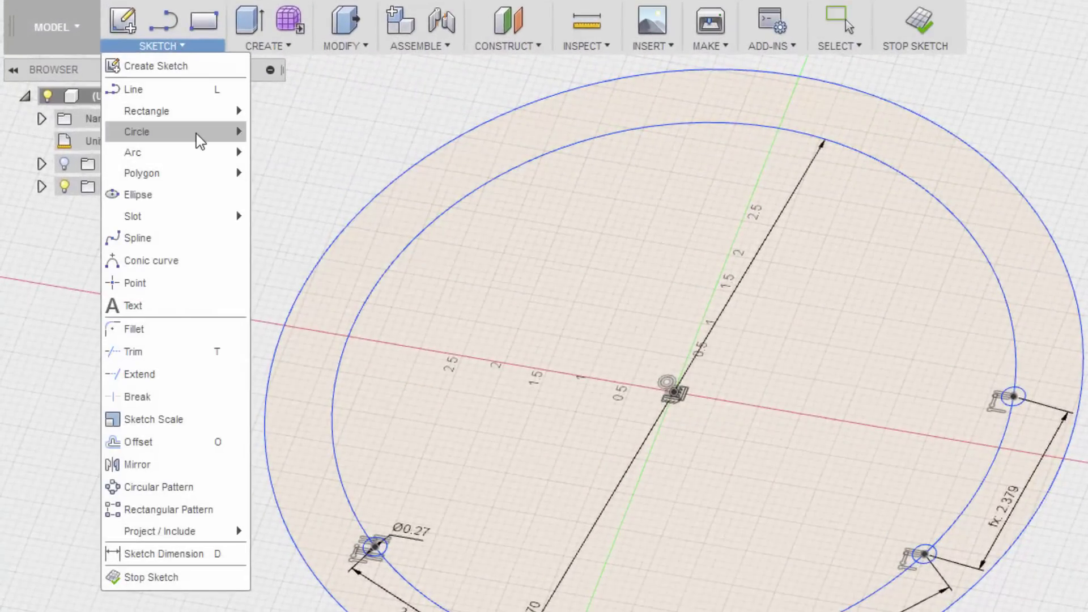
{"action": "mouse_move", "coordinate": [196, 134]}
{"action": "left_click", "coordinate": [342, 134]}
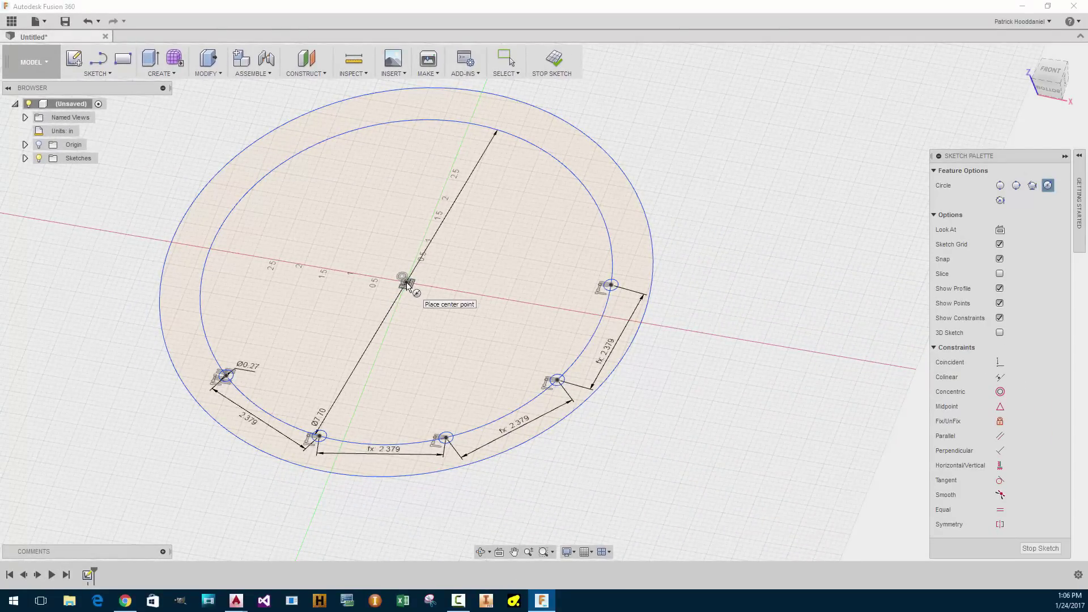
{"action": "left_click", "coordinate": [406, 282]}
{"action": "left_click", "coordinate": [454, 410]}
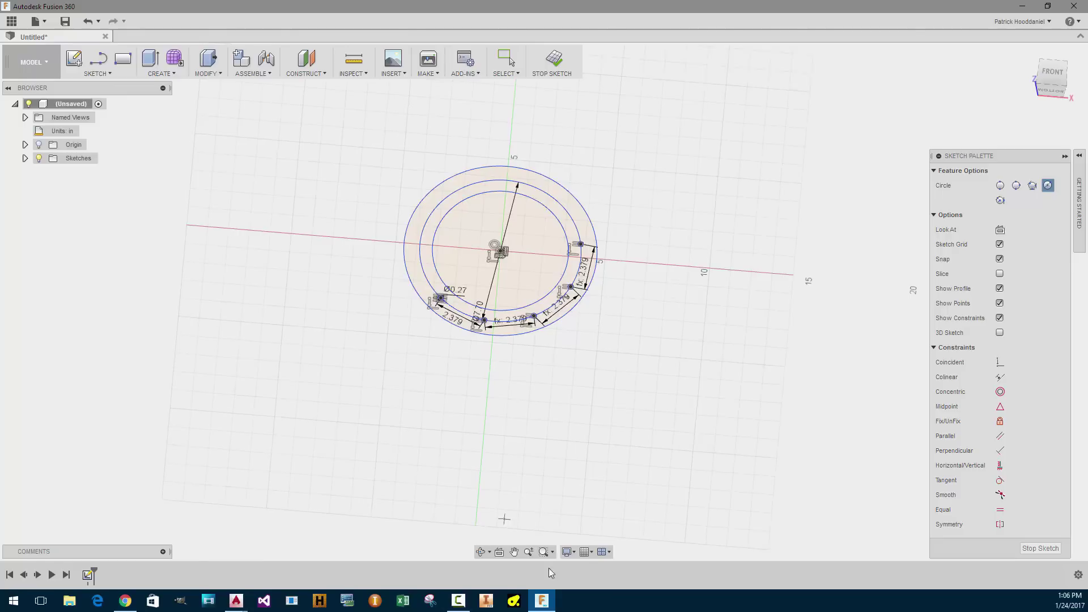
Change the camera projection setting of the view
{"action": "left_click", "coordinate": [572, 553]}
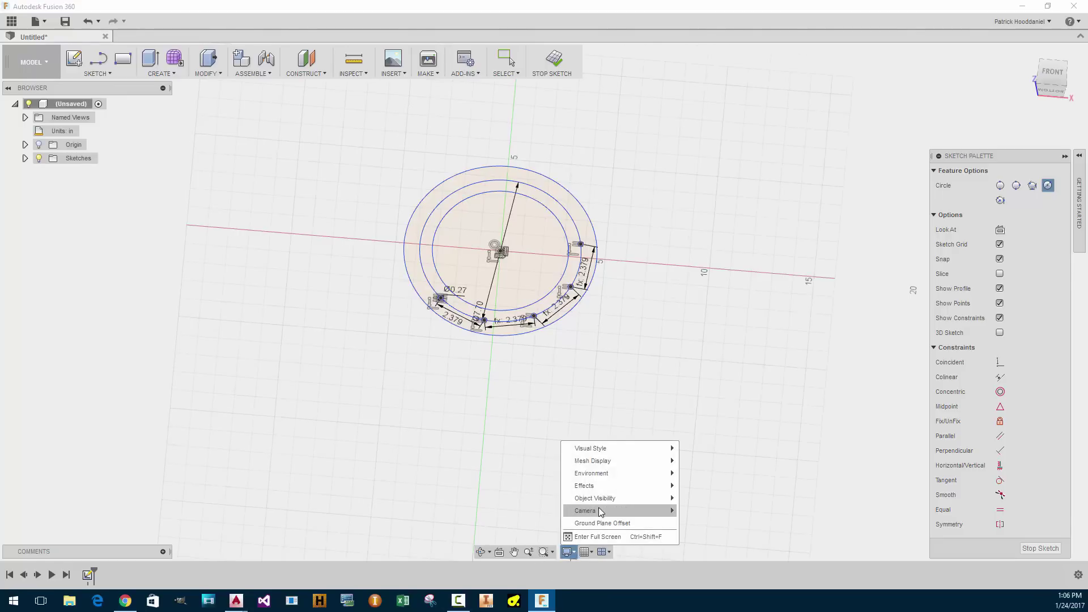
{"action": "mouse_move", "coordinate": [630, 509]}
{"action": "left_click", "coordinate": [709, 525]}
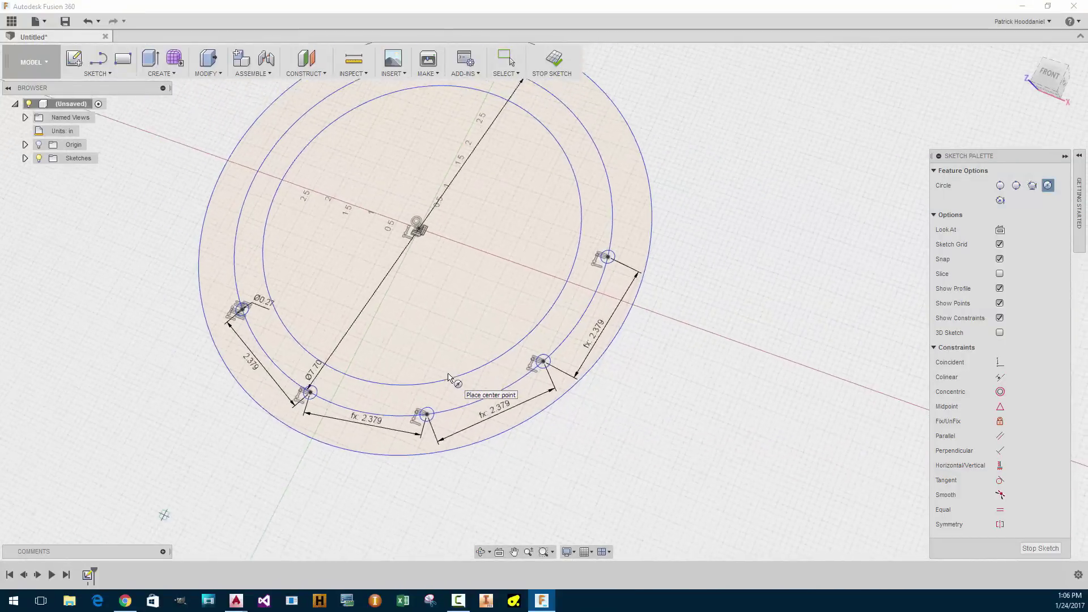
{"action": "scroll", "coordinate": [449, 378], "scroll_direction": "up", "scroll_amount": 3}
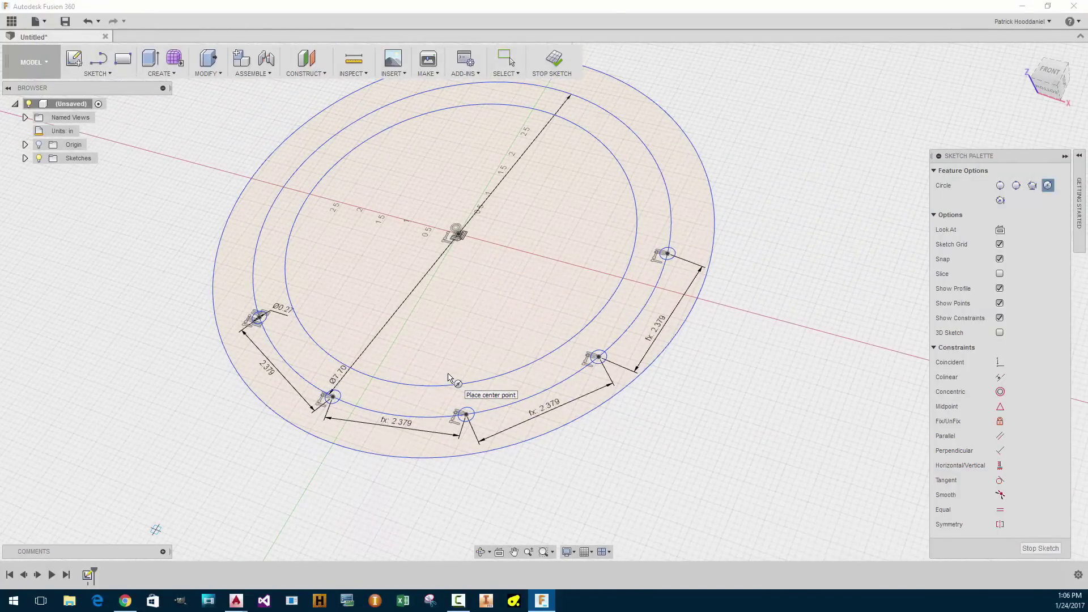
{"action": "middle_click_drag", "start_coordinate": [461, 370], "coordinate": [538, 374], "text": "shift"}
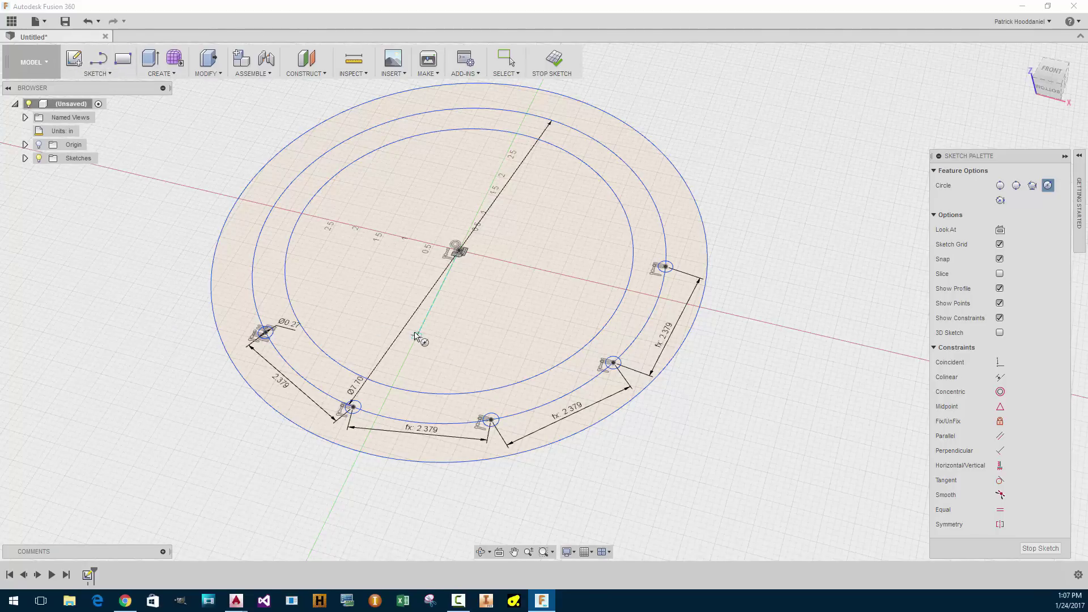
Dimension the gap between the new inner circle and the 7.70 in hole-center circle to 0.5 in
{"action": "key", "text": "d"}
{"action": "left_click", "coordinate": [460, 394]}
{"action": "left_click", "coordinate": [459, 423]}
{"action": "left_click", "coordinate": [454, 414]}
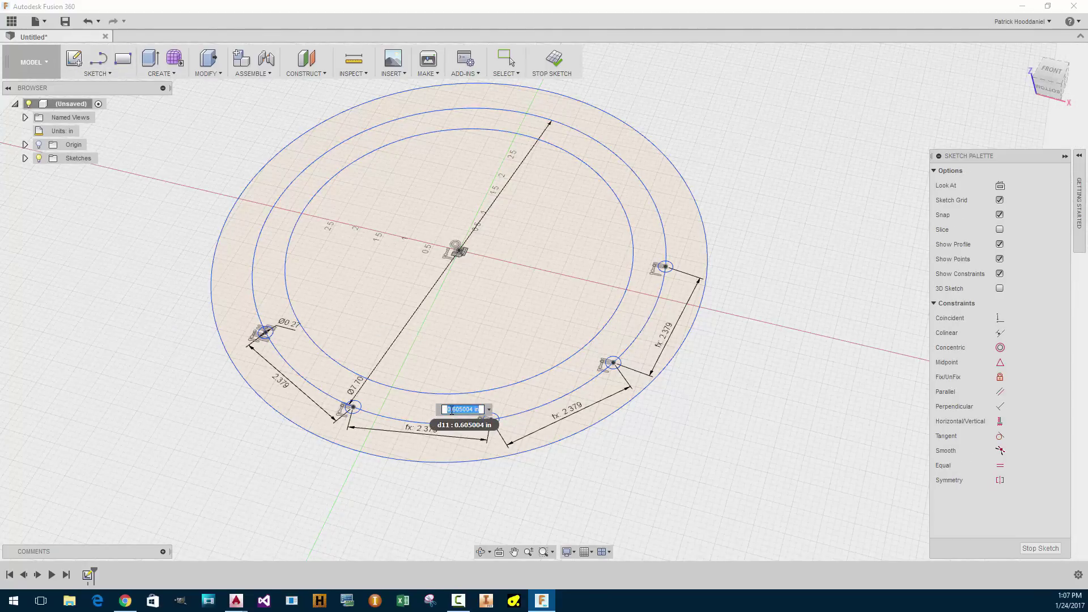
{"action": "type", "text": ".5"}
{"action": "key", "text": "Return"}
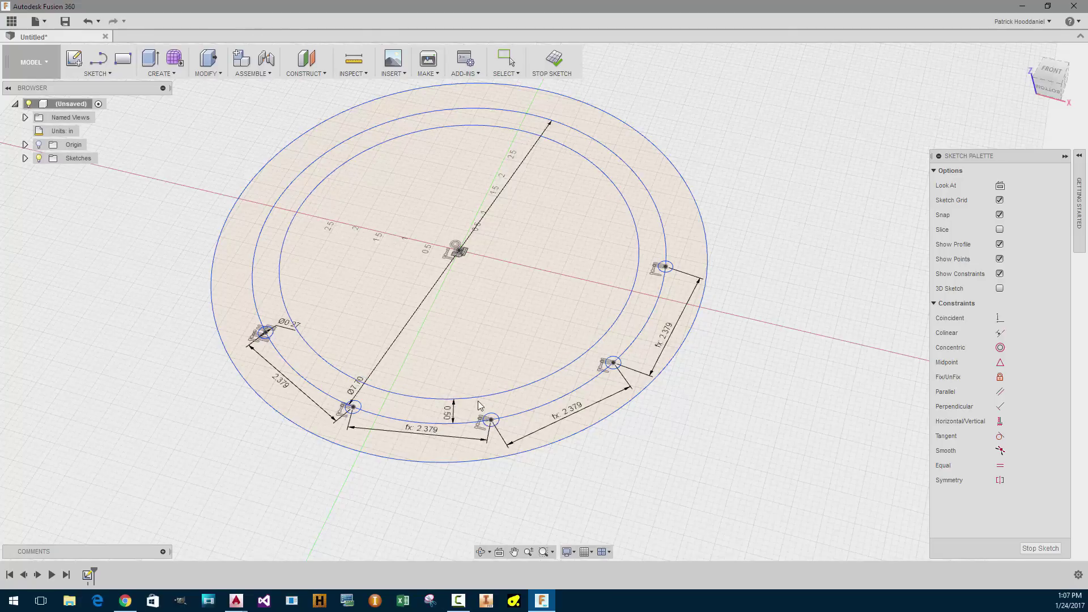
Dimension the distance between the inner circle and the outer circle to 1 in
{"action": "left_click", "coordinate": [471, 398]}
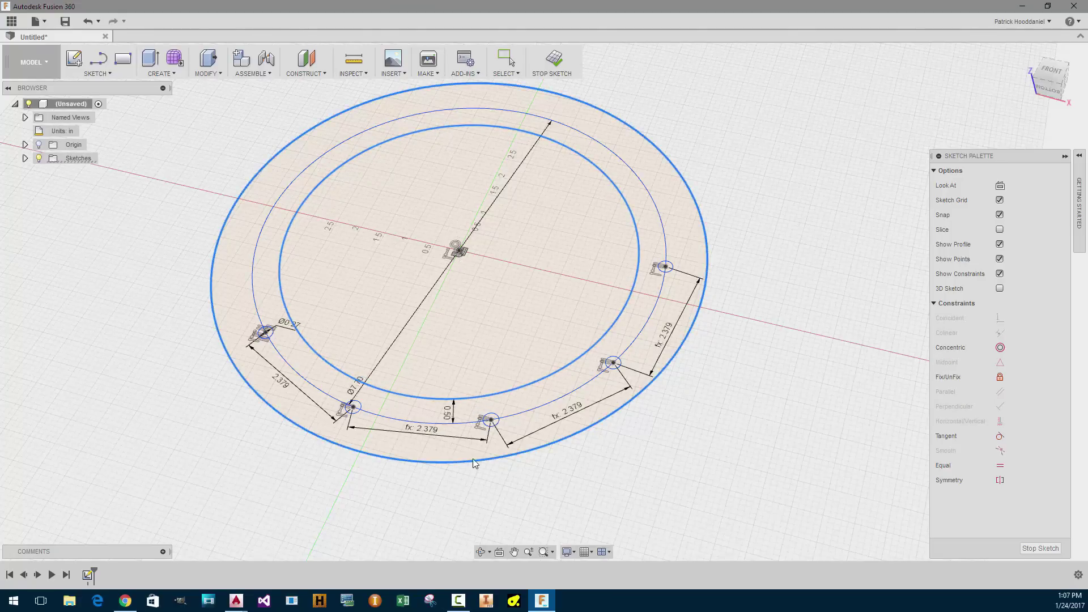
{"action": "left_click", "coordinate": [435, 451]}
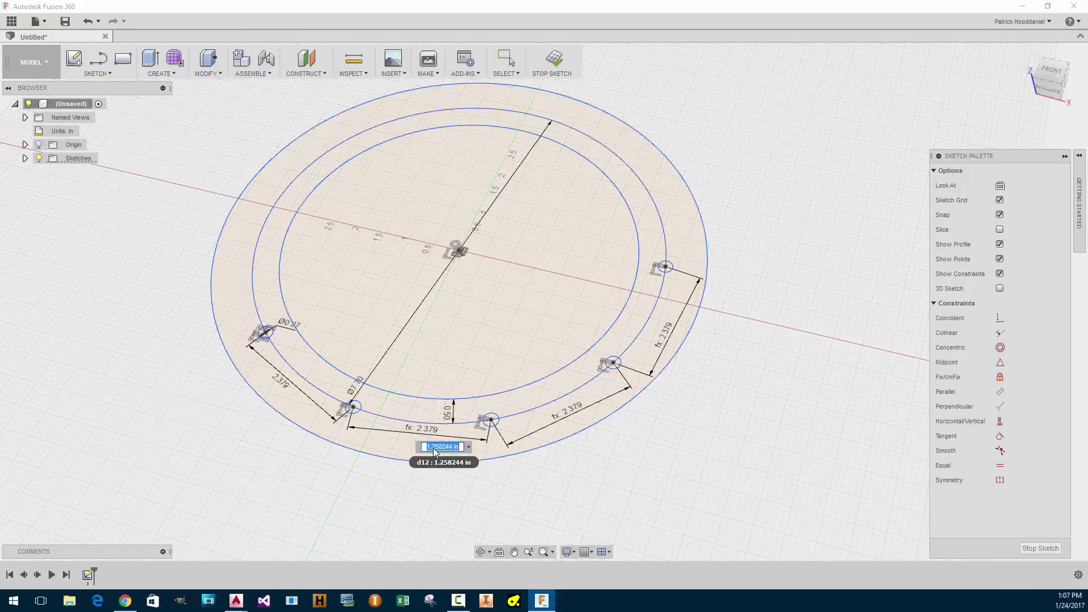
{"action": "type", "text": "1"}
{"action": "key", "text": "Return"}
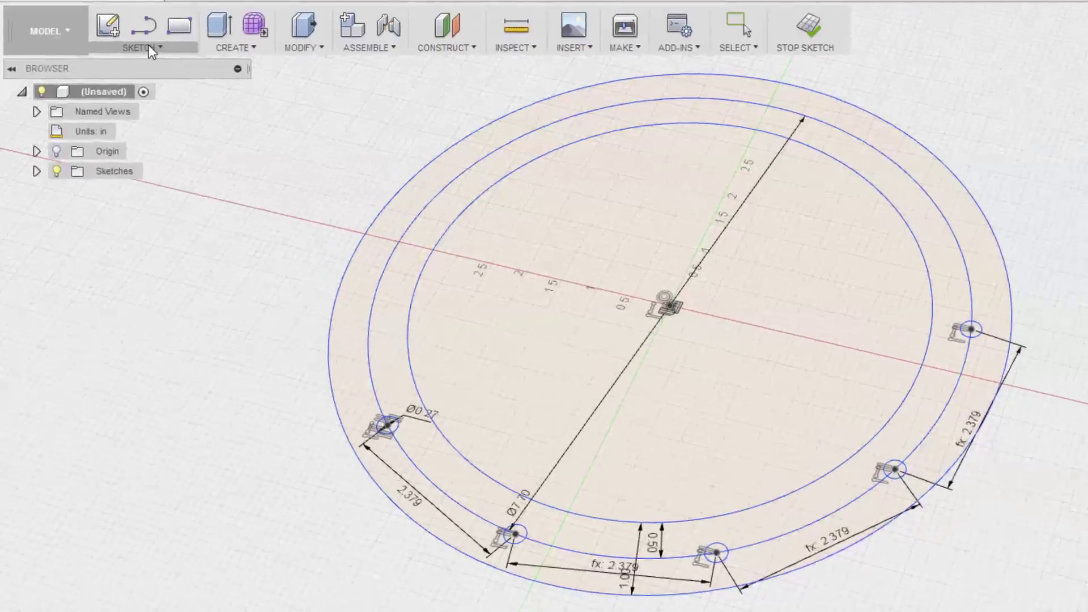
Draw a slanted line from the inner circle to the outer circle, just beyond the hole with the 0.27 in diameter dimension
{"action": "left_click", "coordinate": [103, 74]}
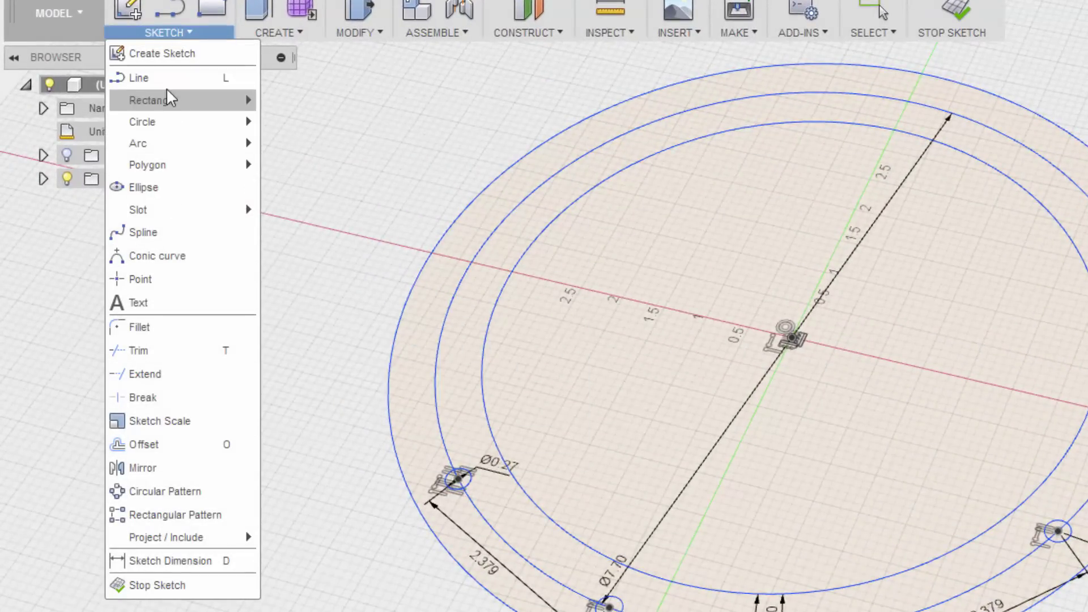
{"action": "mouse_move", "coordinate": [166, 103]}
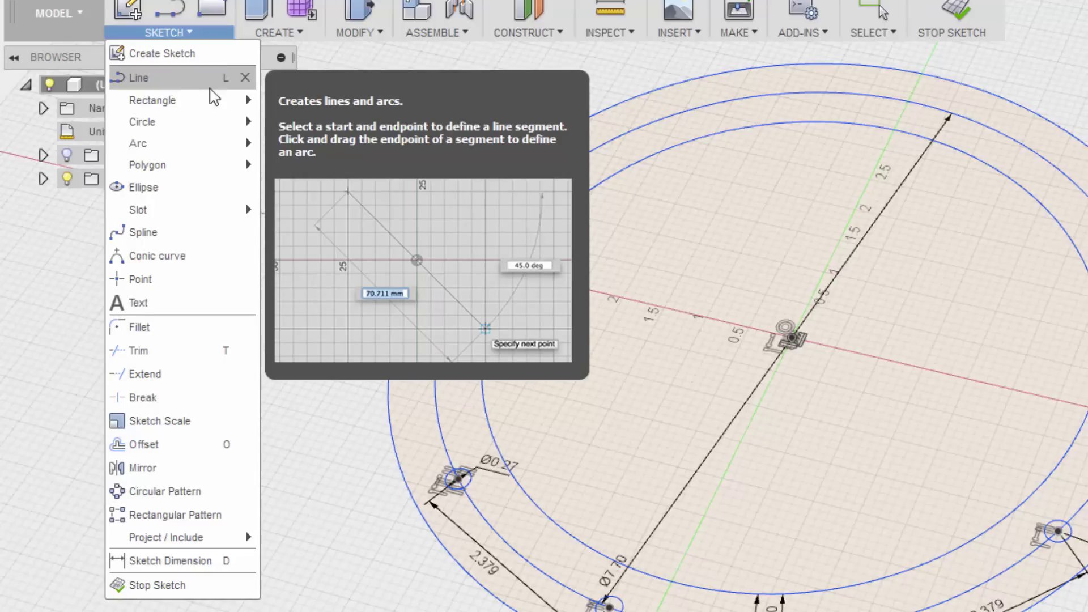
{"action": "left_click", "coordinate": [575, 343]}
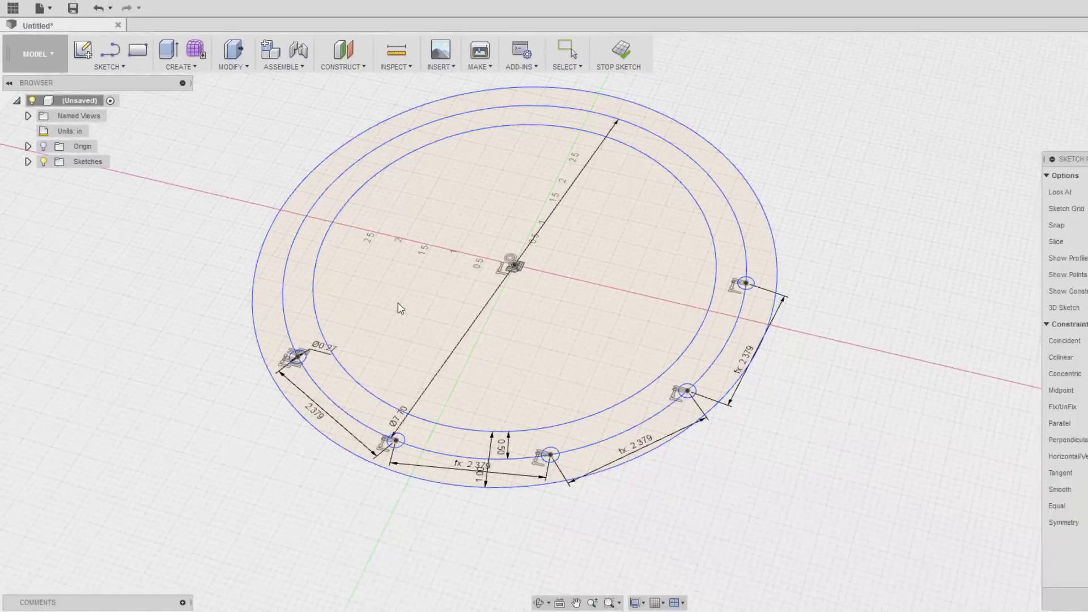
{"action": "key", "text": "l"}
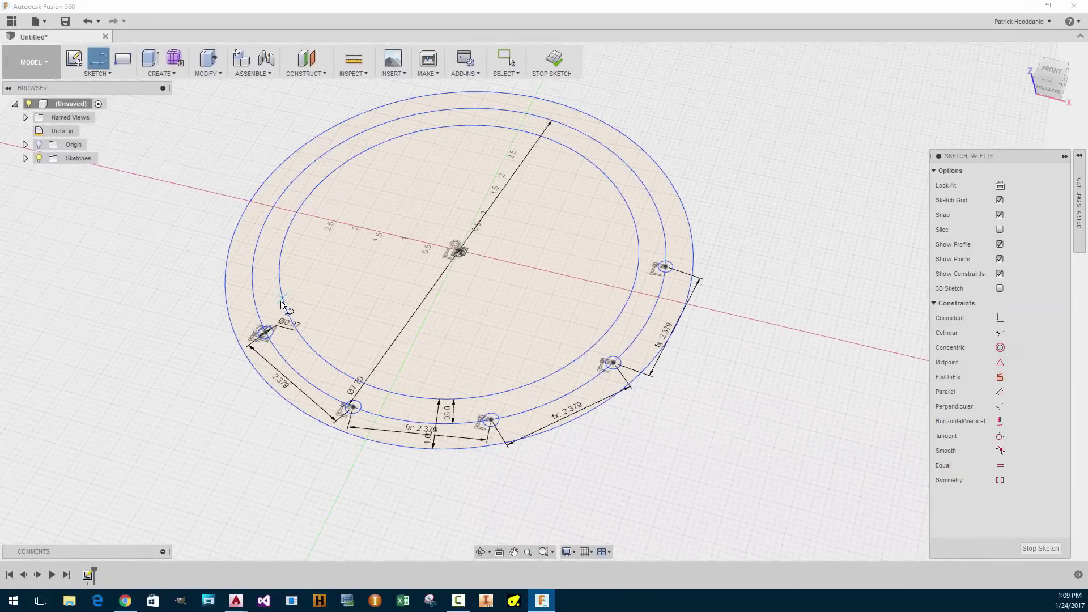
{"action": "left_click", "coordinate": [284, 300]}
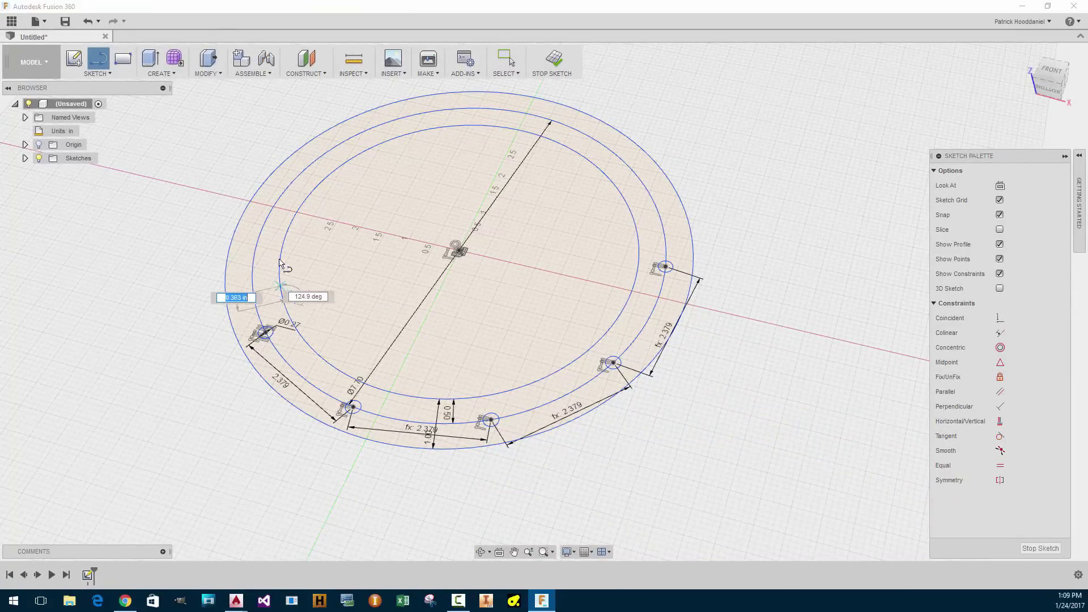
{"action": "left_click", "coordinate": [248, 211]}
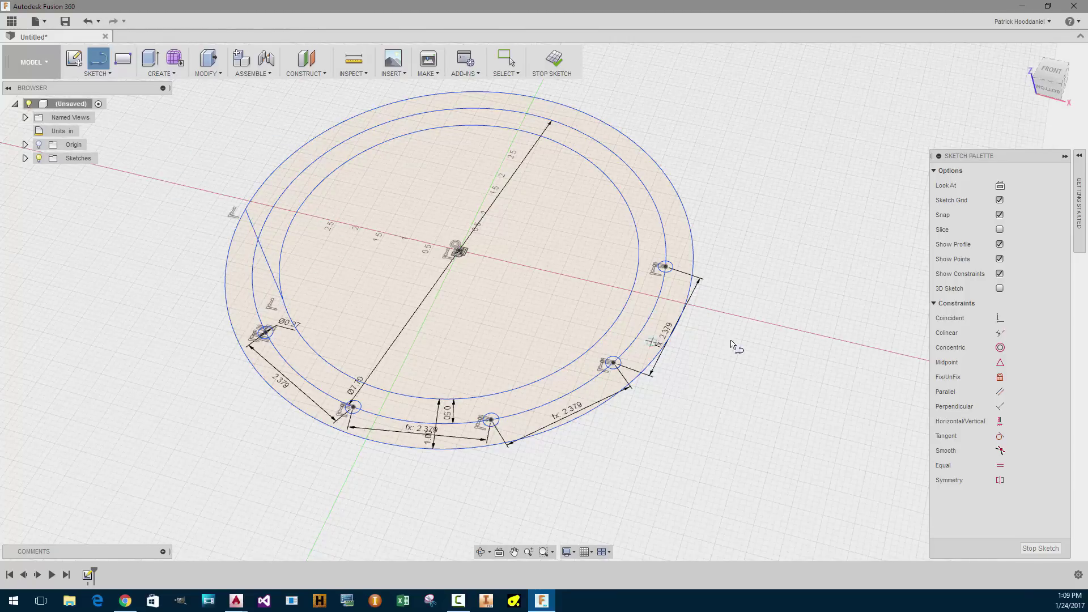
Apply a Tangent constraint between the slanted line and the inner circle
{"action": "left_click", "coordinate": [1000, 436]}
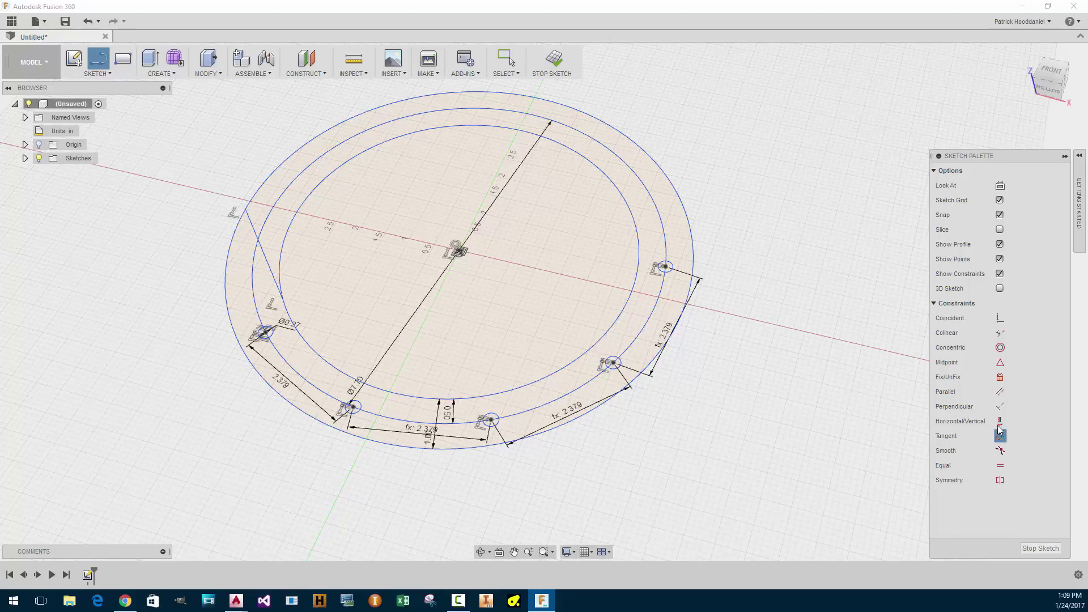
{"action": "left_click", "coordinate": [277, 285]}
{"action": "left_click", "coordinate": [301, 341]}
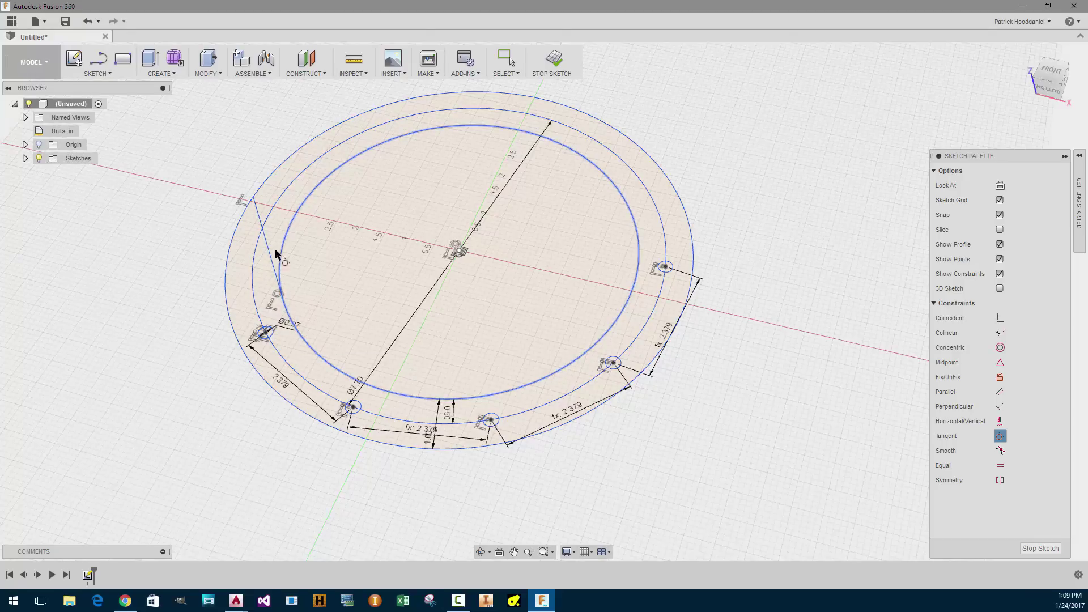
{"action": "left_click", "coordinate": [259, 218]}
{"action": "left_click", "coordinate": [252, 208]}
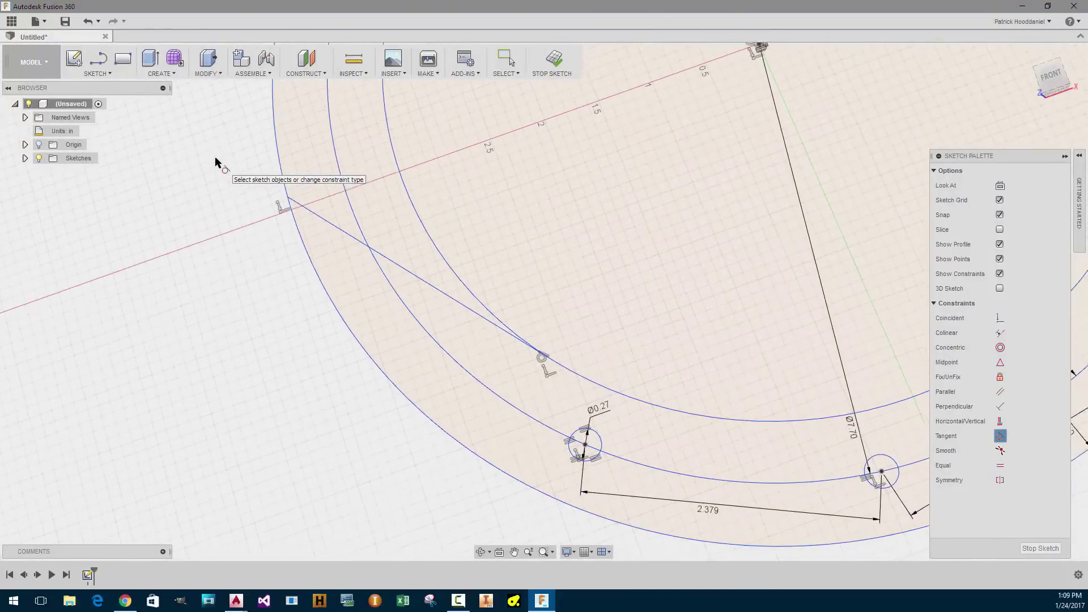
Draw a small circle in the corner between the slanted line and the outer circle
{"action": "left_click", "coordinate": [107, 73]}
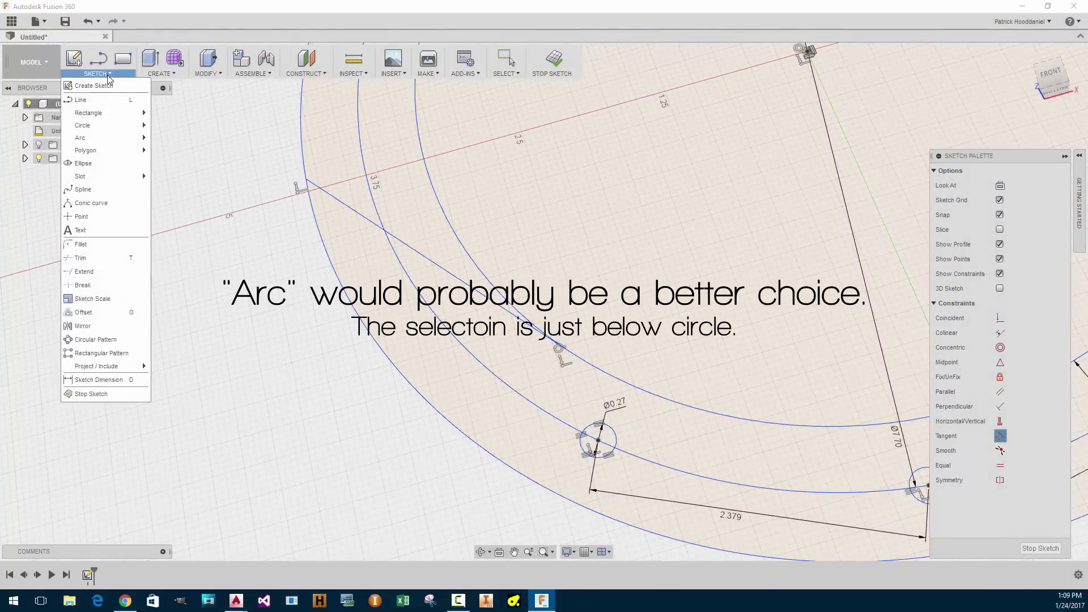
{"action": "mouse_move", "coordinate": [105, 126]}
{"action": "left_click", "coordinate": [188, 128]}
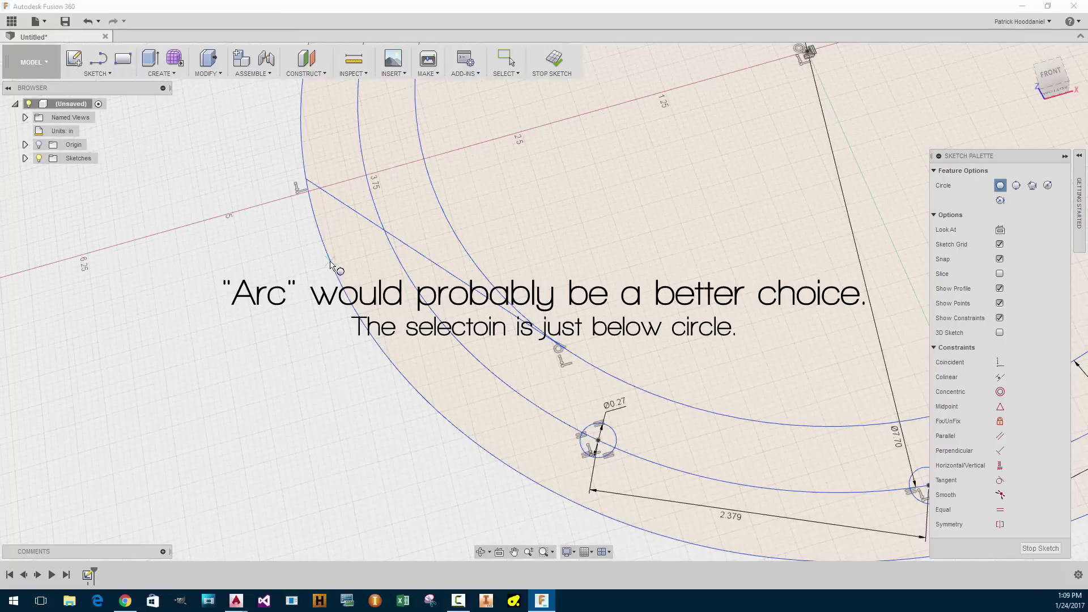
{"action": "left_click", "coordinate": [344, 234]}
{"action": "left_click", "coordinate": [359, 219]}
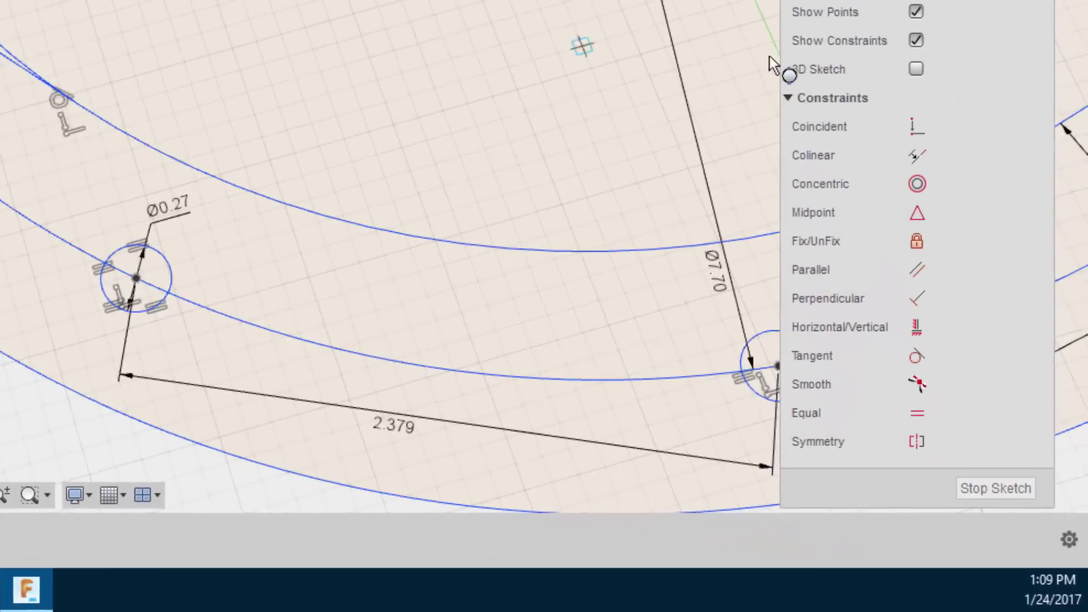
Make the small corner circle tangent to both the slanted line and the outer circle
{"action": "left_click", "coordinate": [917, 357]}
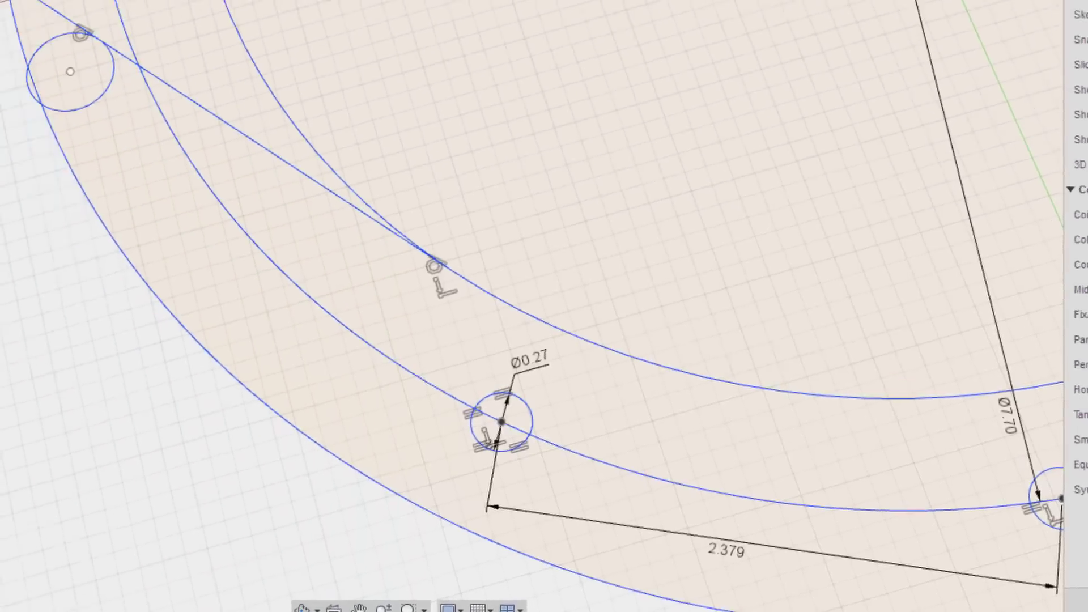
{"action": "left_click", "coordinate": [409, 257]}
{"action": "left_click", "coordinate": [409, 260]}
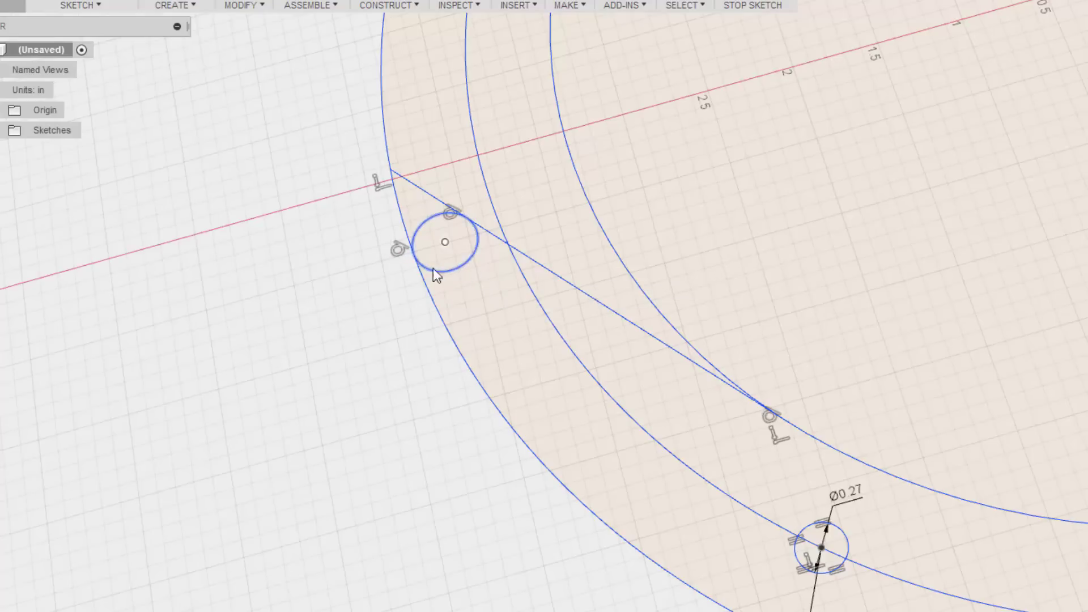
Adjust the small tangent circle freehand and dimension its diameter to 0.5 in
{"action": "mouse_move", "coordinate": [460, 285]}
{"action": "left_mouse_down"}
{"action": "mouse_move", "coordinate": [588, 416]}
{"action": "mouse_move", "coordinate": [697, 473]}
{"action": "mouse_move", "coordinate": [424, 221]}
{"action": "mouse_move", "coordinate": [582, 380]}
{"action": "mouse_move", "coordinate": [545, 359]}
{"action": "mouse_move", "coordinate": [441, 248]}
{"action": "mouse_move", "coordinate": [610, 410]}
{"action": "mouse_move", "coordinate": [513, 305]}
{"action": "mouse_move", "coordinate": [532, 330]}
{"action": "mouse_move", "coordinate": [498, 306]}
{"action": "mouse_move", "coordinate": [532, 333]}
{"action": "mouse_move", "coordinate": [492, 301]}
{"action": "left_mouse_up"}
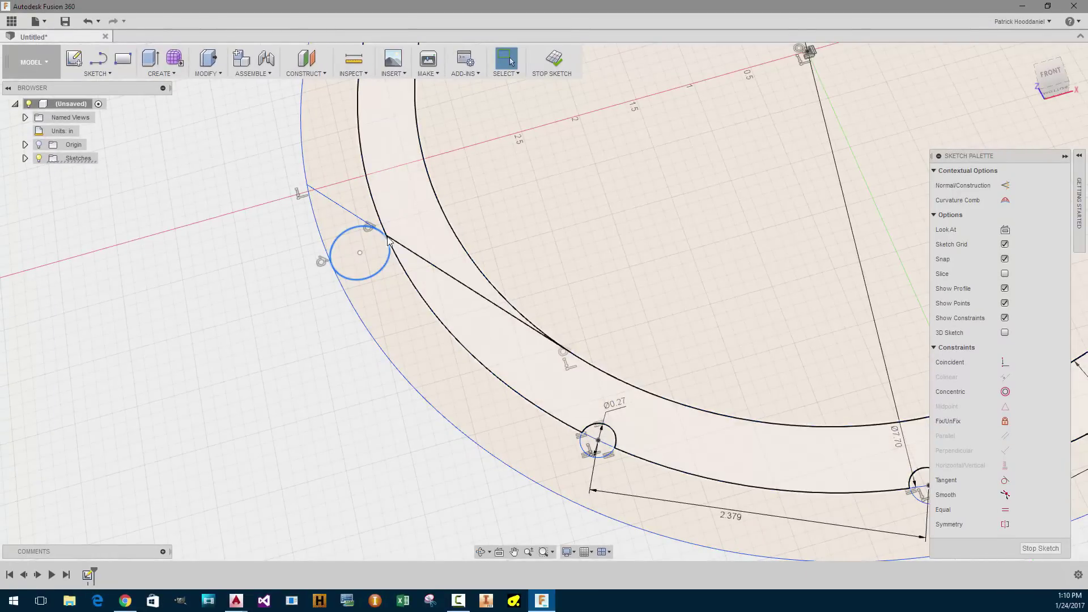
{"action": "mouse_move", "coordinate": [379, 271]}
{"action": "left_mouse_down"}
{"action": "mouse_move", "coordinate": [395, 288]}
{"action": "mouse_move", "coordinate": [381, 275]}
{"action": "left_mouse_up"}
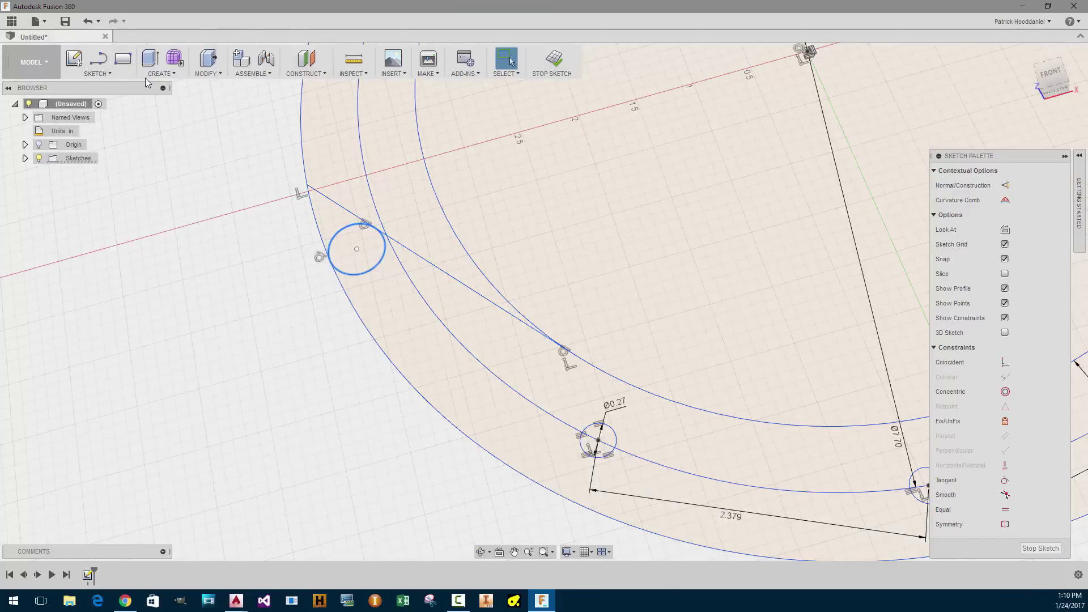
{"action": "key", "text": "d"}
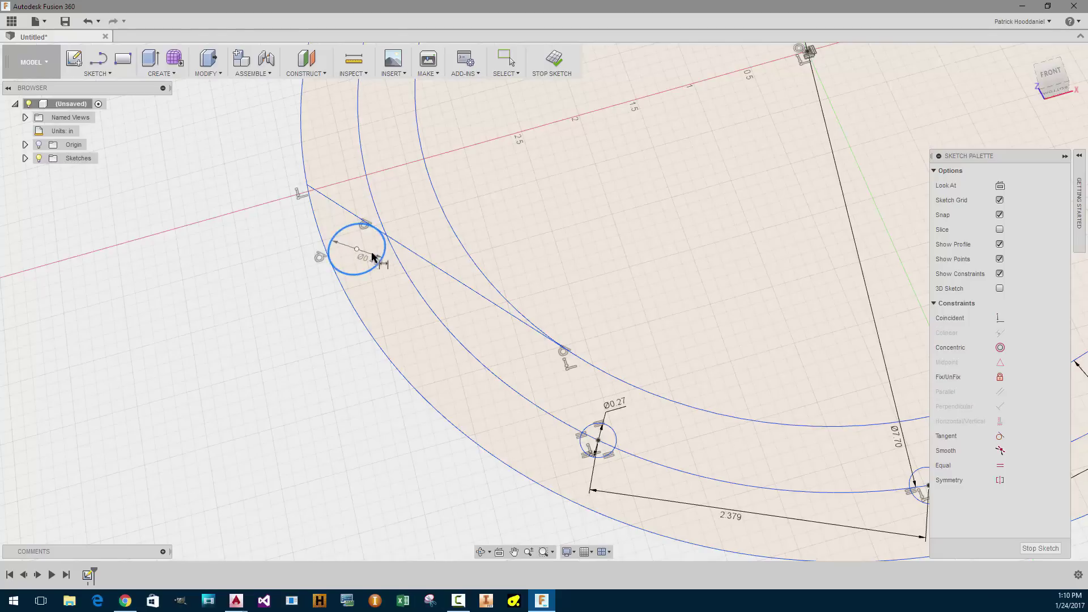
{"action": "left_click", "coordinate": [371, 255]}
{"action": "left_click", "coordinate": [372, 256]}
{"action": "type", "text": ".5"}
{"action": "key", "text": "Return"}
{"action": "scroll", "coordinate": [380, 258], "scroll_direction": "up", "scroll_amount": 5}
{"action": "scroll", "coordinate": [372, 209], "scroll_direction": "down", "scroll_amount": 5}
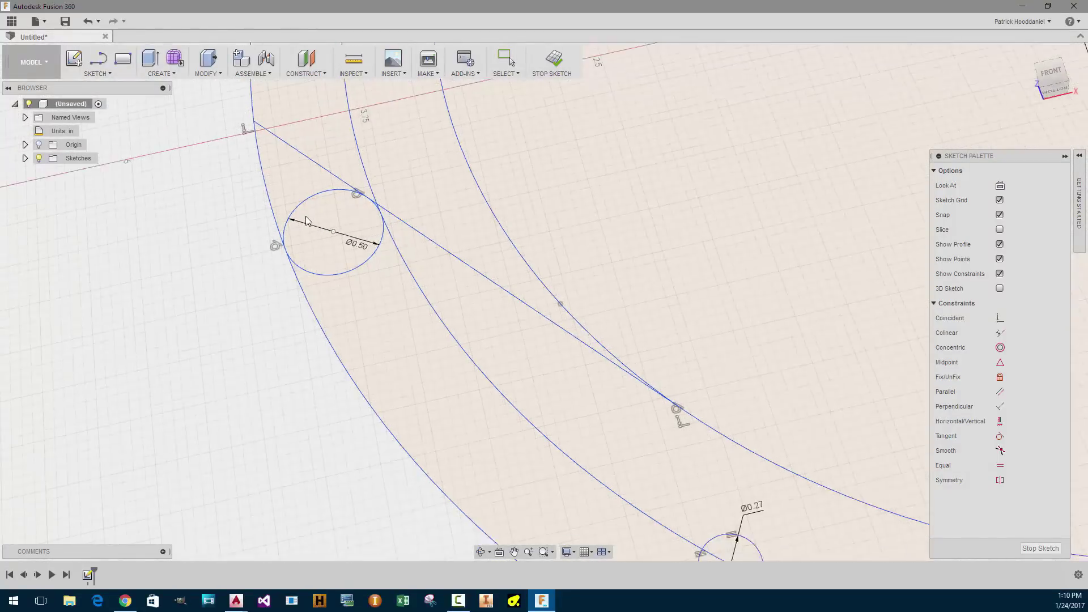
Trim the piece of the outer circle between the slanted line's end and the small 0.5 in circle
{"action": "left_click", "coordinate": [98, 74]}
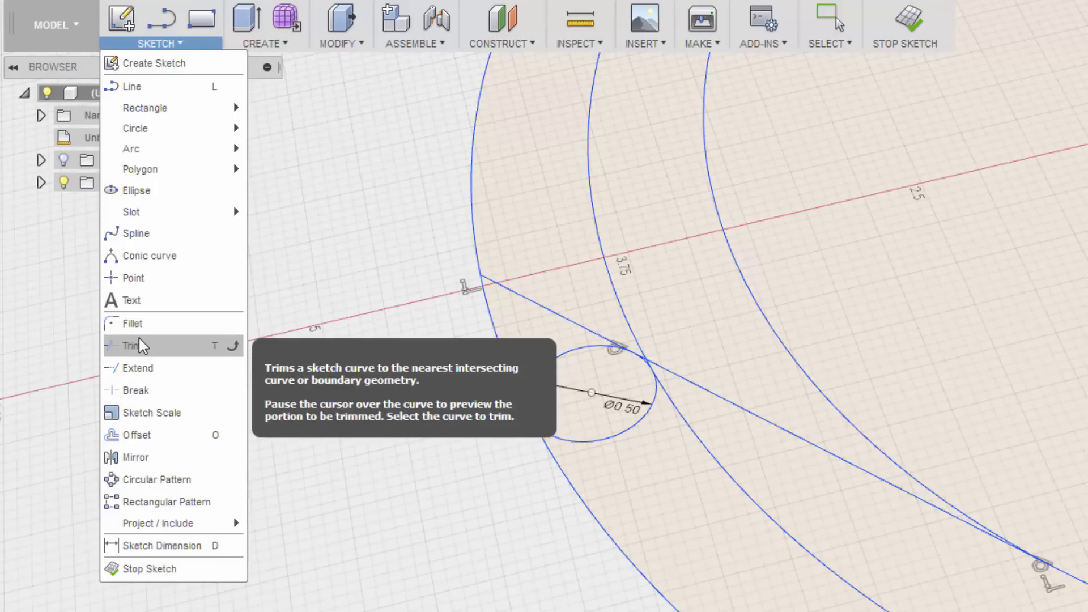
{"action": "left_click", "coordinate": [487, 476]}
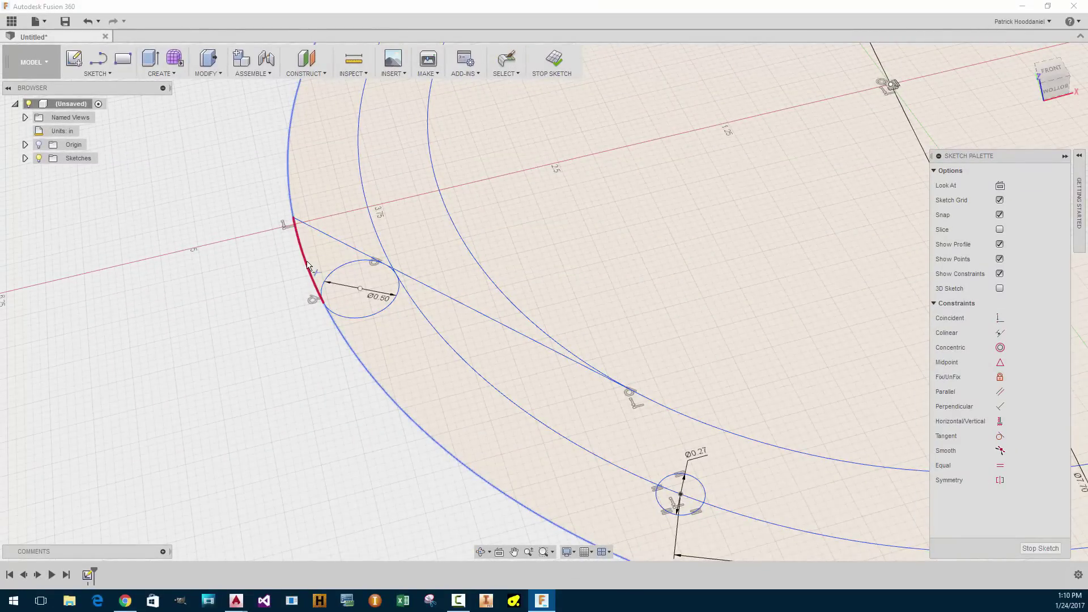
{"action": "left_click", "coordinate": [307, 264]}
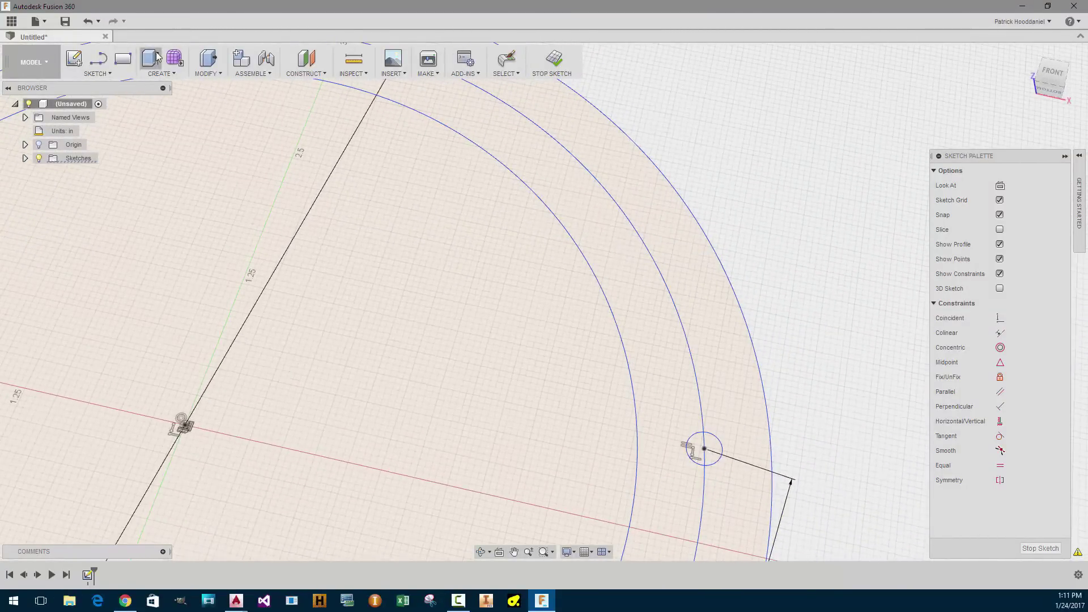
Draw a 1 in diameter circle centred on the 7.7 in circle beyond the last hole, snapped to the band's inner edge
{"action": "left_click", "coordinate": [97, 74]}
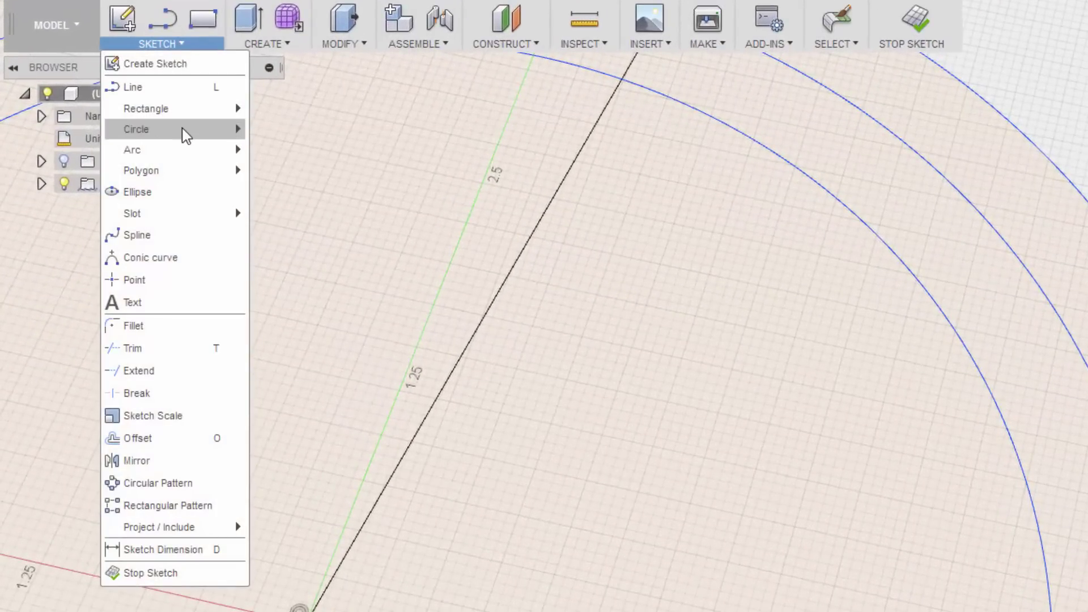
{"action": "left_click", "coordinate": [294, 129]}
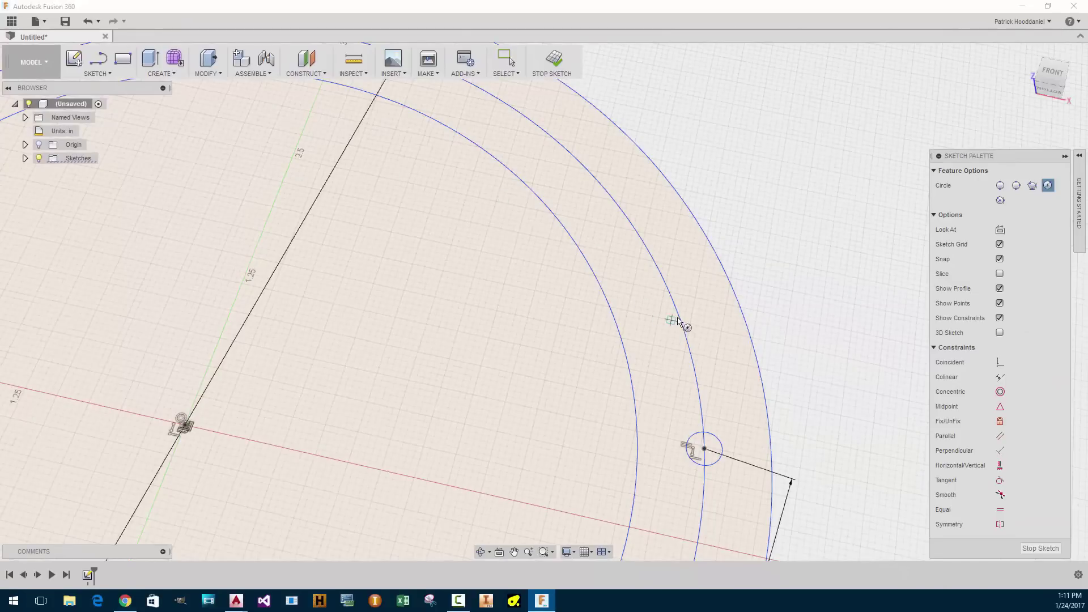
{"action": "left_click", "coordinate": [678, 311]}
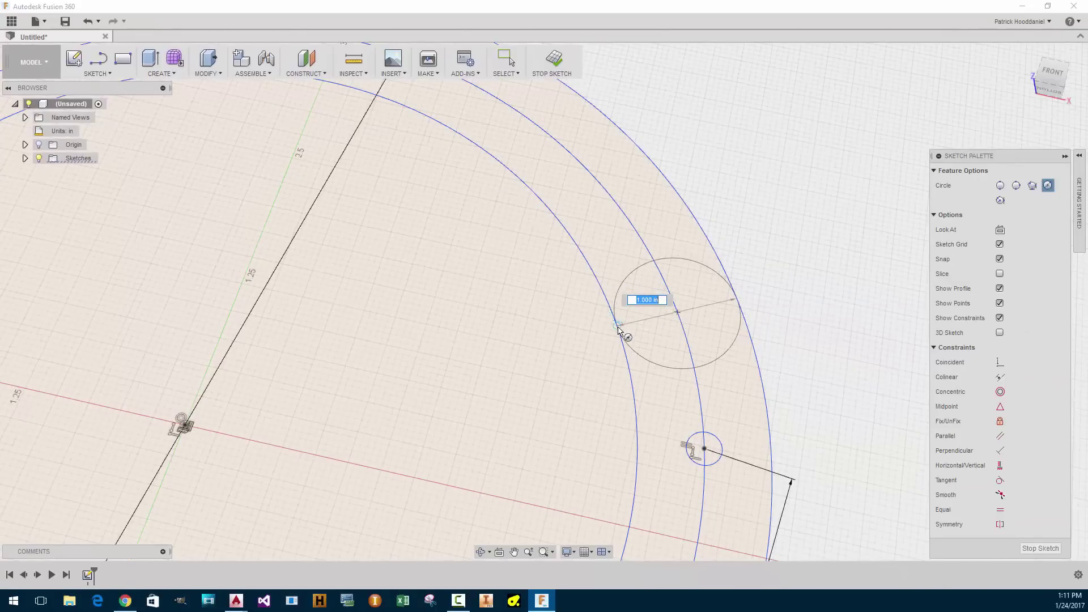
{"action": "left_click", "coordinate": [622, 335]}
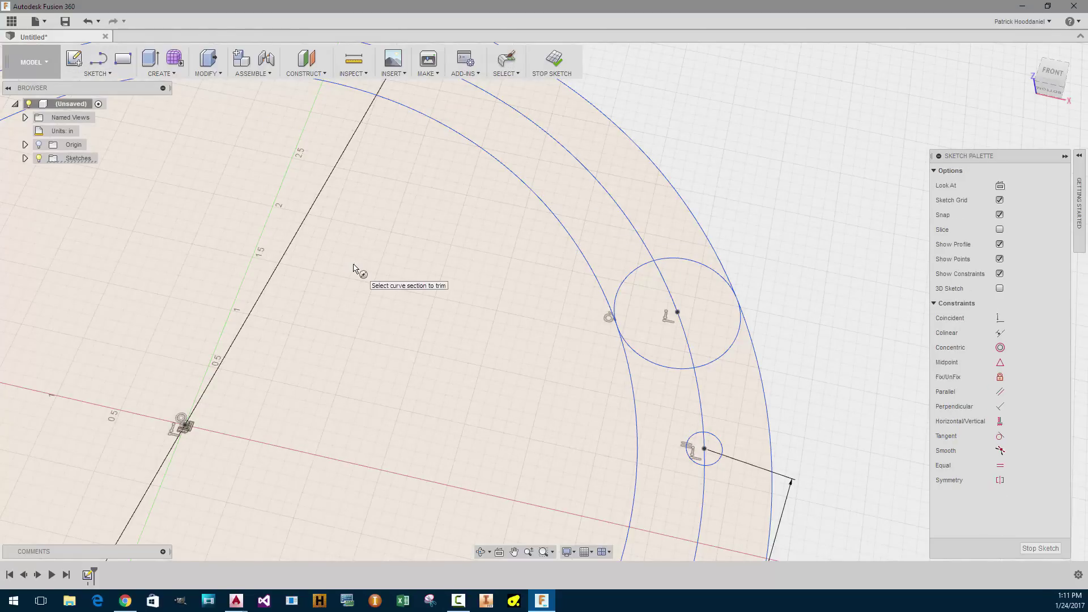
Trim the upper portions of all three concentric circles between the two end circles, plus the slanted line's stub beyond the 0.5 in circle
{"action": "scroll", "coordinate": [568, 245], "scroll_direction": "down", "scroll_amount": 5}
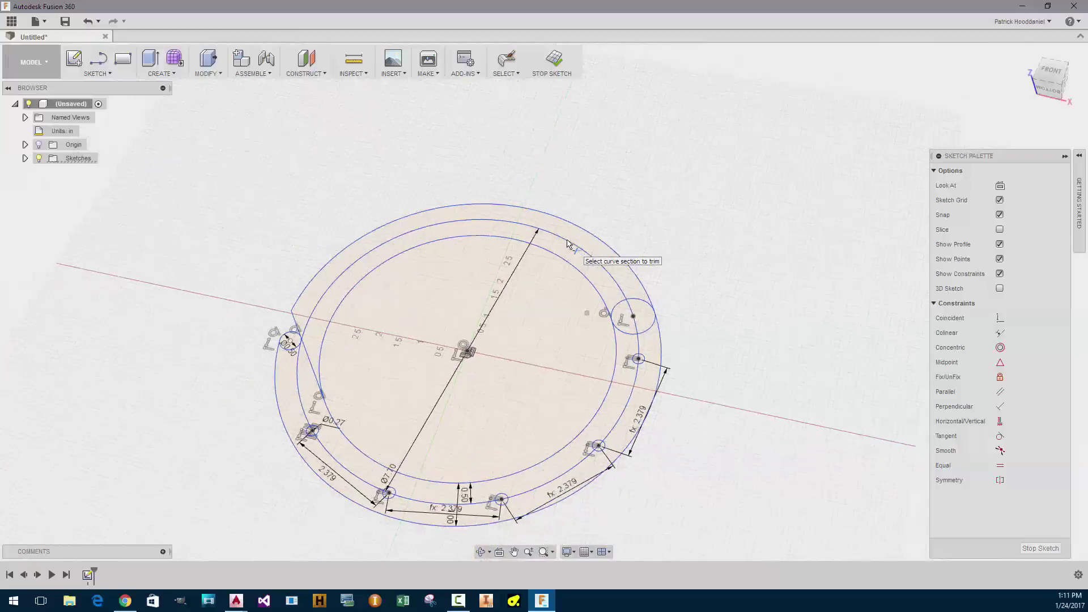
{"action": "left_click", "coordinate": [582, 256]}
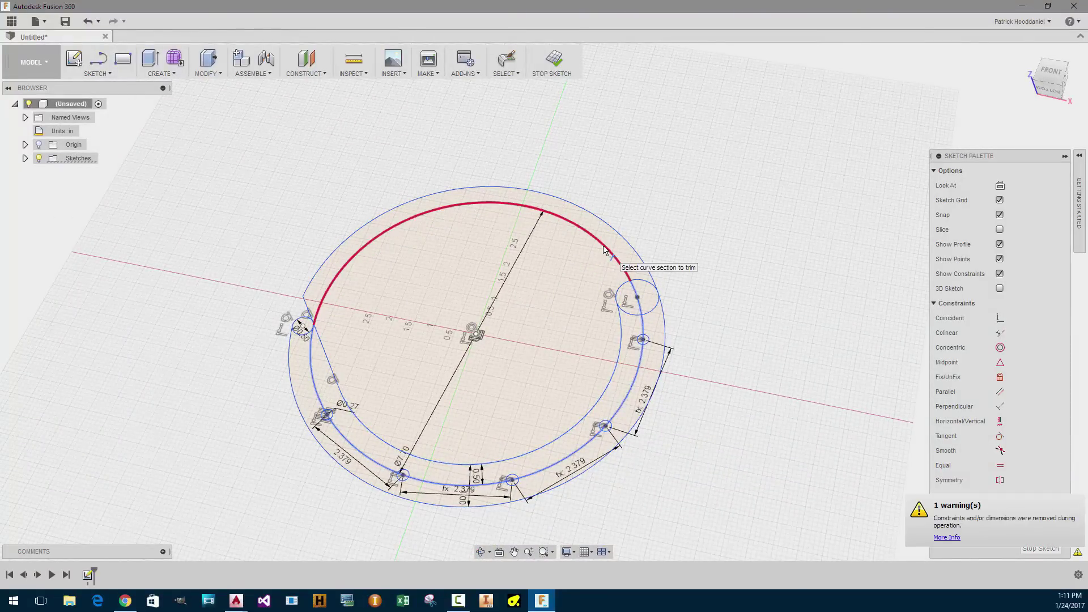
{"action": "left_click", "coordinate": [604, 249]}
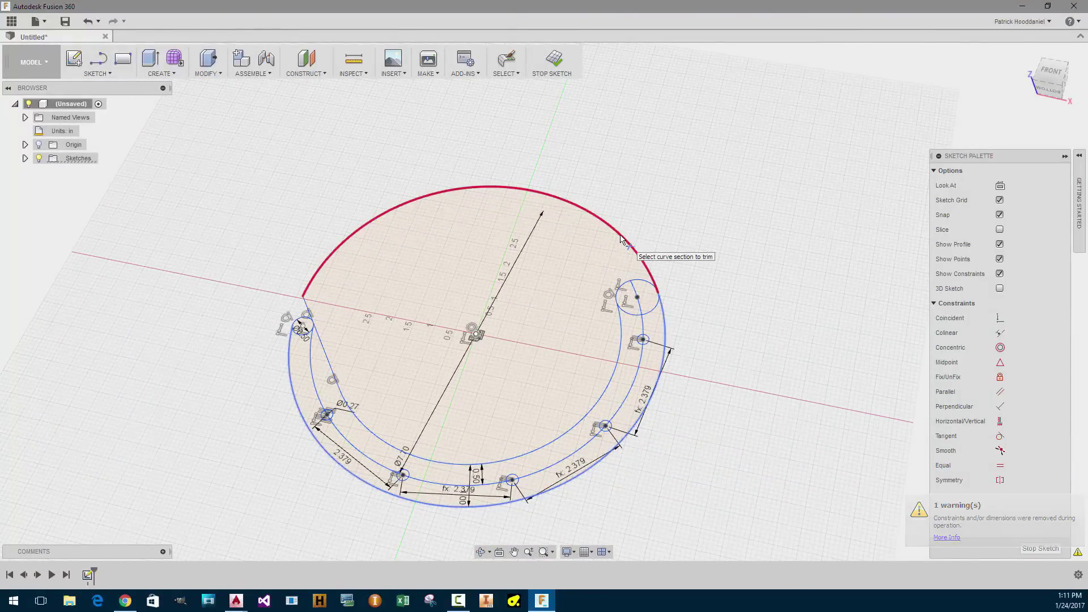
{"action": "left_click", "coordinate": [620, 240]}
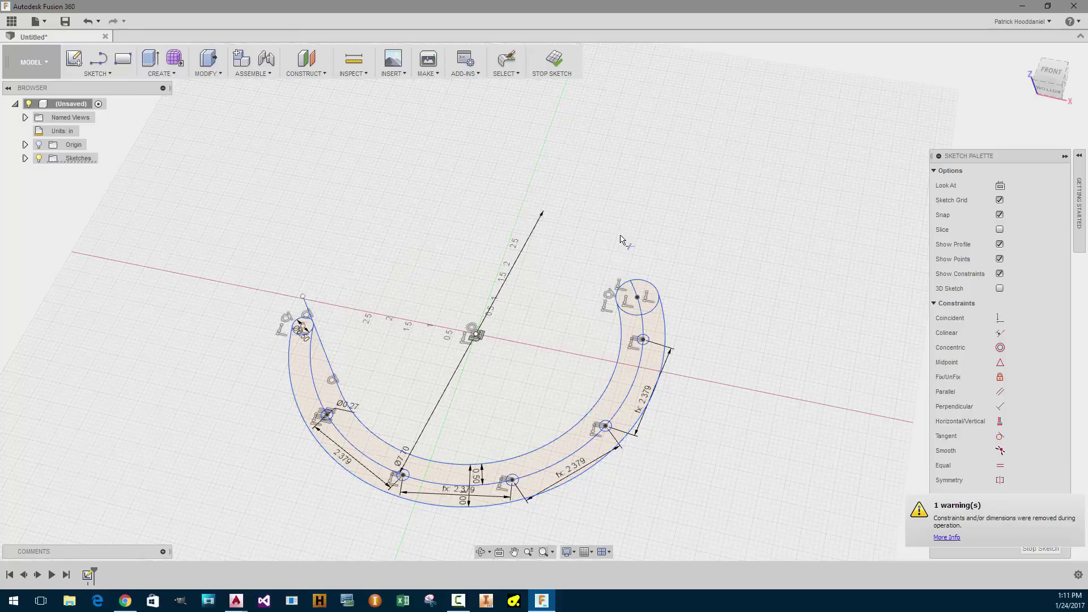
{"action": "left_click", "coordinate": [309, 309]}
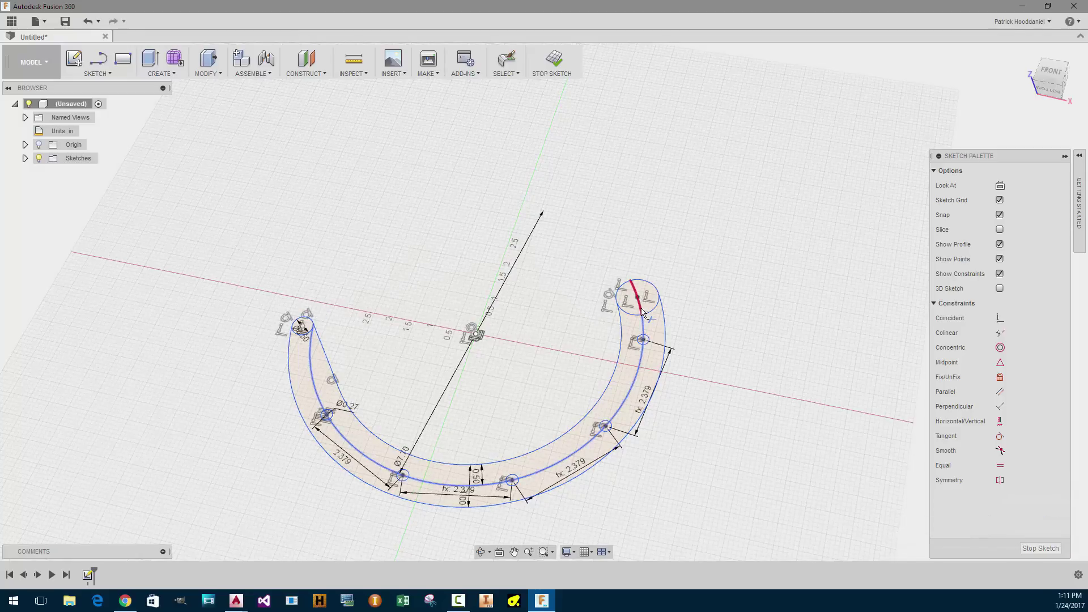
Trim the part of the 1 in end circle that lies inside the band, leaving only the rounded end
{"action": "scroll", "coordinate": [613, 321], "scroll_direction": "up", "scroll_amount": 5}
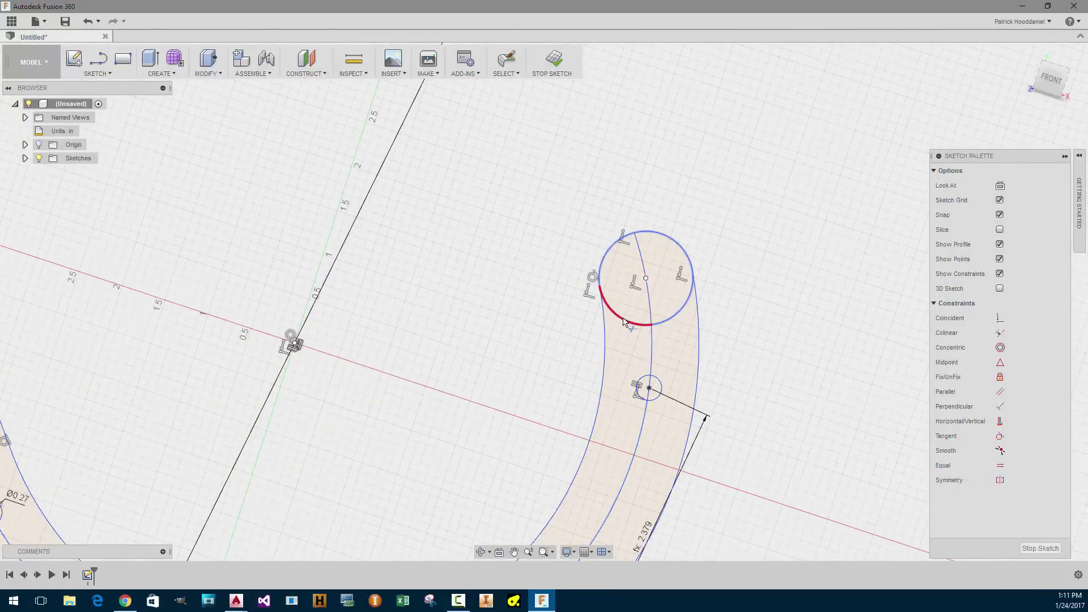
{"action": "left_click", "coordinate": [624, 319]}
{"action": "left_click", "coordinate": [670, 319]}
{"action": "scroll", "coordinate": [649, 253], "scroll_direction": "down", "scroll_amount": 5}
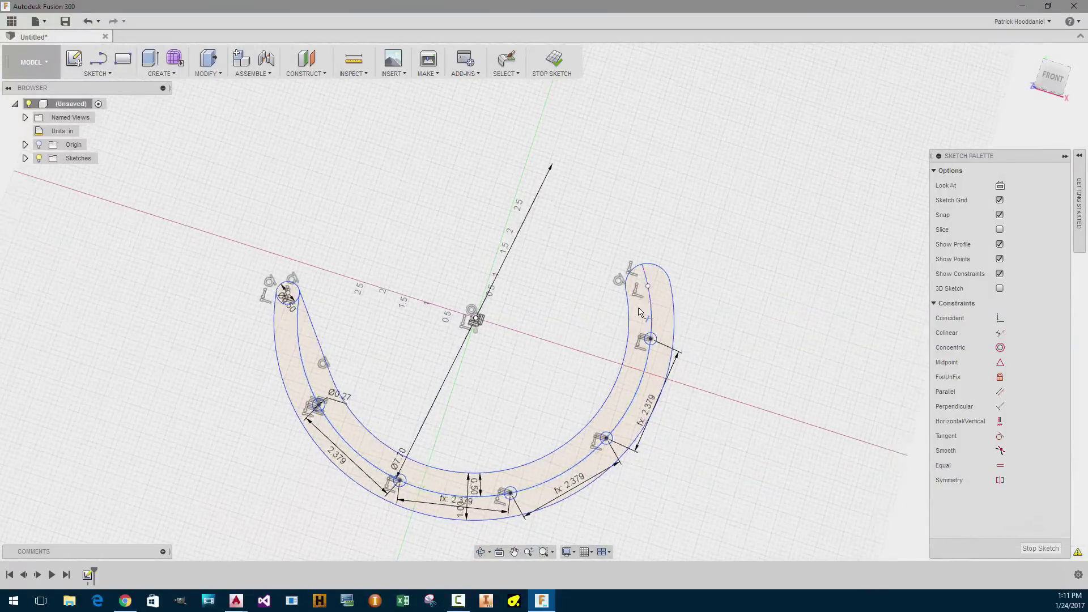
Trim the centre arc between the last hole and the rounded end, and between the 0.27 in hole and the 0.5 in circle
{"action": "scroll", "coordinate": [638, 295], "scroll_direction": "up", "scroll_amount": 4}
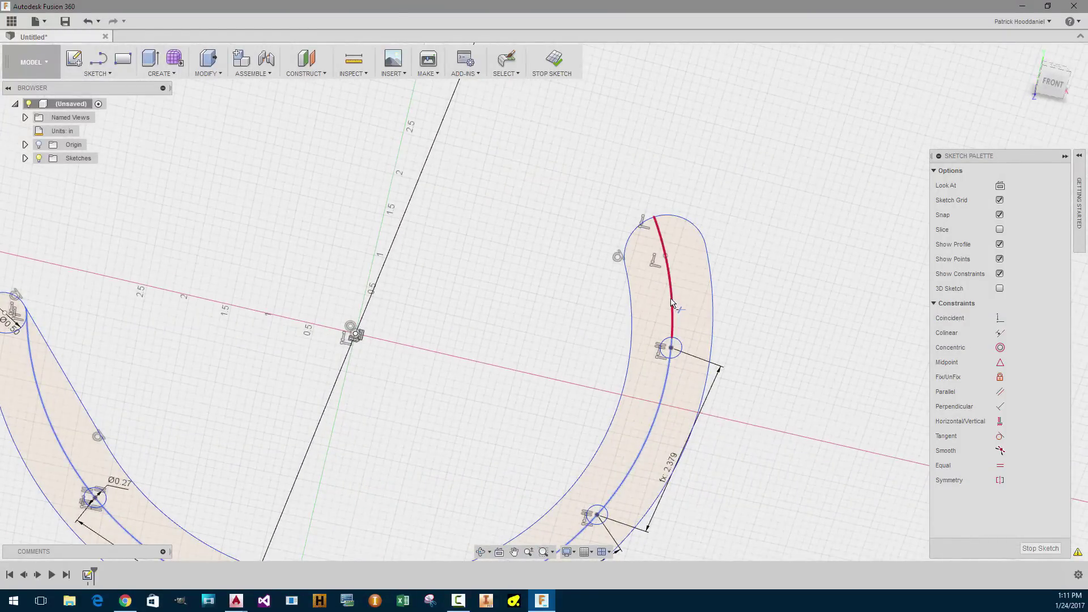
{"action": "left_click", "coordinate": [672, 303]}
{"action": "scroll", "coordinate": [725, 269], "scroll_direction": "down", "scroll_amount": 4}
{"action": "middle_click_drag", "start_coordinate": [725, 270], "coordinate": [746, 276], "text": "shift"}
{"action": "scroll", "coordinate": [429, 372], "scroll_direction": "up", "scroll_amount": 4}
{"action": "scroll", "coordinate": [424, 367], "scroll_direction": "up", "scroll_amount": 1}
{"action": "middle_click_drag", "start_coordinate": [424, 367], "coordinate": [445, 328]}
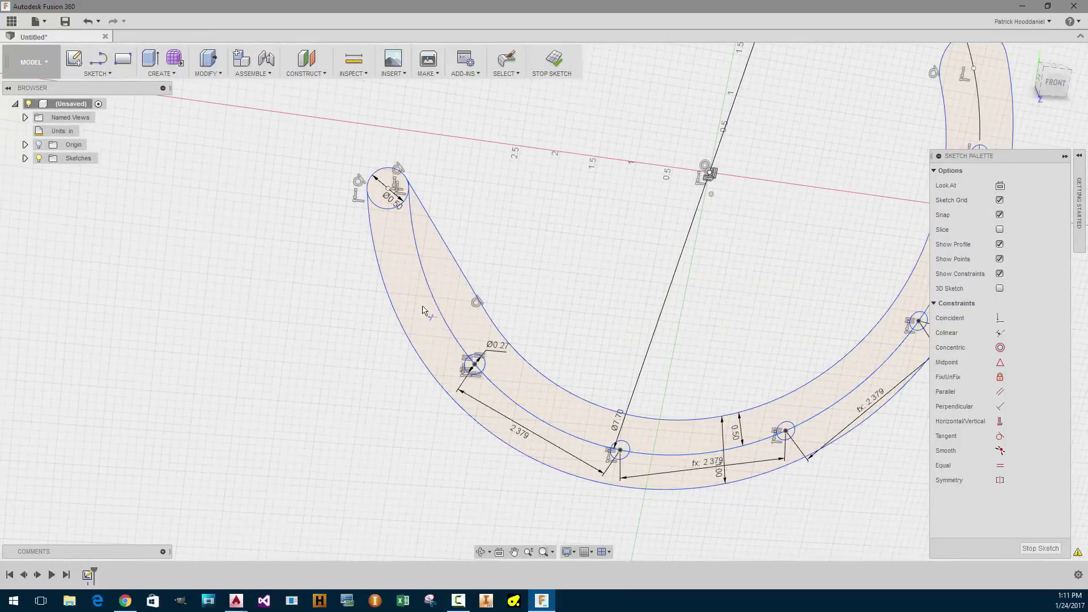
{"action": "scroll", "coordinate": [414, 249], "scroll_direction": "up", "scroll_amount": 3}
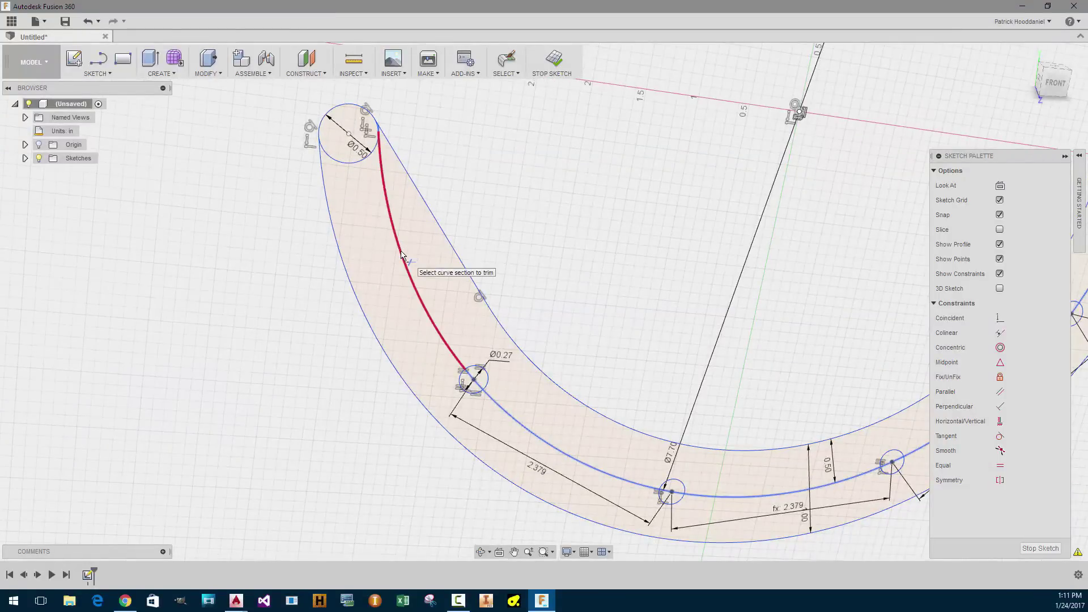
{"action": "left_click", "coordinate": [402, 255]}
Trim the leftover sliver of the centre arc between the 0.5 in circle and the slanted line, and leave the Trim command
{"action": "scroll", "coordinate": [402, 255], "scroll_direction": "up", "scroll_amount": 4}
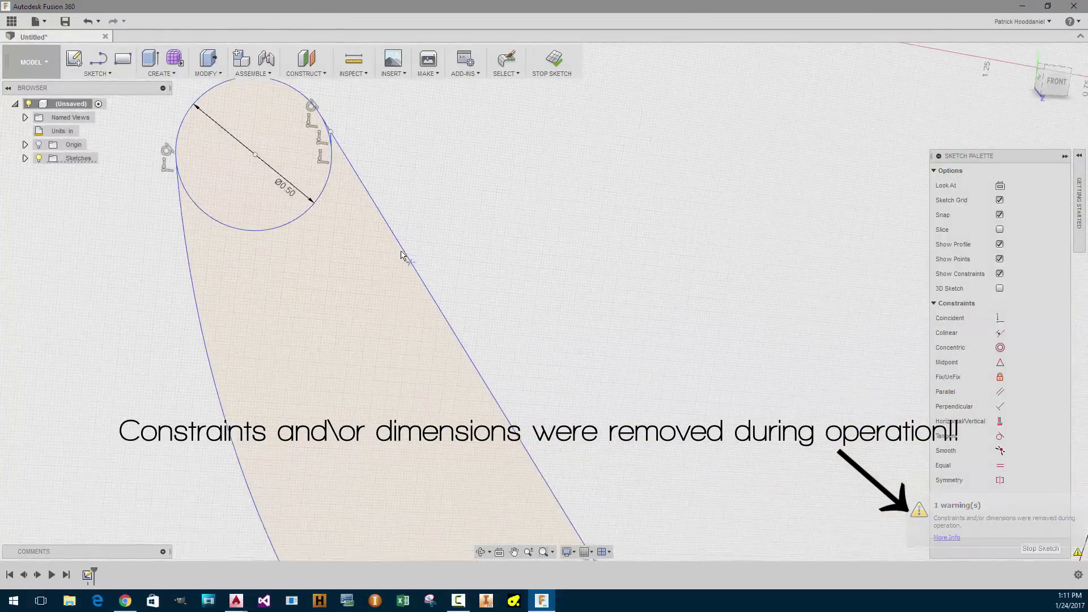
{"action": "middle_click_drag", "start_coordinate": [401, 255], "coordinate": [372, 209], "text": "shift"}
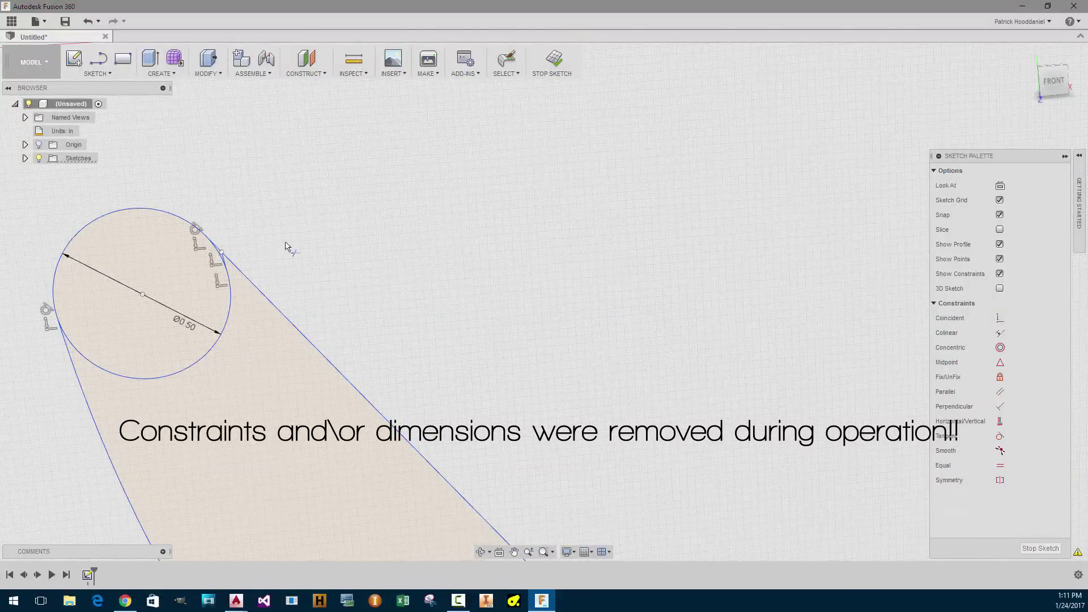
{"action": "left_click", "coordinate": [228, 262]}
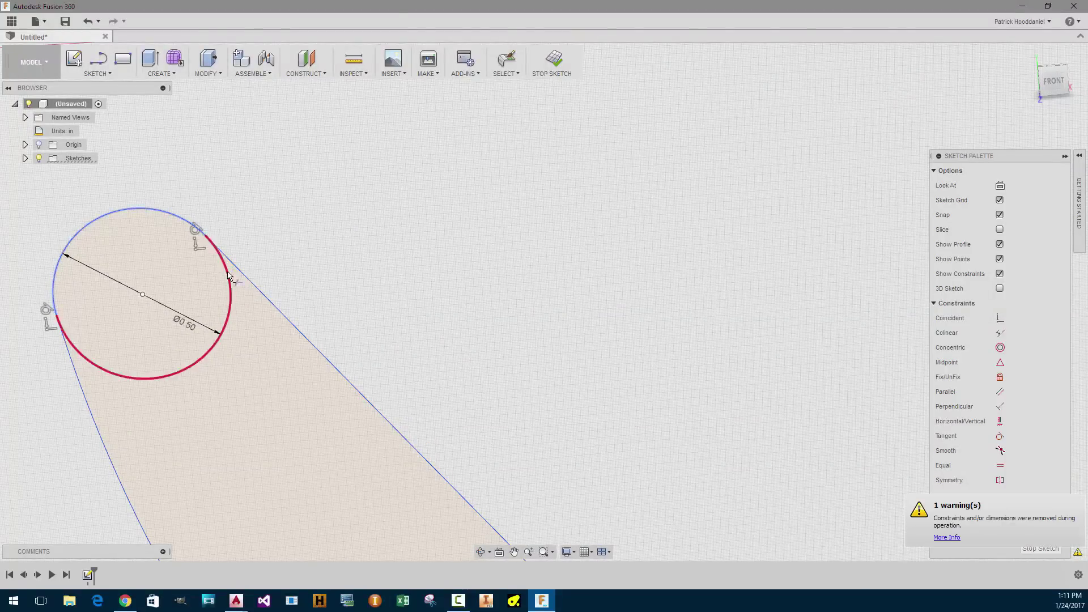
{"action": "scroll", "coordinate": [286, 272], "scroll_direction": "down", "scroll_amount": 3}
{"action": "key", "text": "Escape"}
{"action": "scroll", "coordinate": [286, 272], "scroll_direction": "down", "scroll_amount": 1}
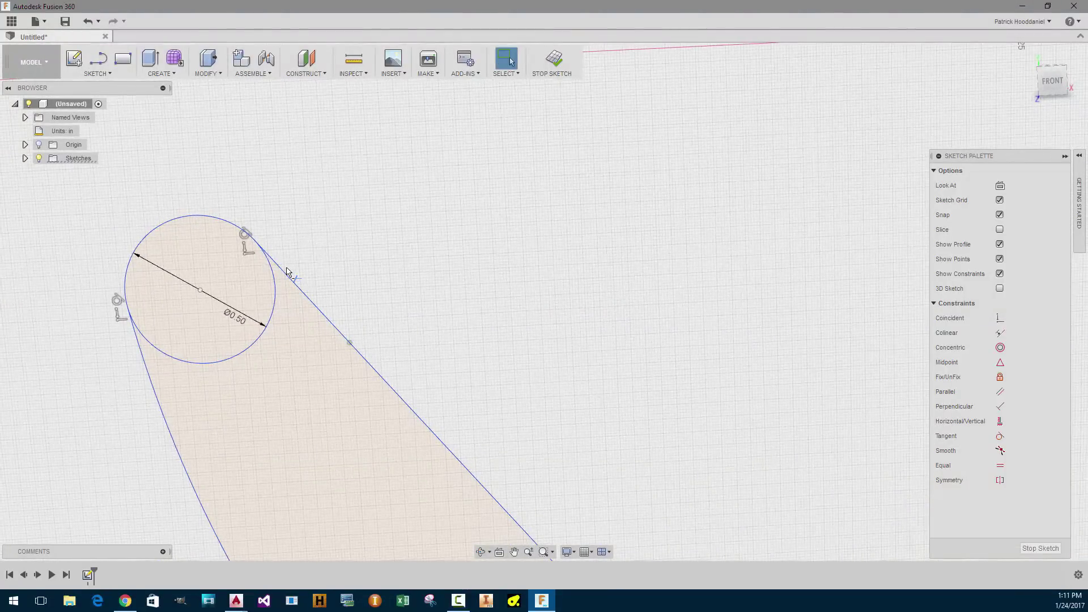
{"action": "scroll", "coordinate": [286, 270], "scroll_direction": "down", "scroll_amount": 8}
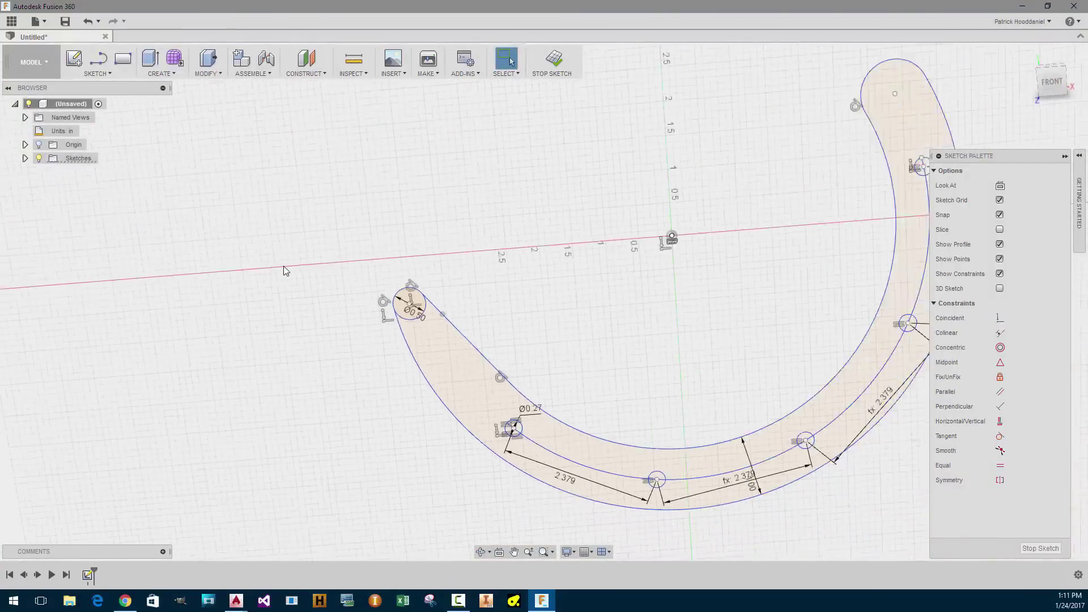
{"action": "scroll", "coordinate": [284, 268], "scroll_direction": "up", "scroll_amount": 1}
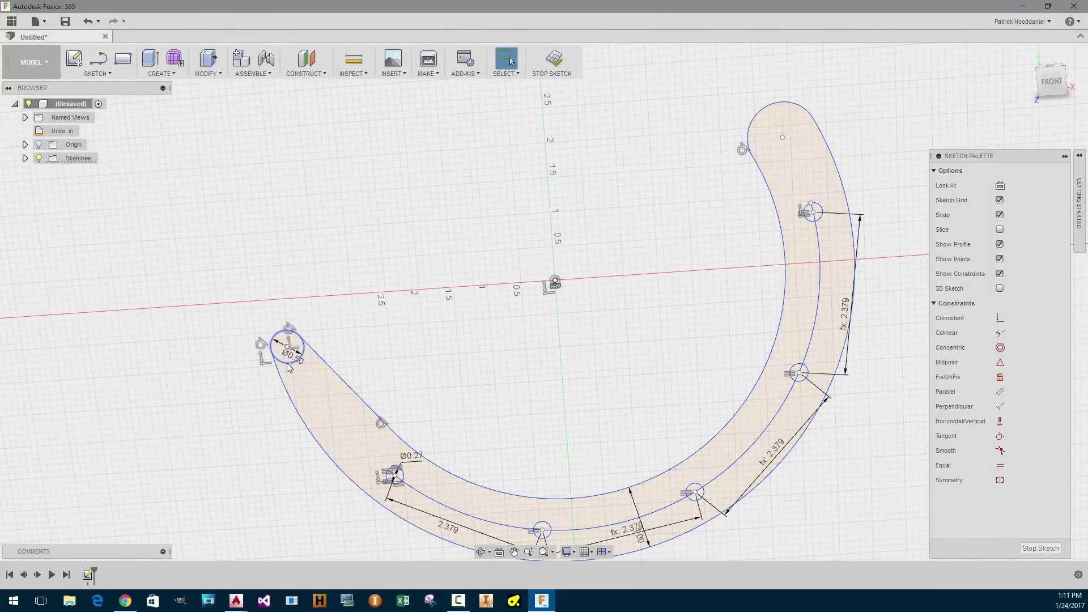
Test how the sketch reacts to moving the 0.5 in end circle, and undo the moves
{"action": "left_click_drag", "start_coordinate": [289, 366], "coordinate": [357, 440]}
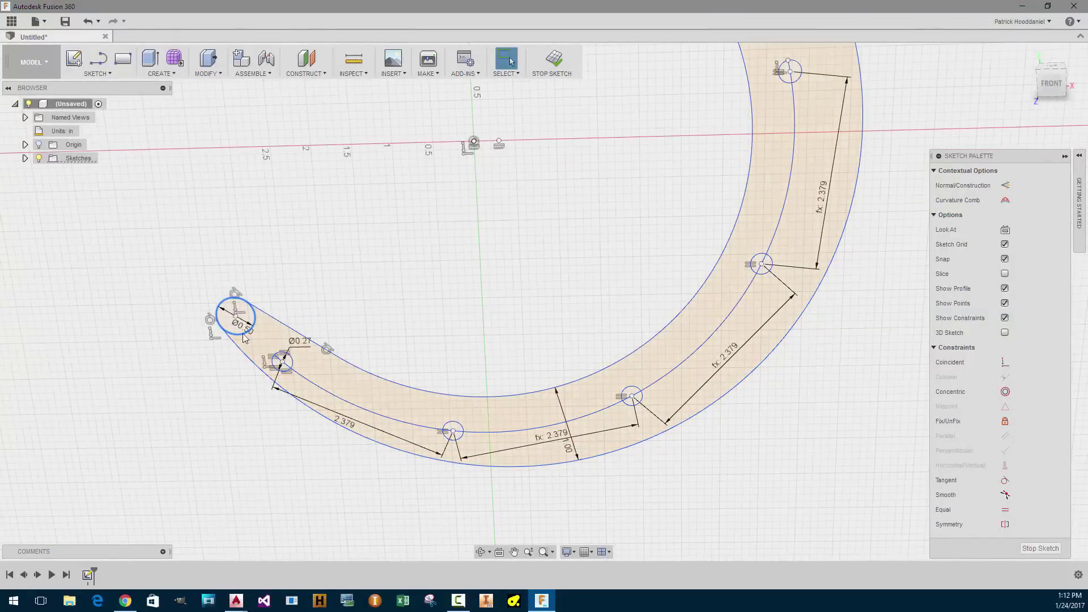
{"action": "left_click_drag", "start_coordinate": [235, 334], "coordinate": [176, 408]}
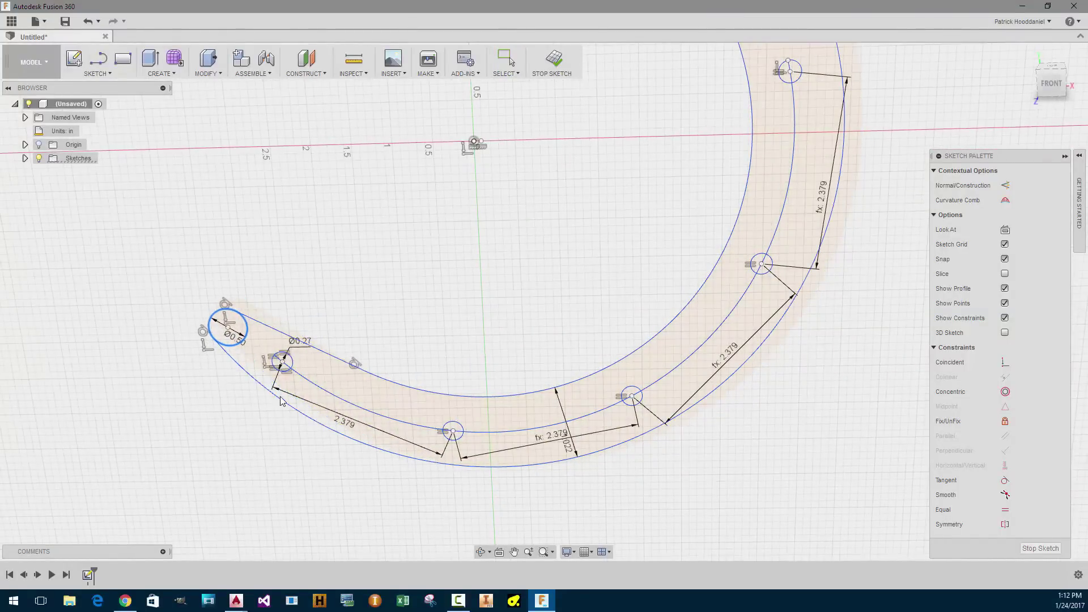
{"action": "key", "text": "Escape"}
{"action": "key", "text": "ctrl+z"}
{"action": "key", "text": "ctrl+z"}
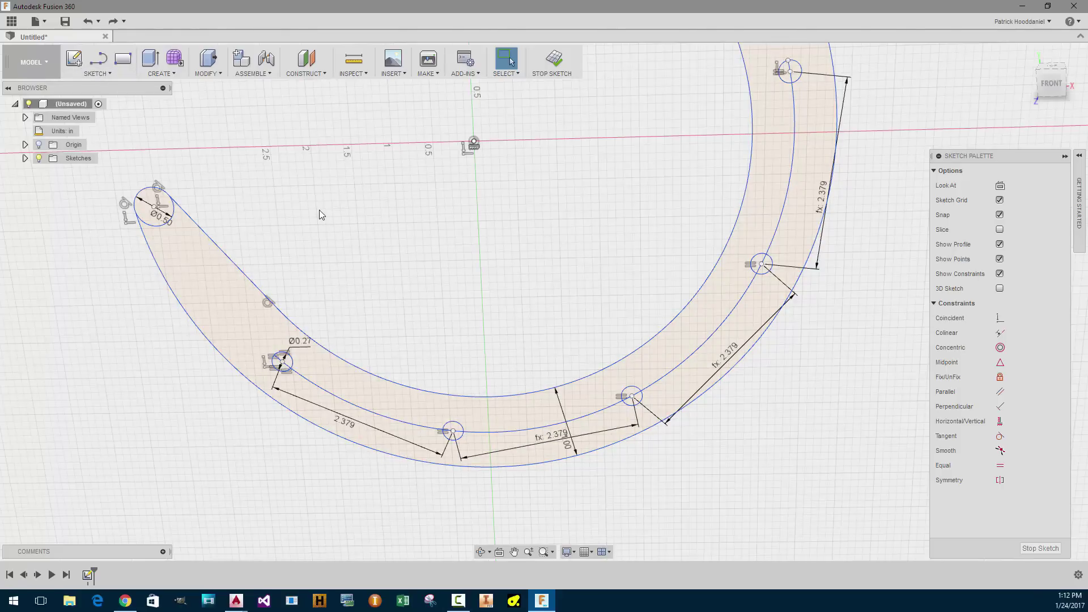
Dimension the radius of the band's outer arc at 4.35 in
{"action": "key", "text": "d"}
{"action": "left_click", "coordinate": [534, 466]}
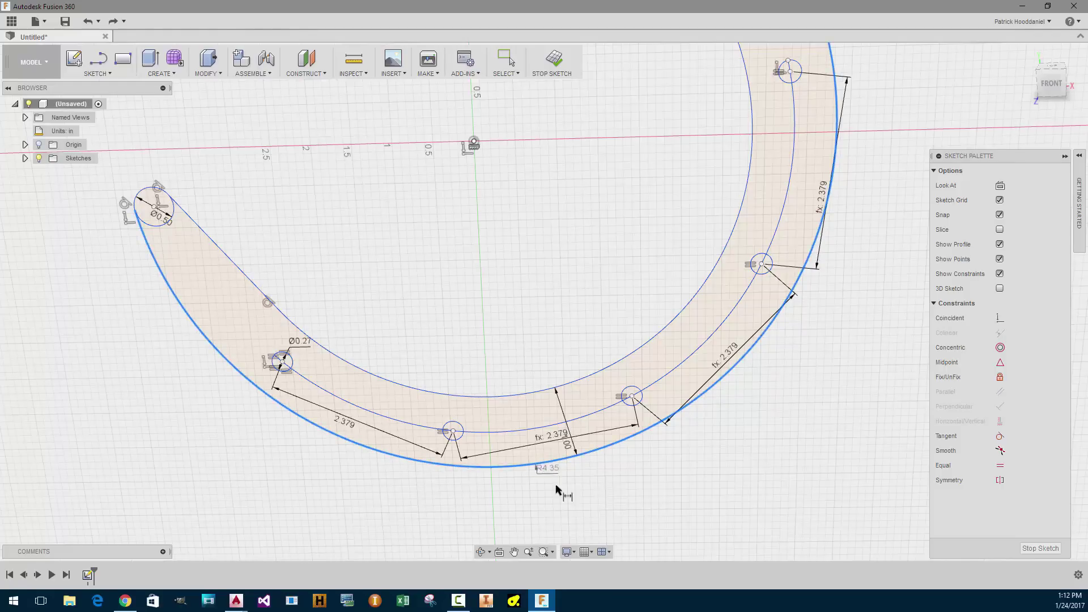
{"action": "left_click", "coordinate": [633, 490]}
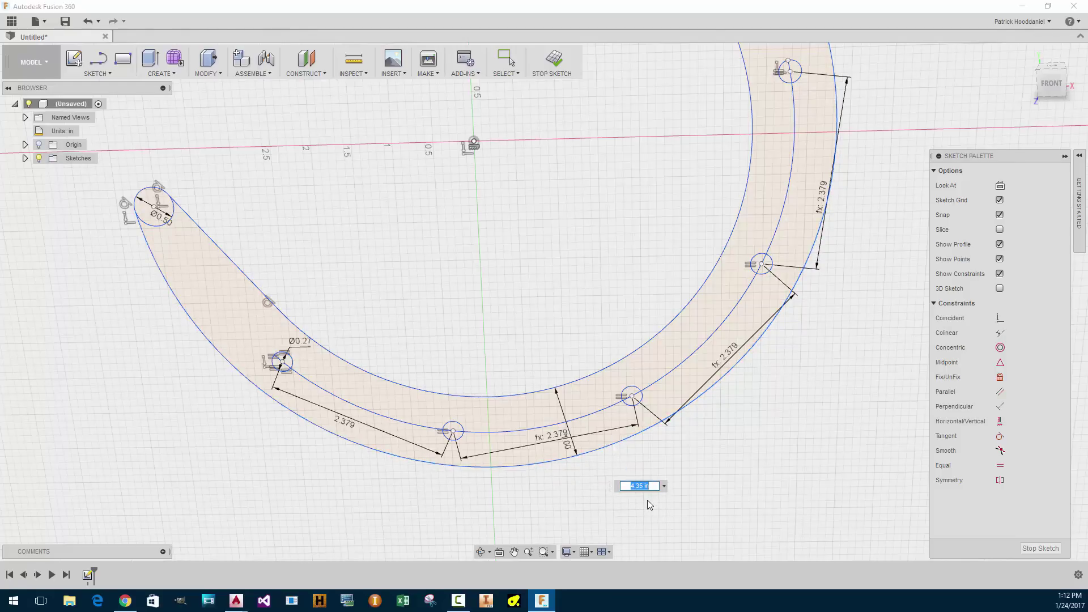
{"action": "key", "text": "Return"}
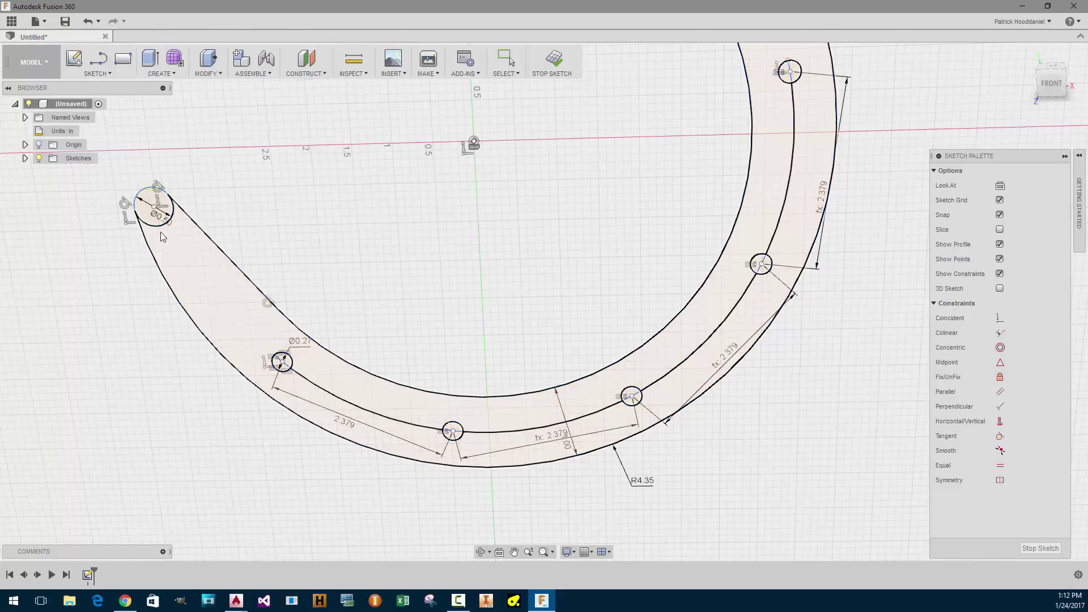
Check whether the 0.5 in end circle can still be moved along the band, and undo the move
{"action": "mouse_move", "coordinate": [160, 226]}
{"action": "left_mouse_down"}
{"action": "mouse_move", "coordinate": [181, 269]}
{"action": "mouse_move", "coordinate": [294, 369]}
{"action": "mouse_move", "coordinate": [276, 359]}
{"action": "left_mouse_up"}
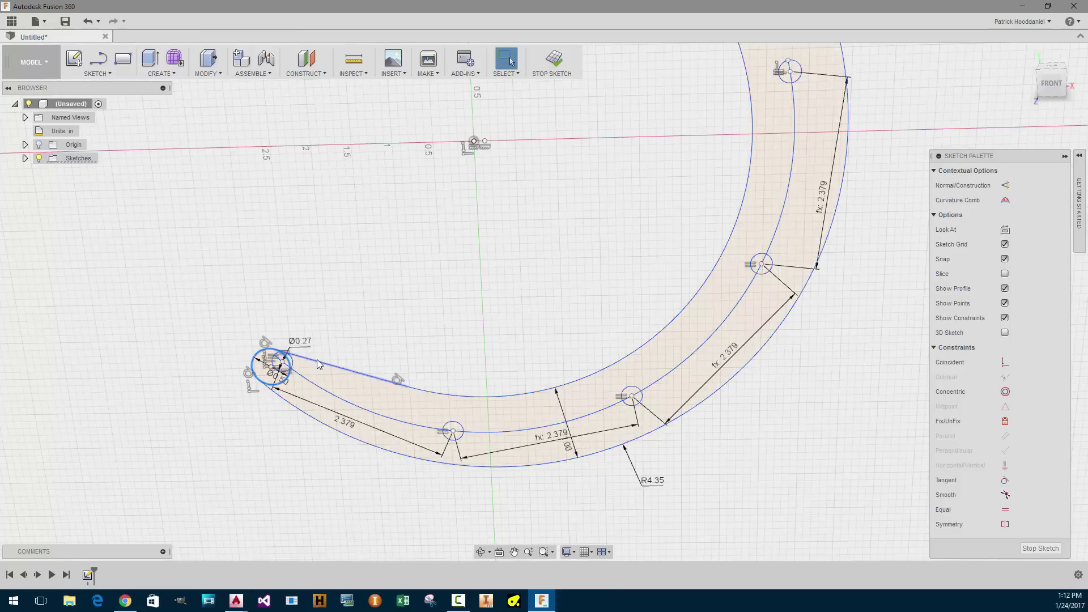
{"action": "key", "text": "ctrl+z"}
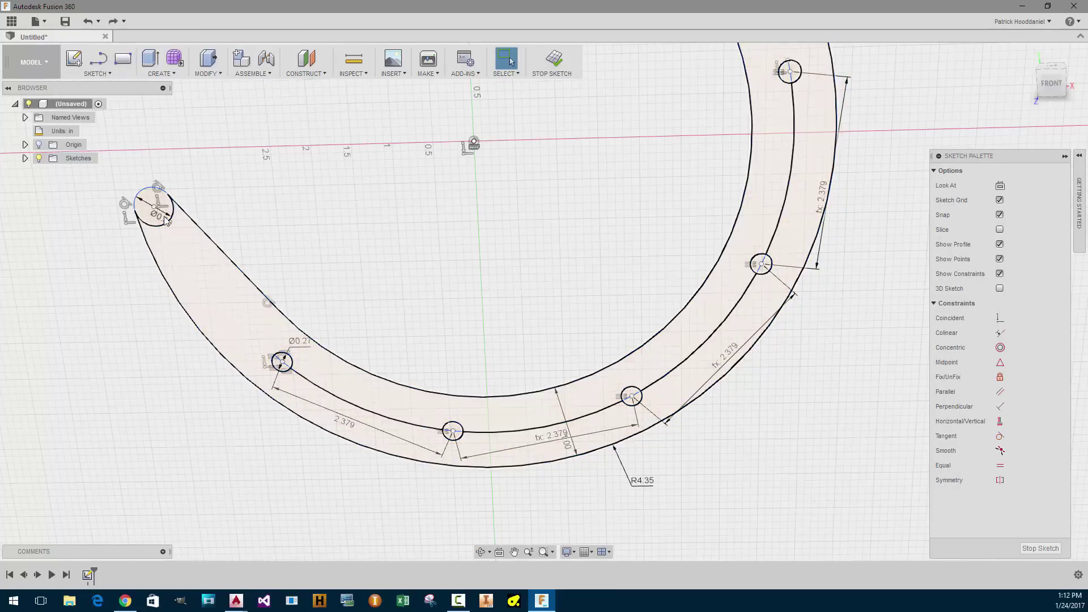
Dimension the distance between the 0.27 in hole and the 0.5 in end circle, and set it to 2 in
{"action": "key", "text": "d"}
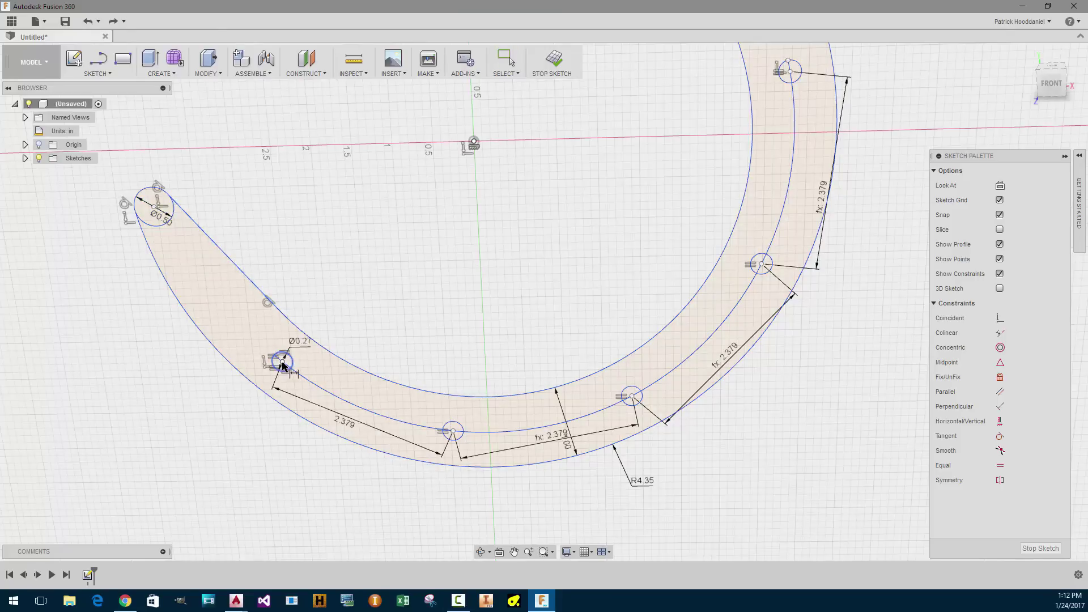
{"action": "left_click", "coordinate": [284, 365]}
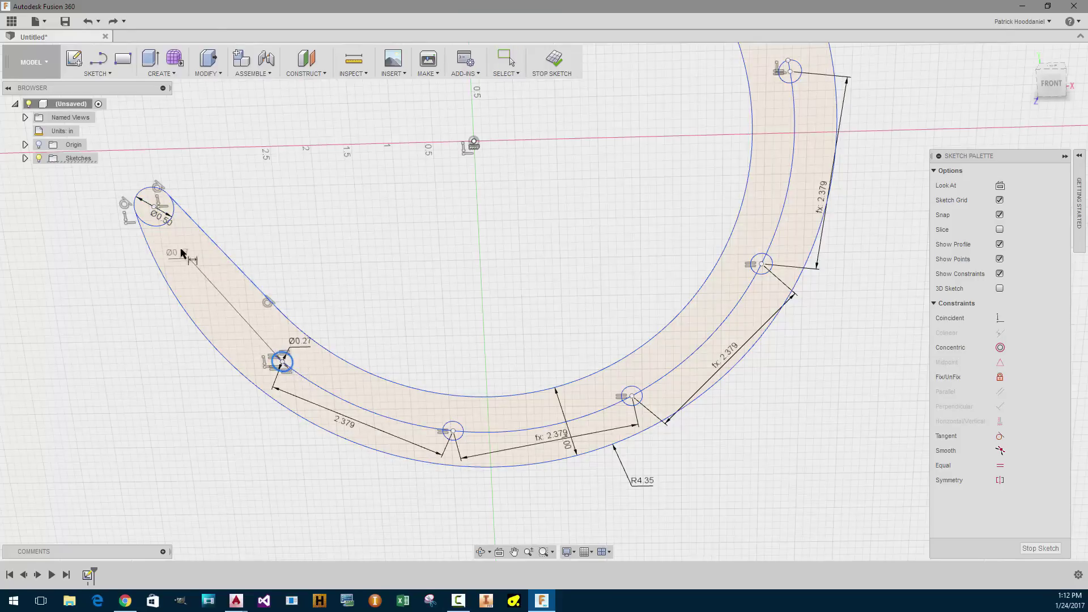
{"action": "left_click", "coordinate": [161, 226]}
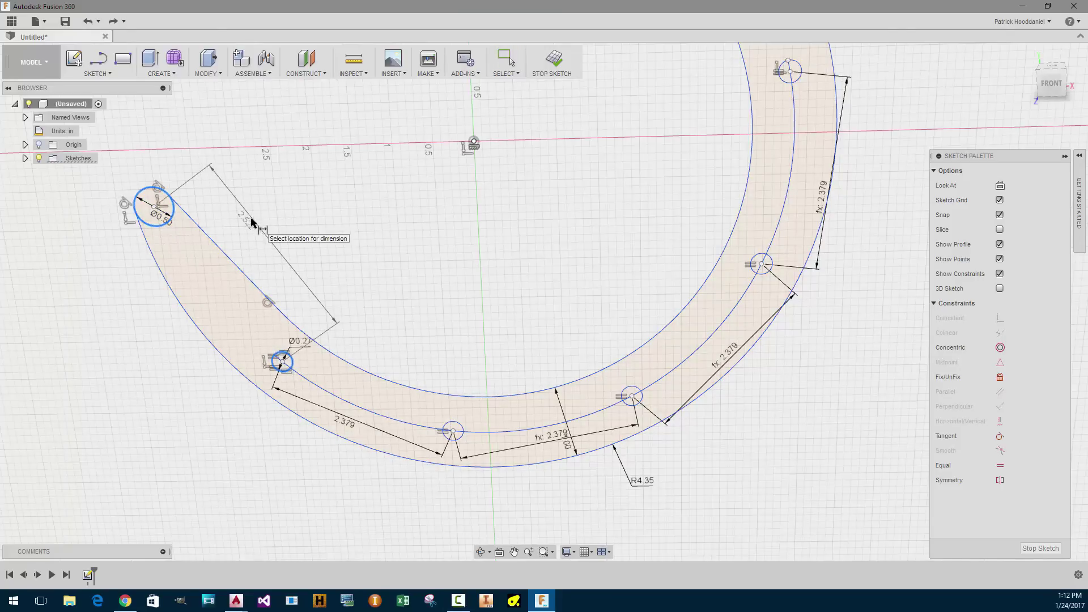
{"action": "left_click", "coordinate": [245, 247]}
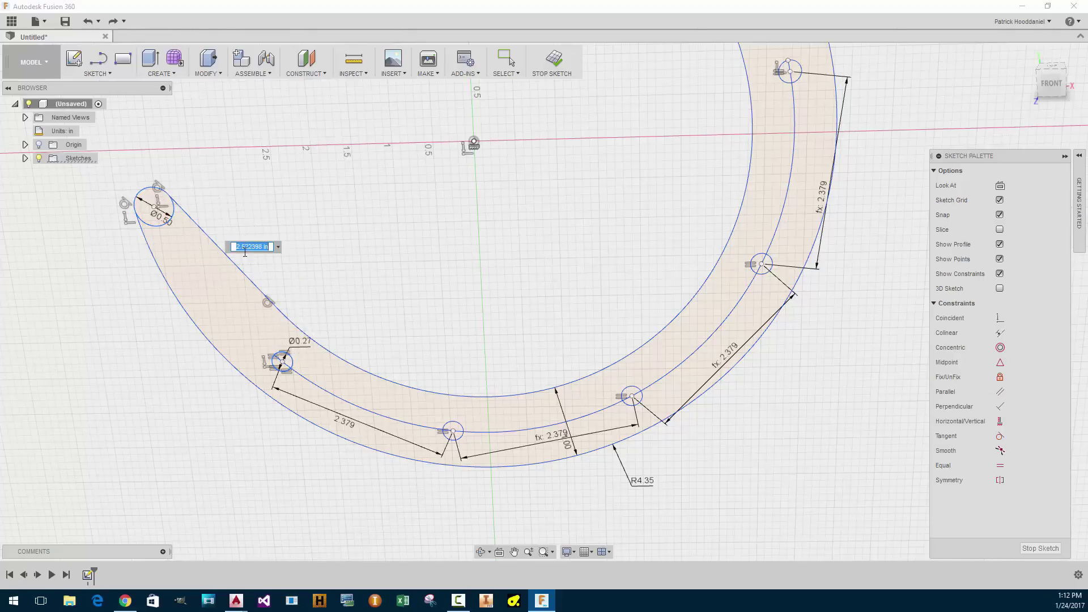
{"action": "key", "text": "Return"}
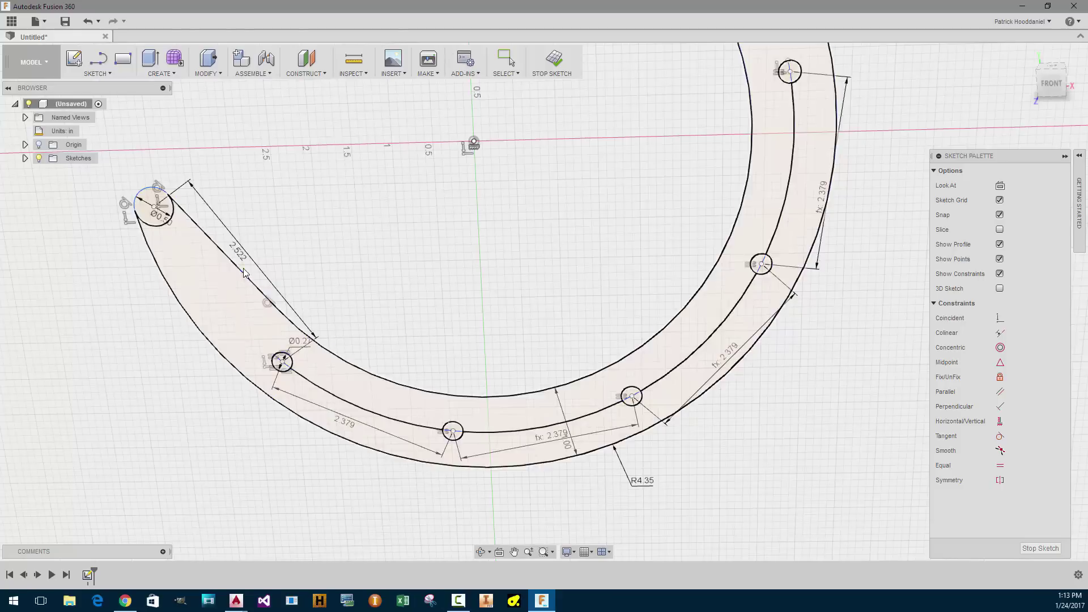
{"action": "double_click", "coordinate": [241, 251]}
{"action": "type", "text": "2.522398"}
{"action": "key", "text": "Return"}
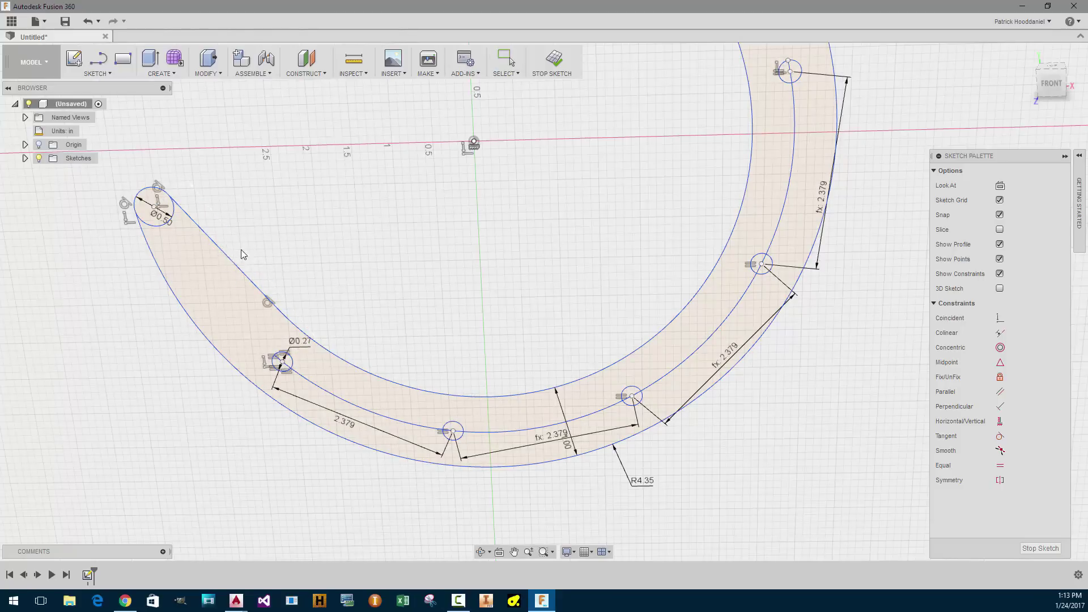
{"action": "scroll", "coordinate": [193, 370], "scroll_direction": "down", "scroll_amount": 3}
{"action": "scroll", "coordinate": [192, 369], "scroll_direction": "down", "scroll_amount": 4}
{"action": "scroll", "coordinate": [192, 369], "scroll_direction": "up", "scroll_amount": 5}
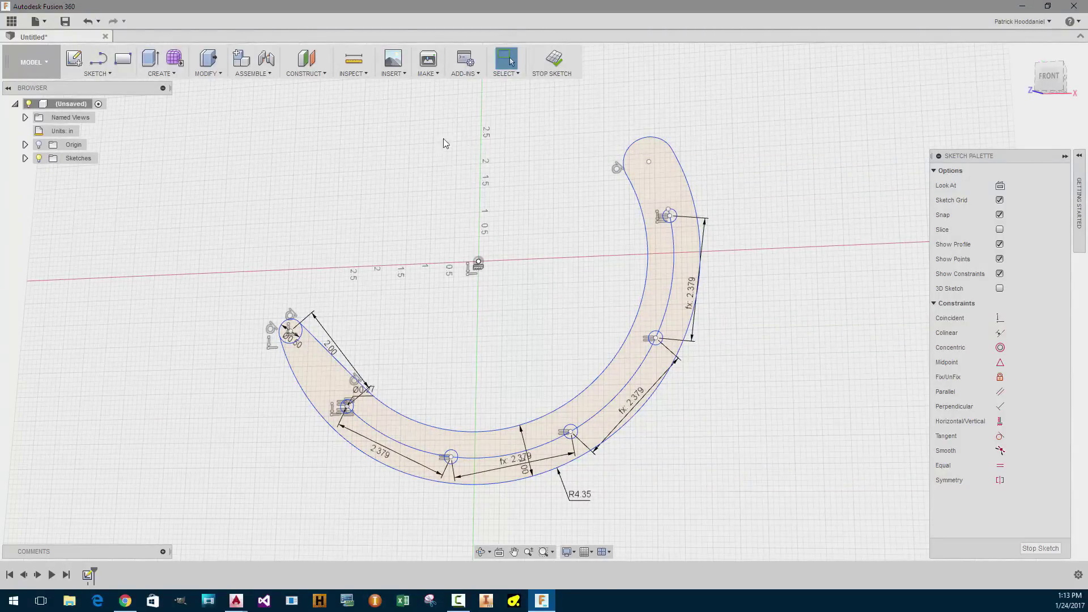
Apply a Tangent constraint between the band's outer arc and the rounded end near its upper hole
{"action": "left_click_drag", "start_coordinate": [633, 144], "coordinate": [598, 123]}
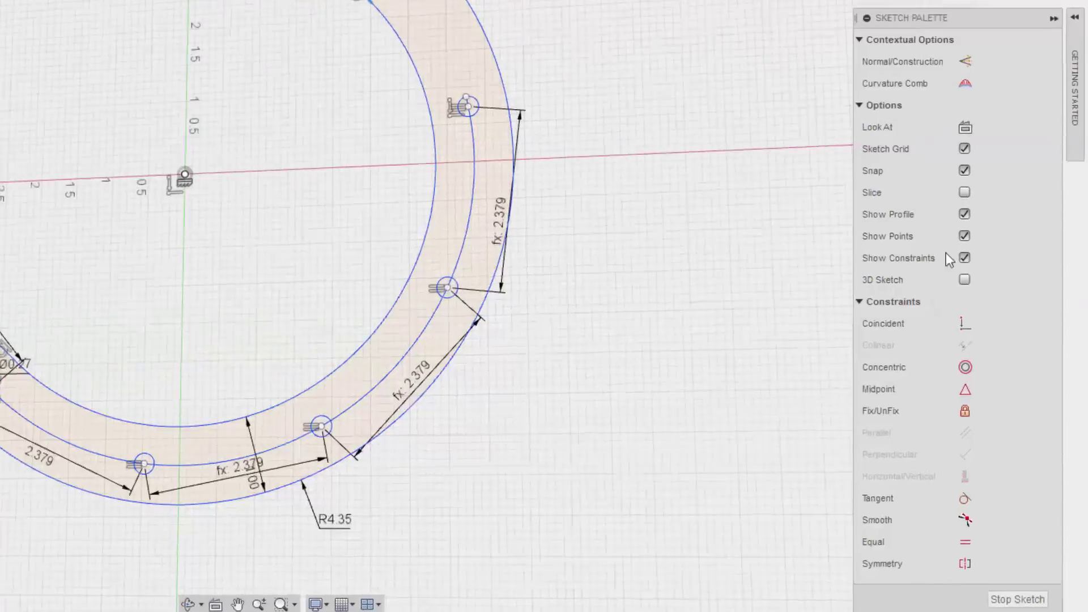
{"action": "left_click", "coordinate": [957, 502]}
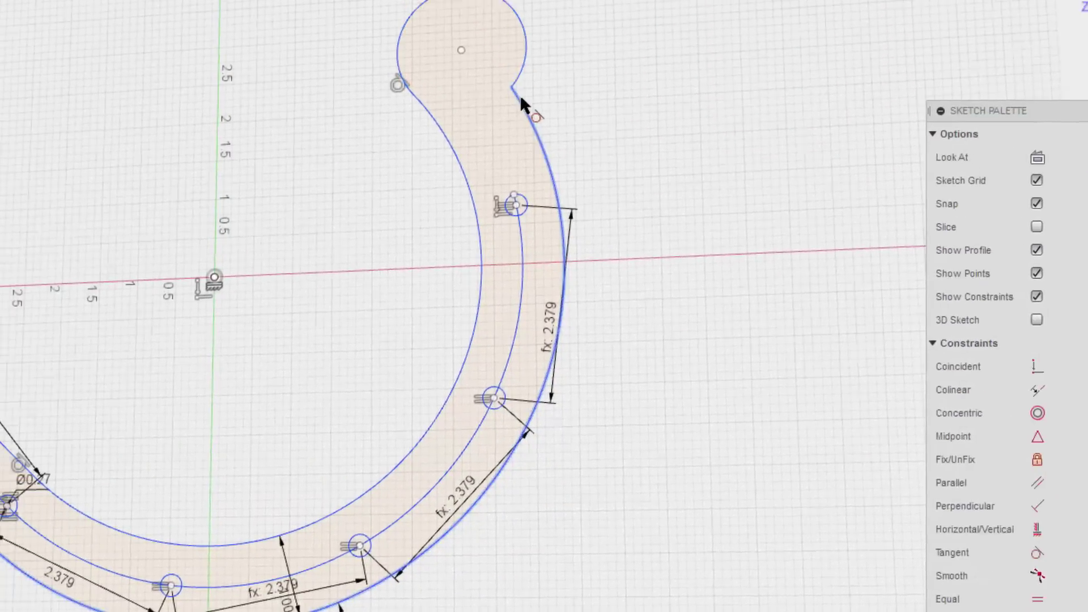
{"action": "left_click", "coordinate": [522, 104]}
{"action": "left_click", "coordinate": [572, 137]}
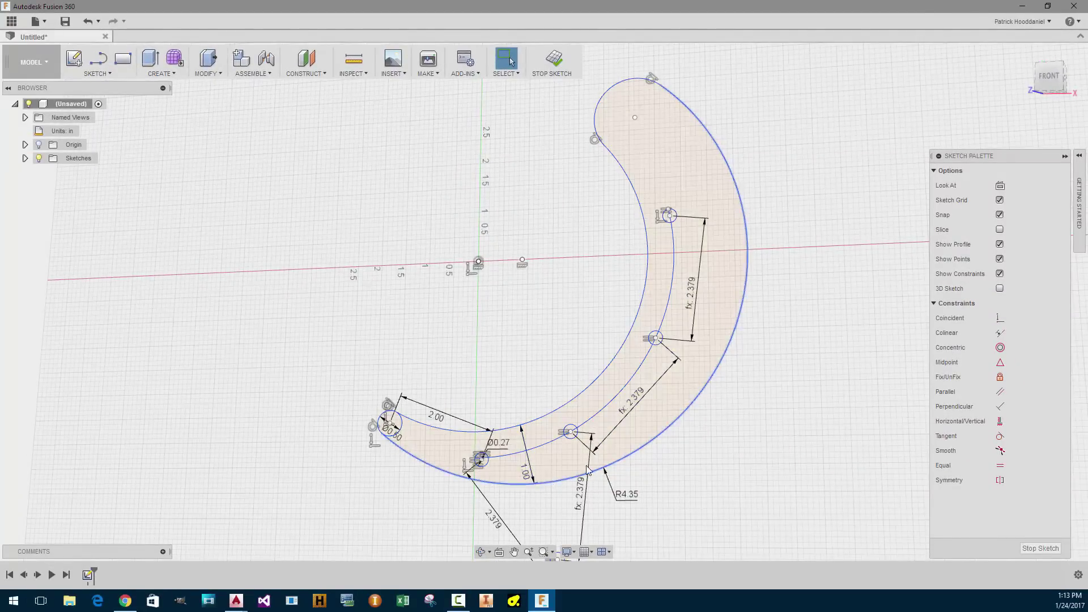
Make the band's outer arc concentric with the inner arc, and swing the upper rounded end around to the opposite side of the origin
{"action": "left_click", "coordinate": [1000, 348]}
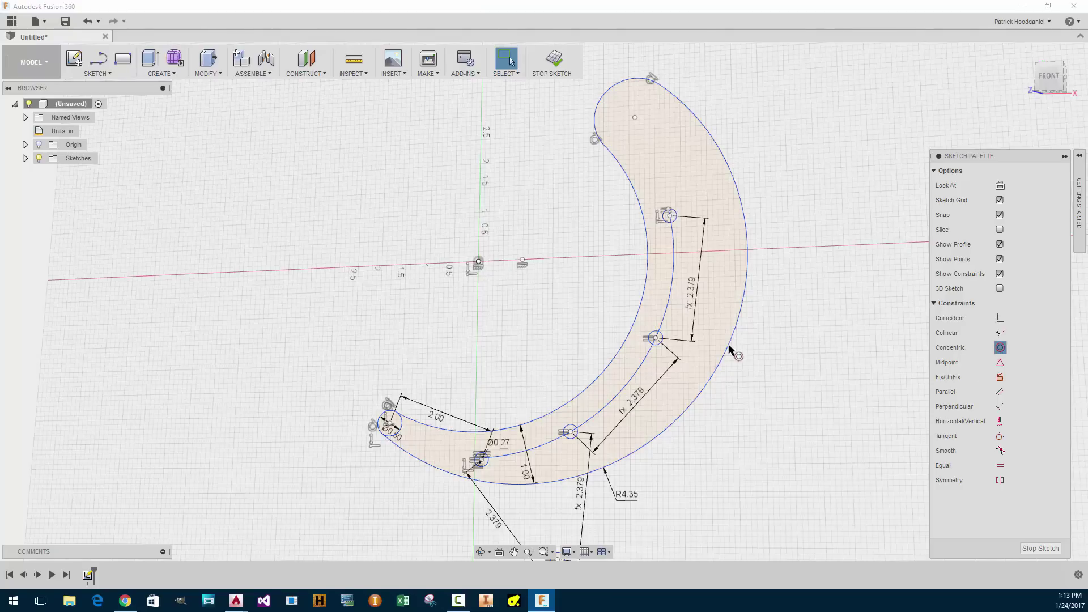
{"action": "left_click", "coordinate": [706, 406]}
{"action": "left_click", "coordinate": [620, 357]}
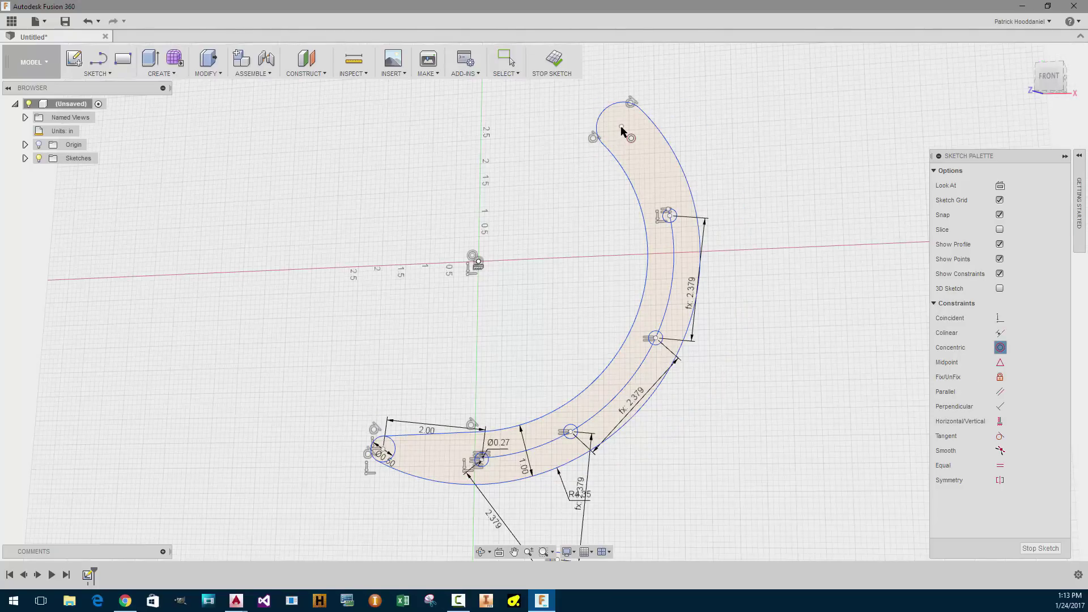
{"action": "key", "text": "Escape"}
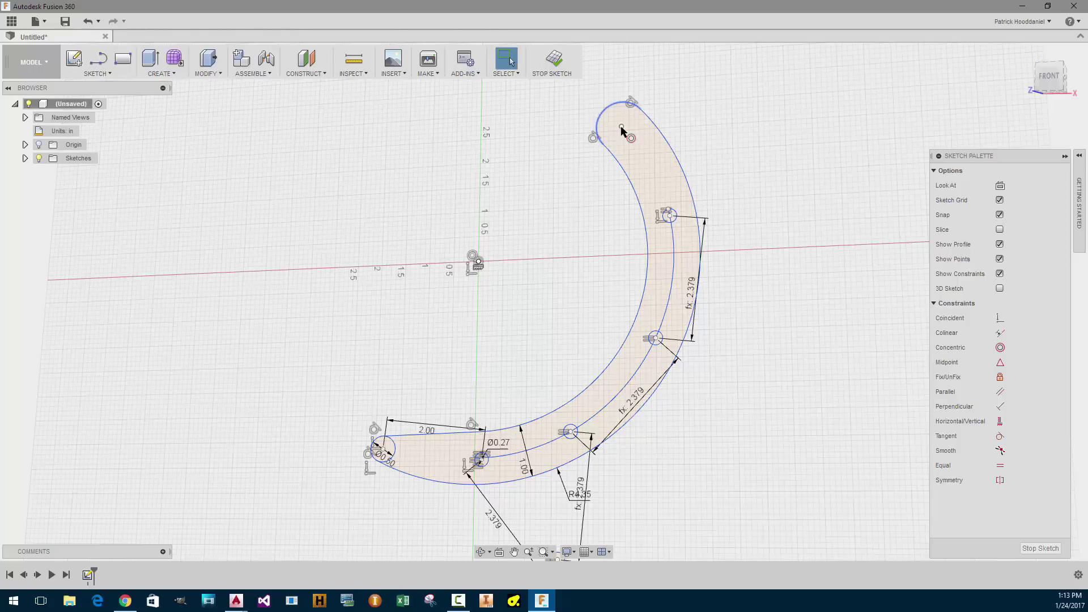
{"action": "mouse_move", "coordinate": [621, 127]}
{"action": "left_mouse_down"}
{"action": "mouse_move", "coordinate": [545, 89]}
{"action": "mouse_move", "coordinate": [405, 113]}
{"action": "mouse_move", "coordinate": [317, 220]}
{"action": "mouse_move", "coordinate": [309, 318]}
{"action": "mouse_move", "coordinate": [339, 400]}
{"action": "mouse_move", "coordinate": [316, 329]}
{"action": "left_mouse_up"}
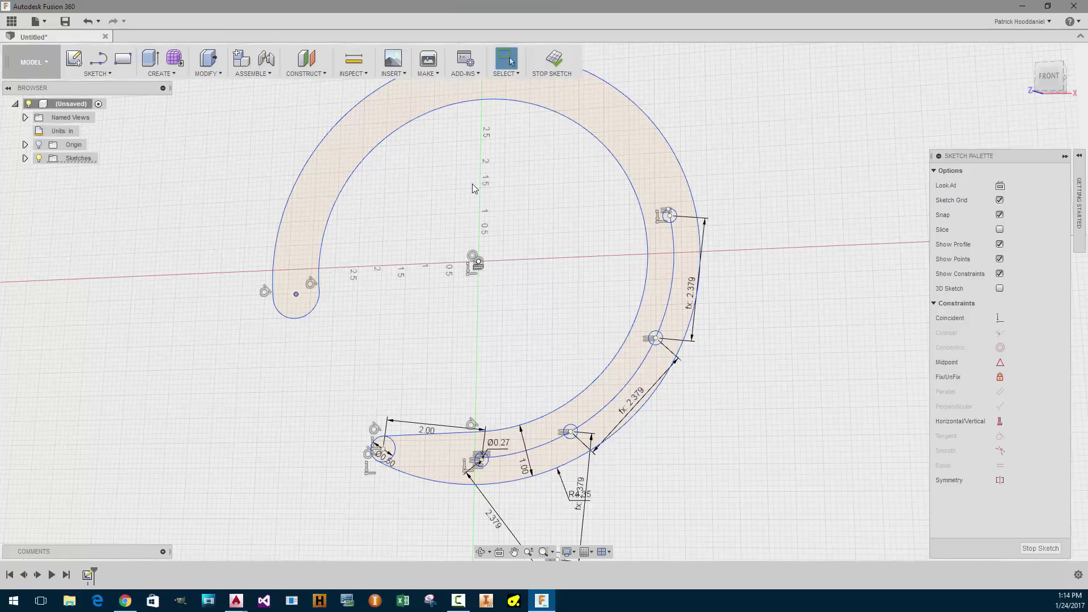
Try to constrain the stray hole below the band with Coincident, and undo the constraint
{"action": "scroll", "coordinate": [472, 184], "scroll_direction": "down", "scroll_amount": 3}
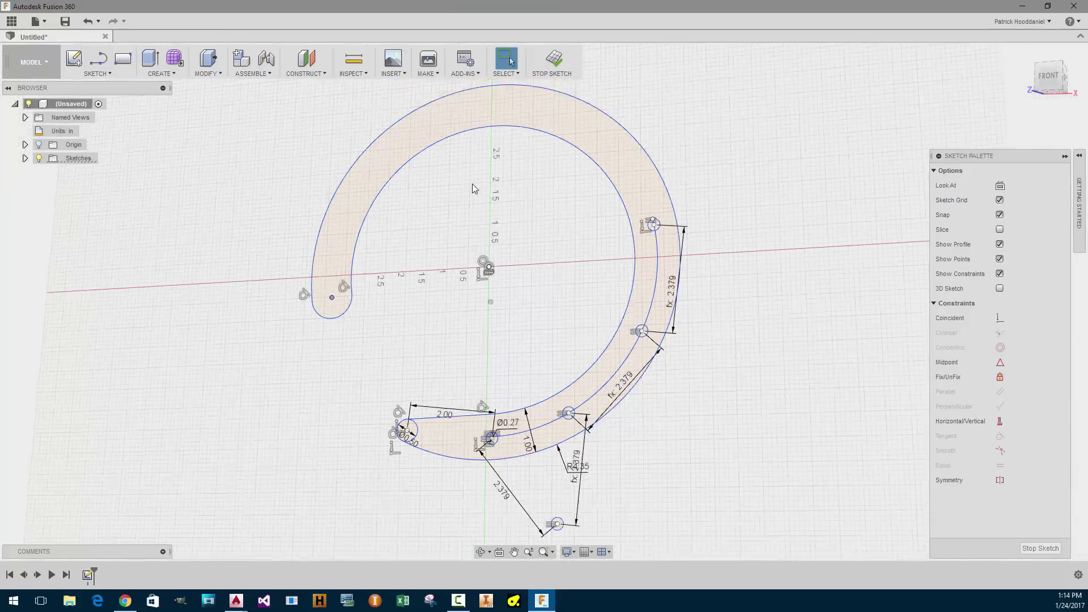
{"action": "scroll", "coordinate": [471, 184], "scroll_direction": "up", "scroll_amount": 5}
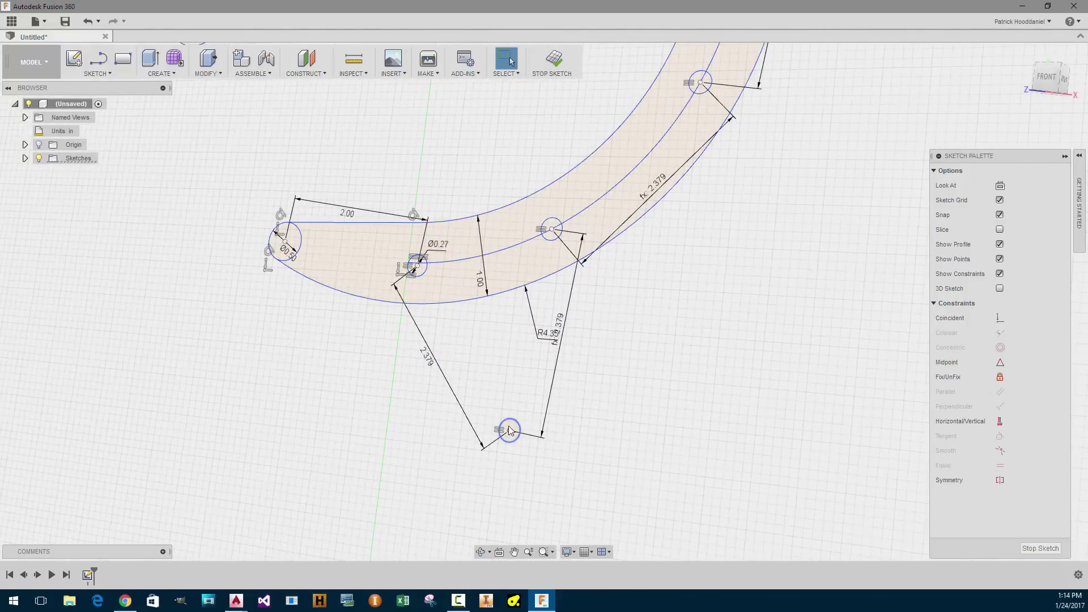
{"action": "scroll", "coordinate": [513, 442], "scroll_direction": "down", "scroll_amount": 2}
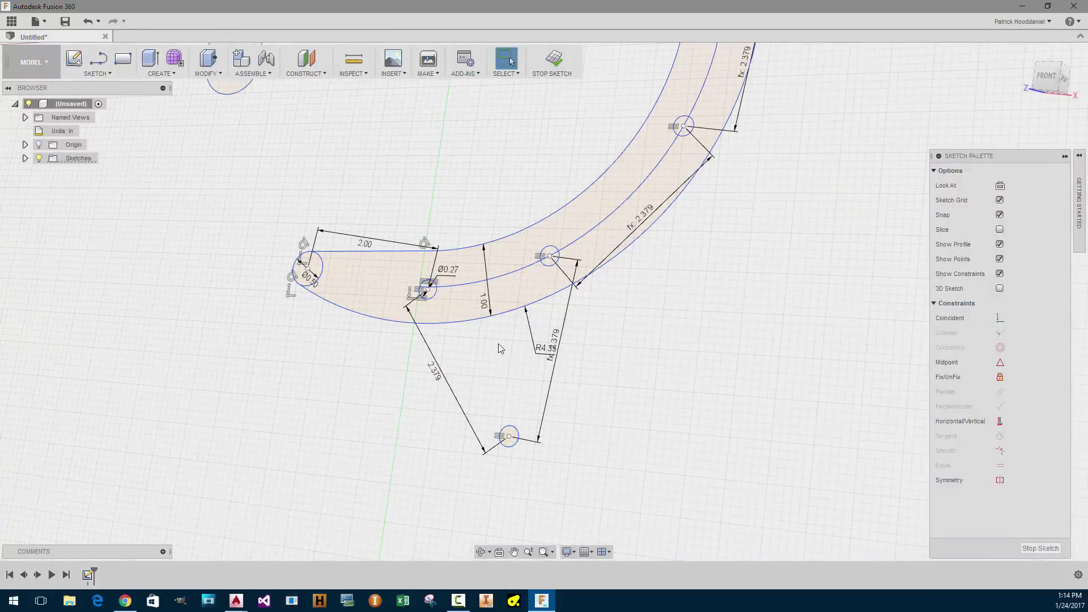
{"action": "scroll", "coordinate": [498, 343], "scroll_direction": "down", "scroll_amount": 1}
{"action": "middle_click_drag", "start_coordinate": [498, 344], "coordinate": [500, 345], "text": "shift"}
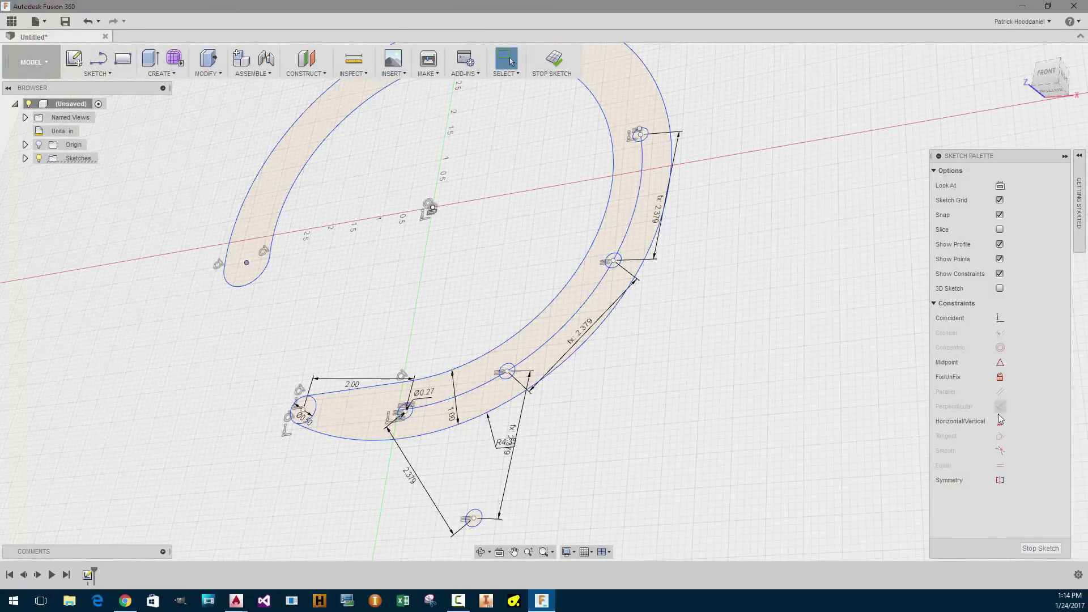
{"action": "left_click", "coordinate": [1001, 320]}
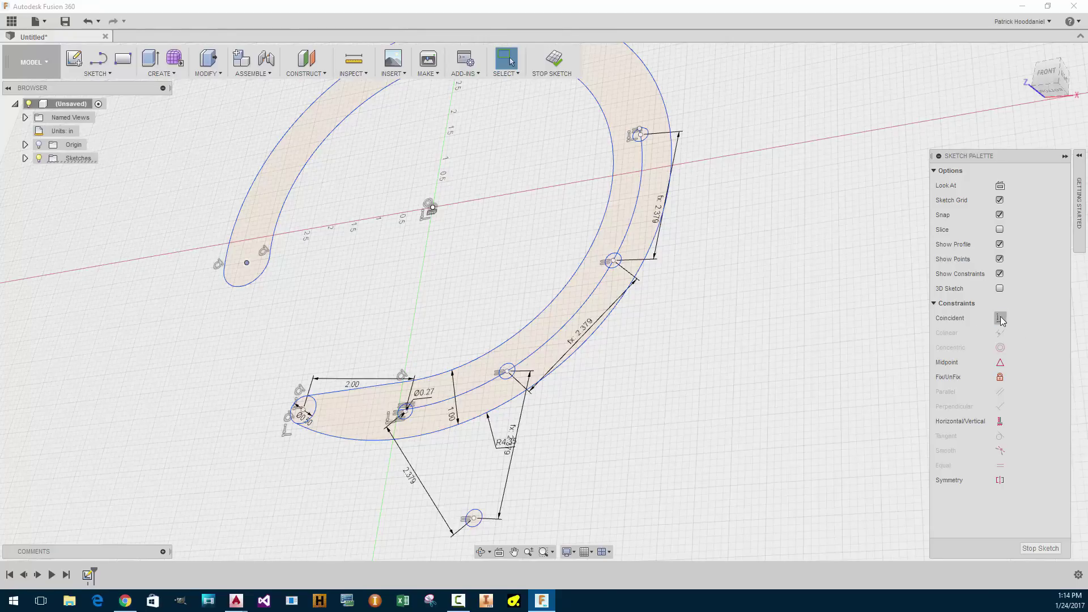
{"action": "left_click", "coordinate": [475, 520]}
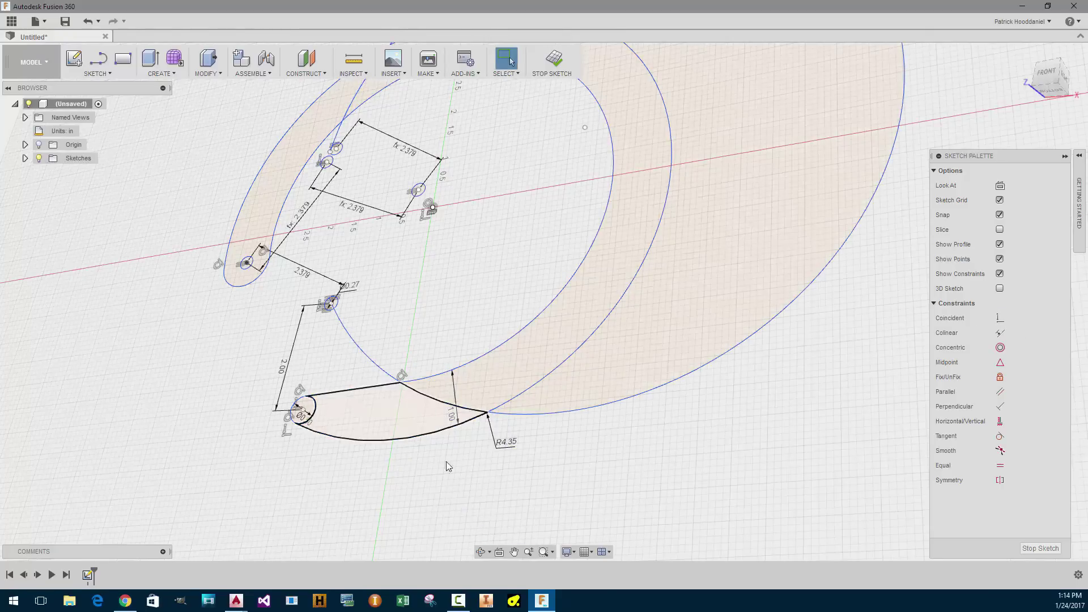
{"action": "scroll", "coordinate": [456, 457], "scroll_direction": "down", "scroll_amount": 4}
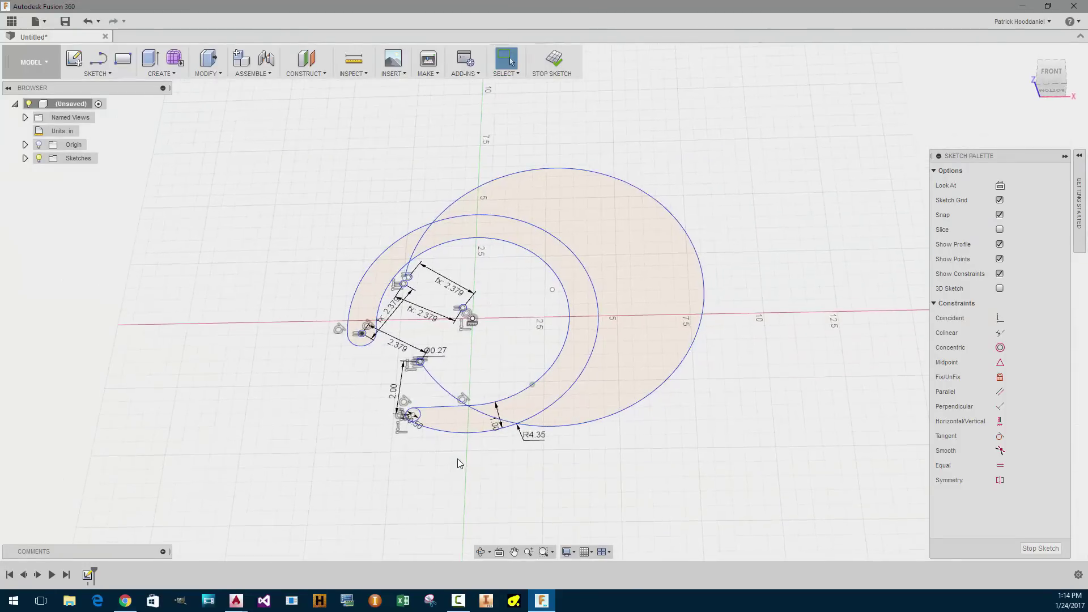
{"action": "left_click", "coordinate": [489, 415]}
{"action": "key", "text": "ctrl+z"}
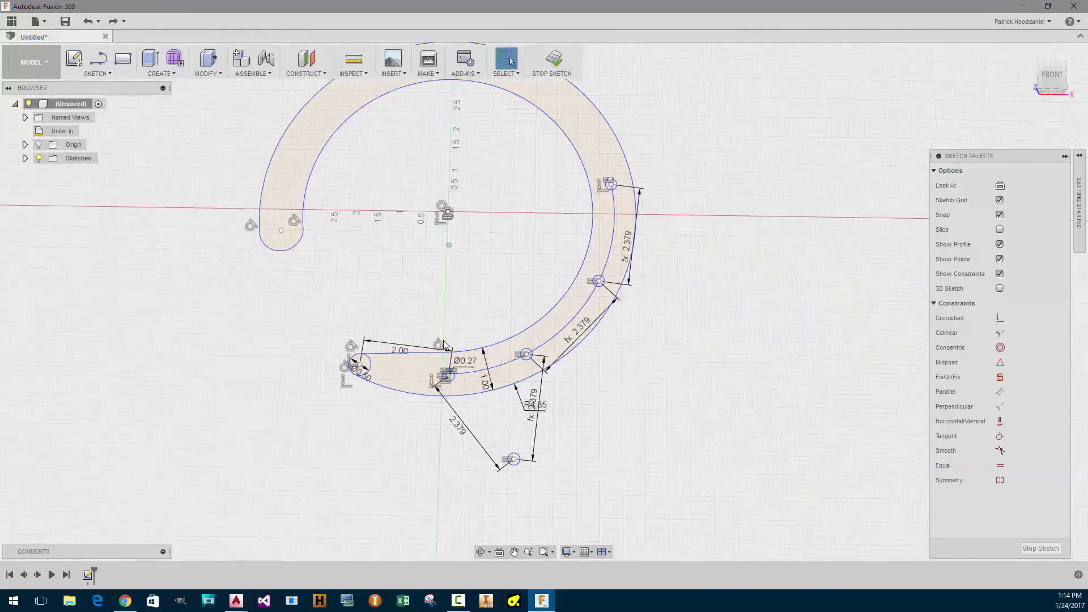
Constrain the third hole's centre onto the middle arc, and move the uppermost hole farther up along the band
{"action": "scroll", "coordinate": [444, 343], "scroll_direction": "up", "scroll_amount": 1}
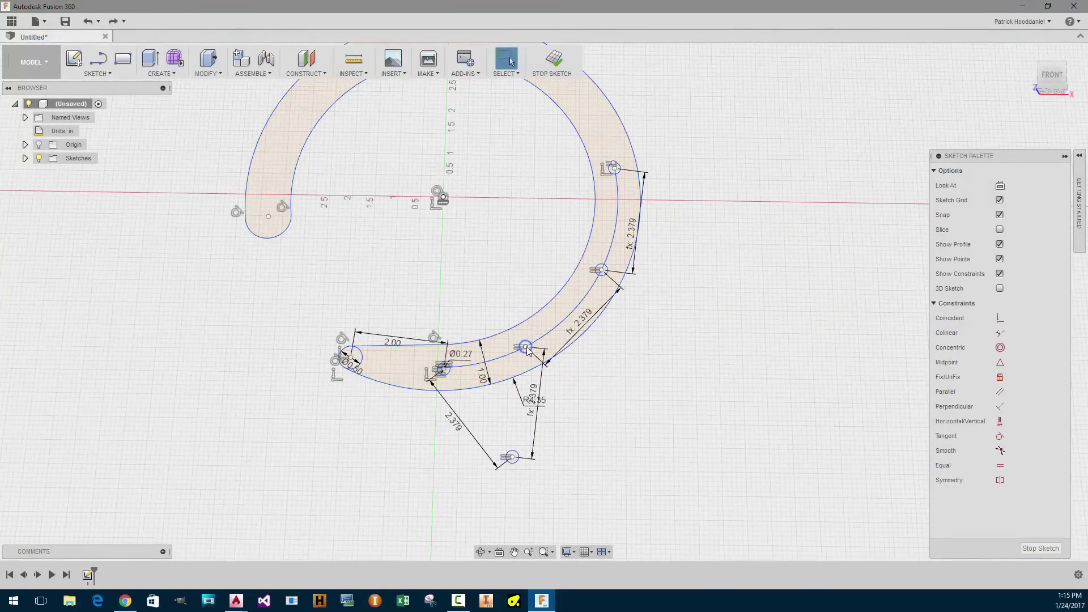
{"action": "left_click_drag", "start_coordinate": [531, 349], "coordinate": [561, 327]}
{"action": "middle_click_drag", "start_coordinate": [604, 155], "coordinate": [608, 225]}
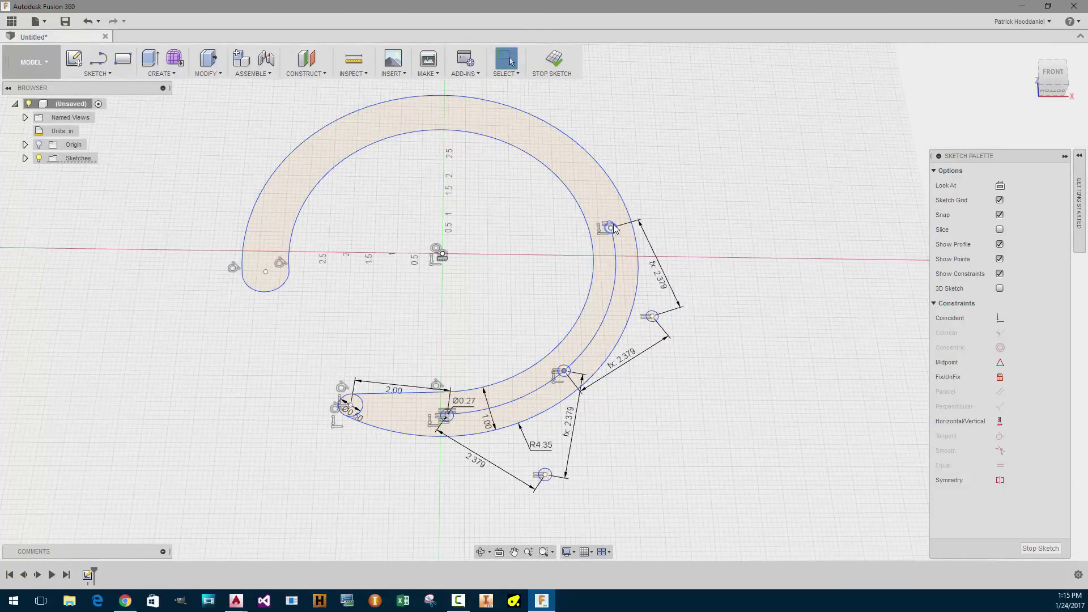
{"action": "left_click_drag", "start_coordinate": [614, 228], "coordinate": [605, 206]}
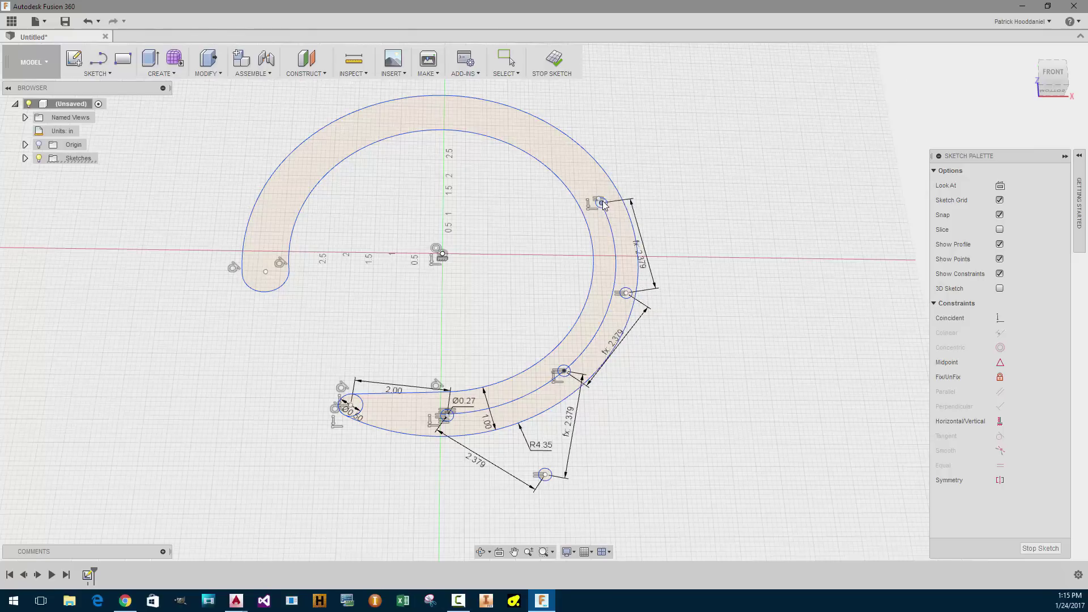
{"action": "key", "text": "Escape"}
Try to make the fourth hole coincident with the middle arc, and cancel the constraint
{"action": "left_click", "coordinate": [614, 282]}
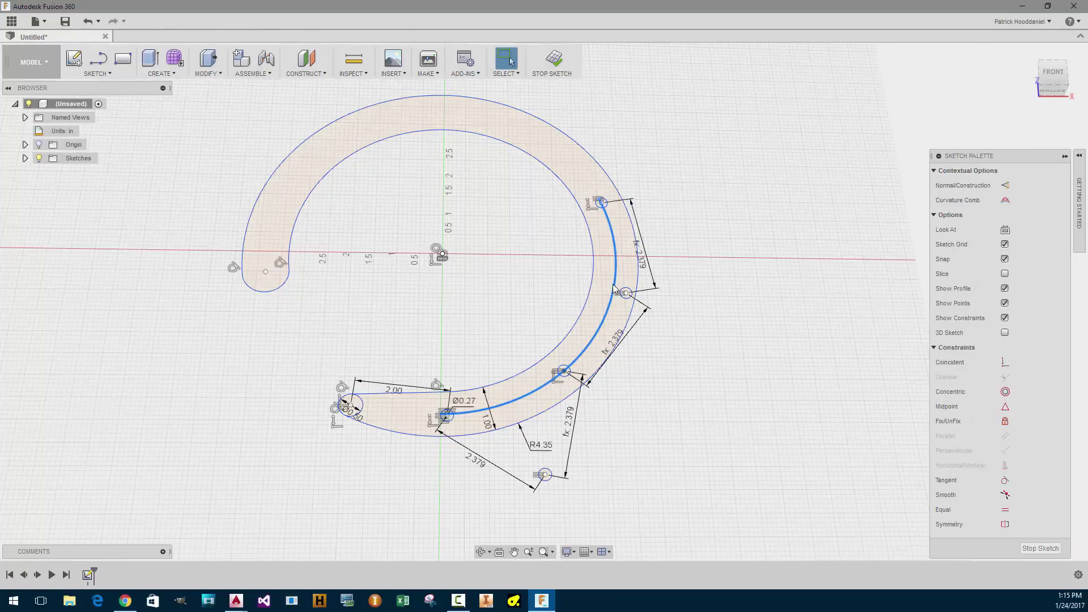
{"action": "scroll", "coordinate": [627, 304], "scroll_direction": "up", "scroll_amount": 5}
{"action": "scroll", "coordinate": [650, 288], "scroll_direction": "down", "scroll_amount": 3}
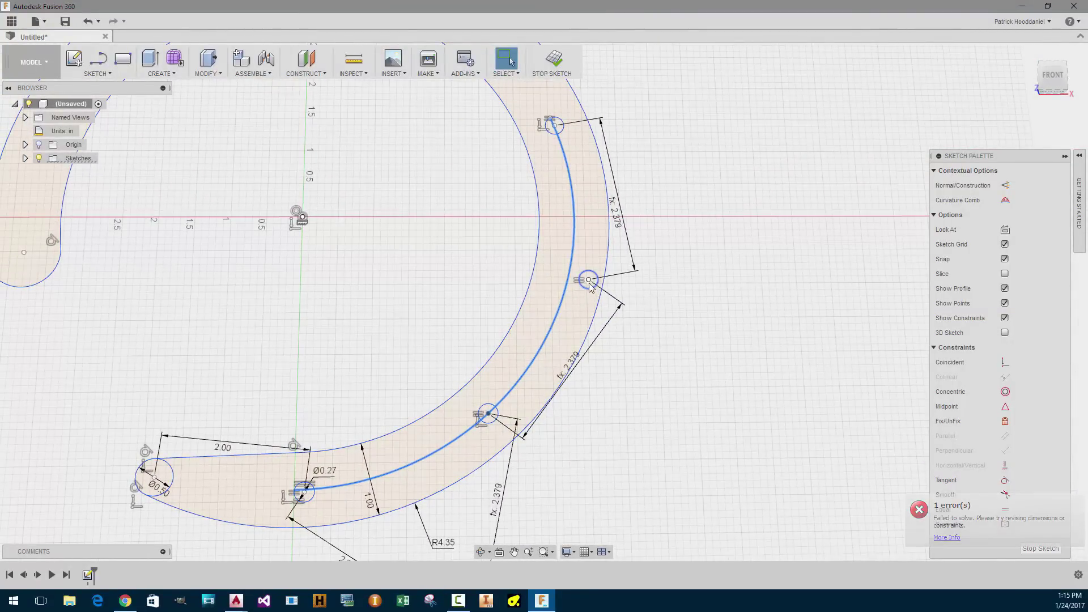
{"action": "left_click_drag", "start_coordinate": [590, 289], "coordinate": [585, 289]}
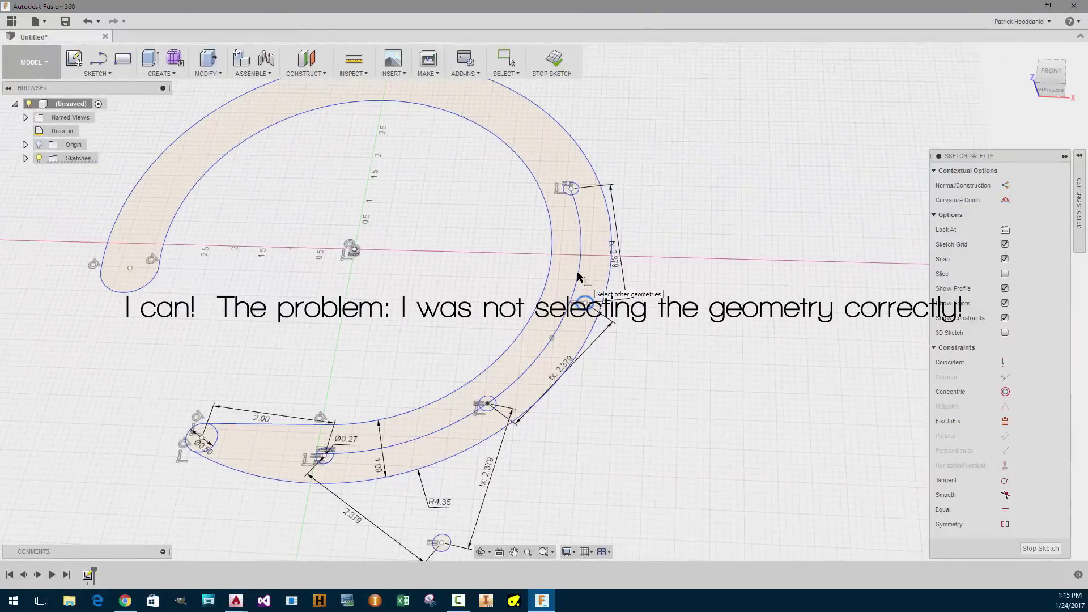
{"action": "mouse_move", "coordinate": [578, 276]}
{"action": "middle_mouse_down", "text": "shift"}
{"action": "mouse_move", "coordinate": [545, 357]}
{"action": "mouse_move", "coordinate": [563, 364]}
{"action": "mouse_move", "coordinate": [578, 316]}
{"action": "mouse_move", "coordinate": [615, 337]}
{"action": "mouse_move", "coordinate": [563, 250]}
{"action": "middle_mouse_up", "text": "shift"}
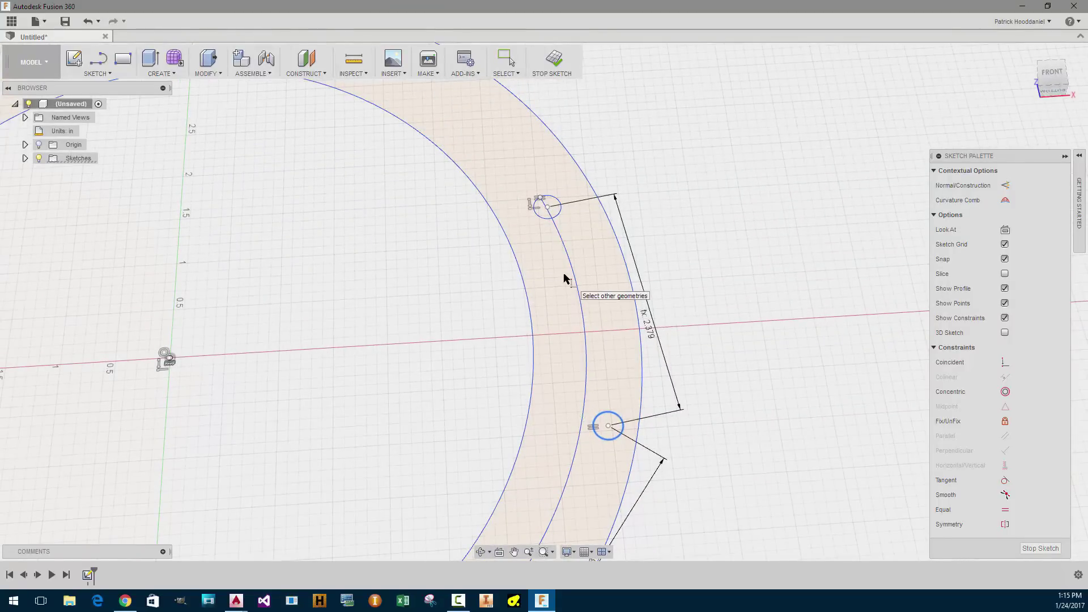
{"action": "key", "text": "Escape"}
Move the middle arc's upper end farther along the band, and make the middle arc concentric with the band's inner arc
{"action": "left_click_drag", "start_coordinate": [543, 251], "coordinate": [459, 153]}
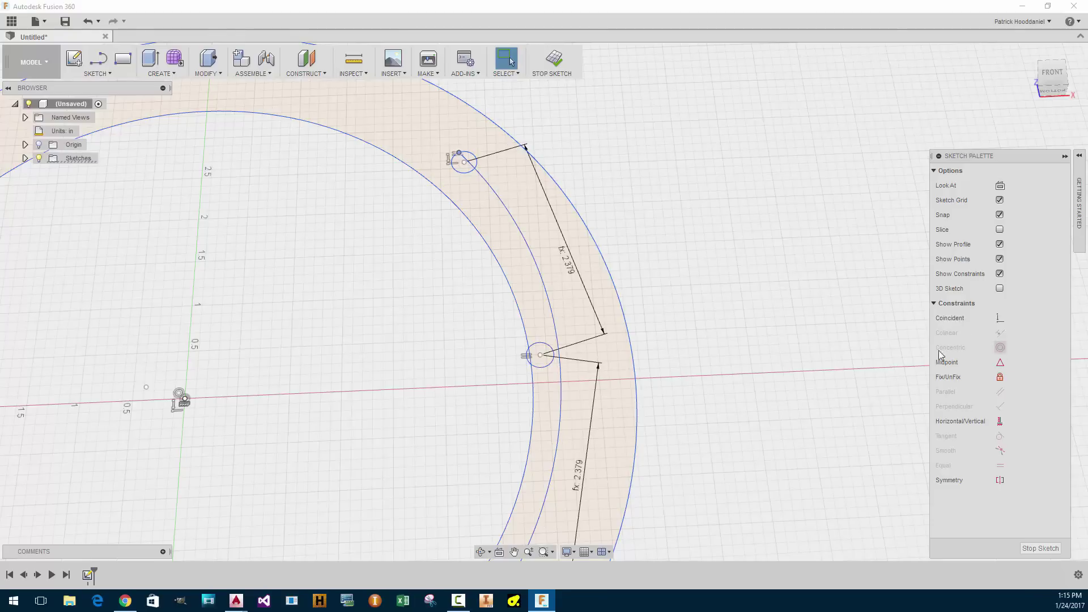
{"action": "left_click", "coordinate": [555, 311]}
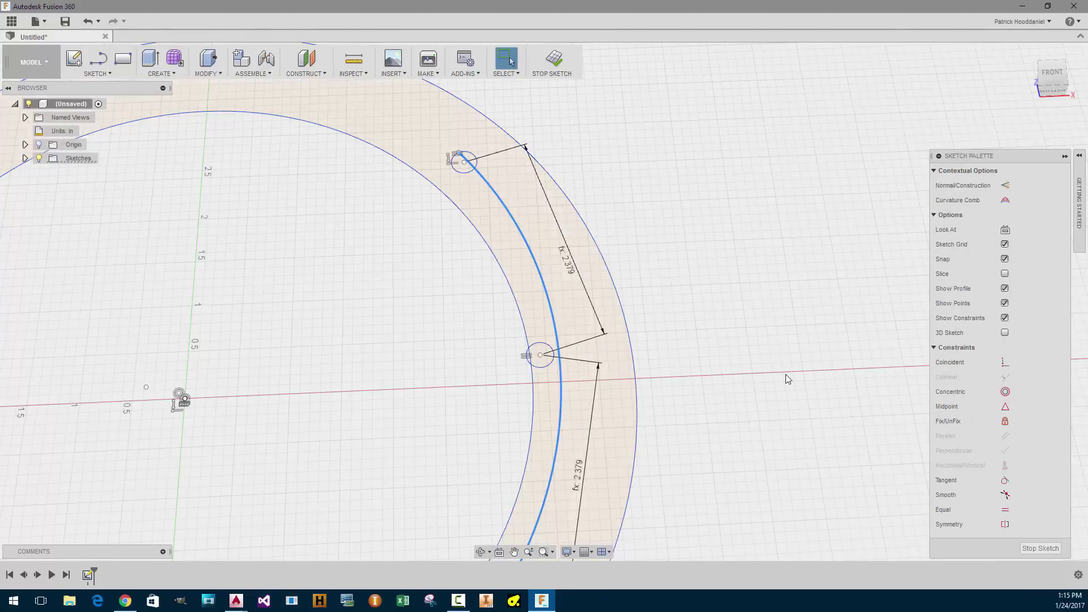
{"action": "left_click", "coordinate": [1004, 394]}
{"action": "left_click", "coordinate": [527, 324]}
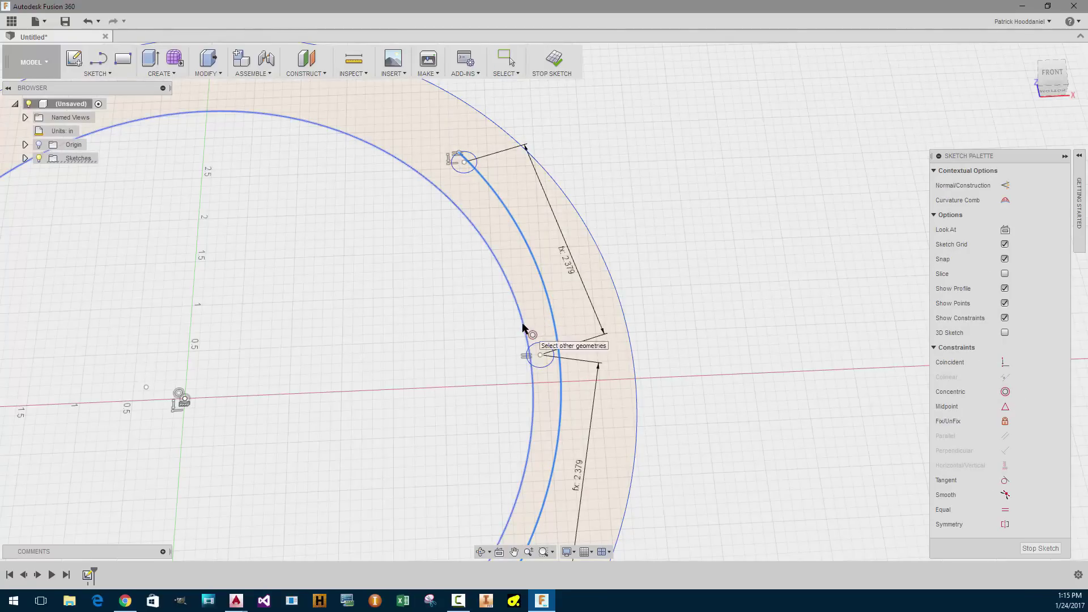
Shift the fourth hole outward and constrain its centre point onto the middle arc with Coincident
{"action": "middle_click_drag", "start_coordinate": [527, 311], "coordinate": [556, 365], "text": "shift"}
{"action": "left_click_drag", "start_coordinate": [552, 357], "coordinate": [587, 357]}
{"action": "middle_click_drag", "start_coordinate": [587, 358], "coordinate": [573, 354], "text": "shift"}
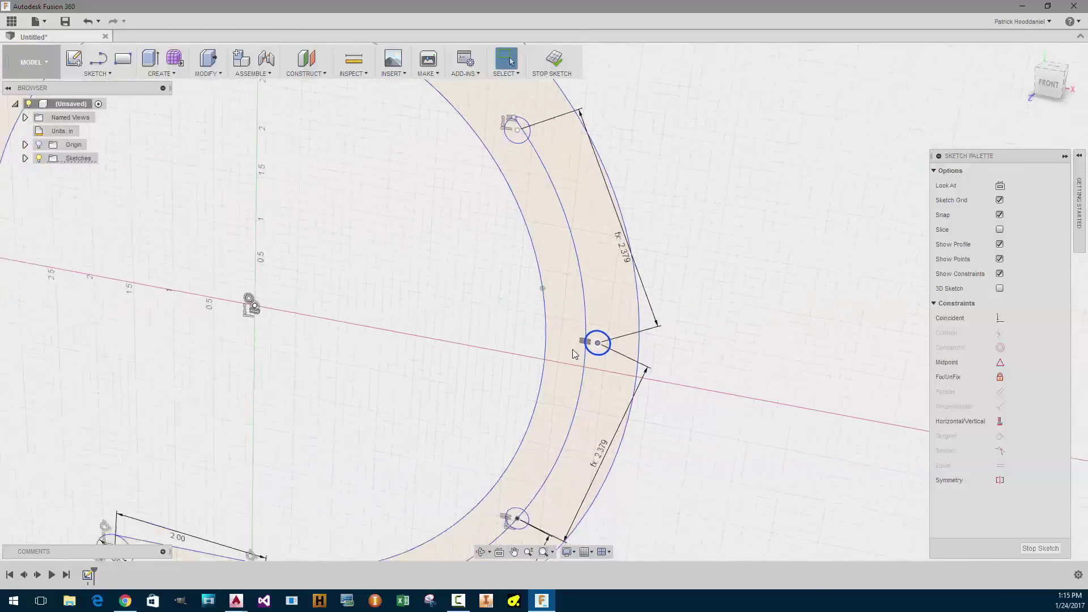
{"action": "scroll", "coordinate": [573, 353], "scroll_direction": "down", "scroll_amount": 3}
{"action": "scroll", "coordinate": [573, 352], "scroll_direction": "up", "scroll_amount": 6}
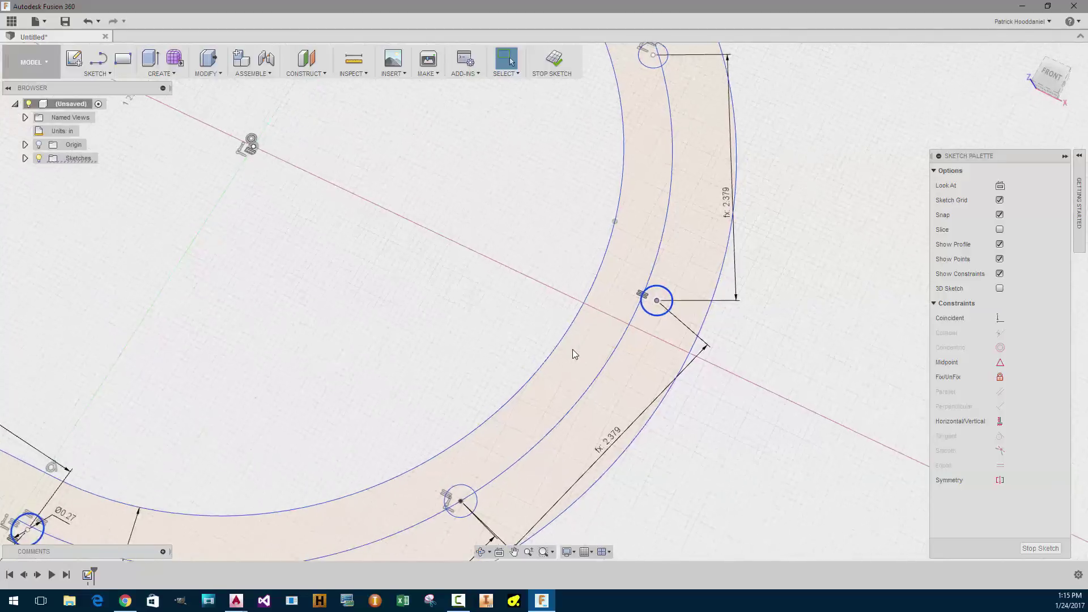
{"action": "key", "text": "Escape"}
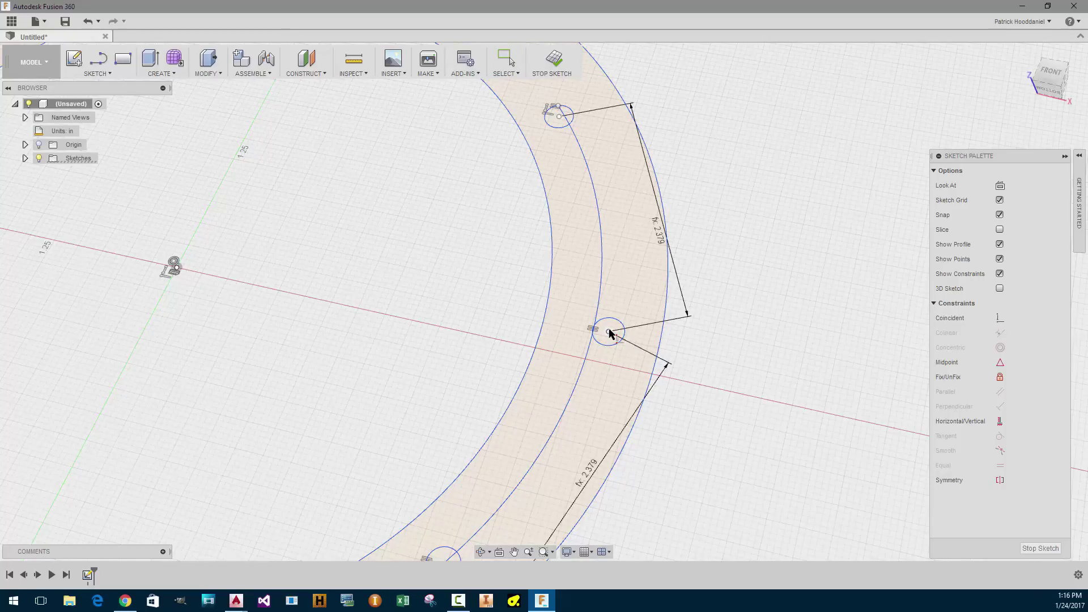
{"action": "left_click", "coordinate": [601, 308]}
{"action": "left_click", "coordinate": [600, 302]}
{"action": "scroll", "coordinate": [621, 316], "scroll_direction": "down", "scroll_amount": 1}
{"action": "scroll", "coordinate": [612, 328], "scroll_direction": "up", "scroll_amount": 1}
{"action": "left_click", "coordinate": [607, 331]}
{"action": "key", "text": "Escape"}
Try to make the stray hole outside the band concentric with the middle arc, and undo the constraint
{"action": "scroll", "coordinate": [609, 339], "scroll_direction": "down", "scroll_amount": 5}
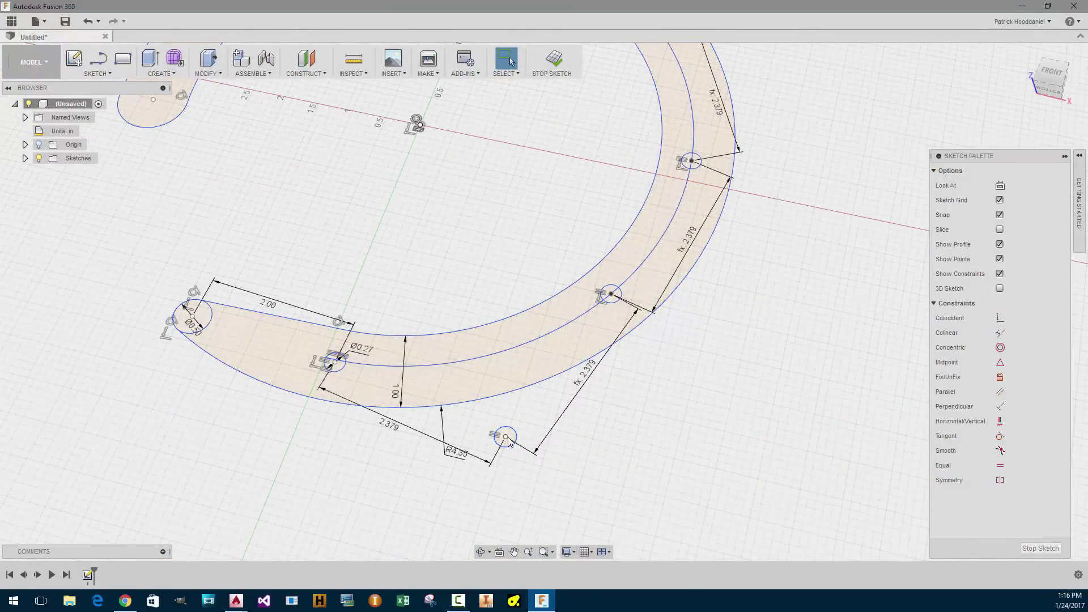
{"action": "mouse_move", "coordinate": [515, 440]}
{"action": "left_mouse_down"}
{"action": "mouse_move", "coordinate": [558, 424]}
{"action": "mouse_move", "coordinate": [493, 424]}
{"action": "mouse_move", "coordinate": [550, 446]}
{"action": "mouse_move", "coordinate": [531, 429]}
{"action": "mouse_move", "coordinate": [520, 454]}
{"action": "mouse_move", "coordinate": [554, 457]}
{"action": "left_mouse_up"}
{"action": "scroll", "coordinate": [553, 455], "scroll_direction": "down", "scroll_amount": 3}
{"action": "scroll", "coordinate": [553, 455], "scroll_direction": "up", "scroll_amount": 3}
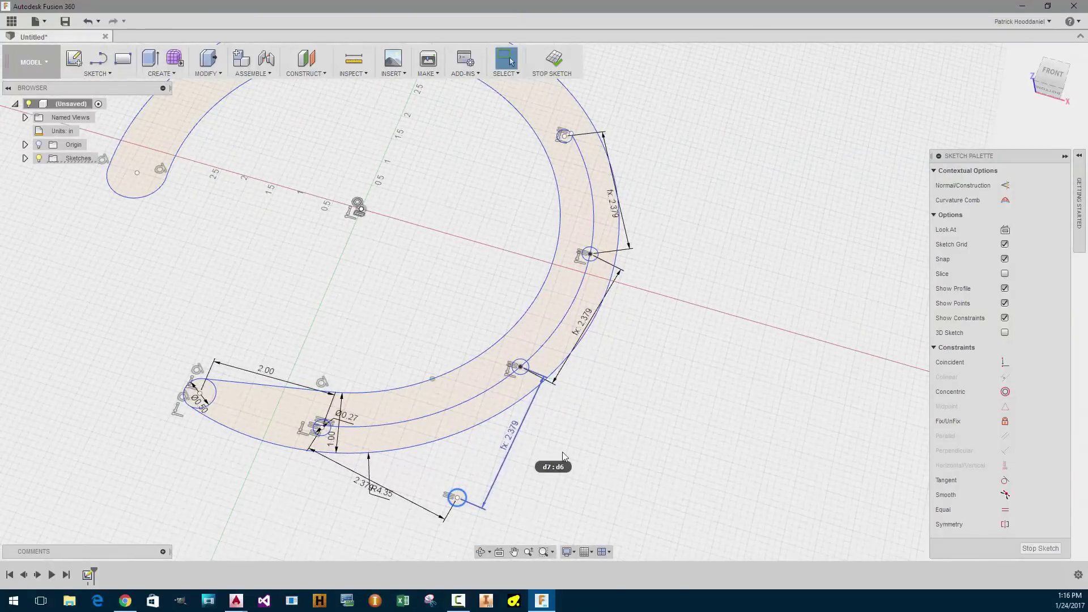
{"action": "left_click", "coordinate": [1005, 392]}
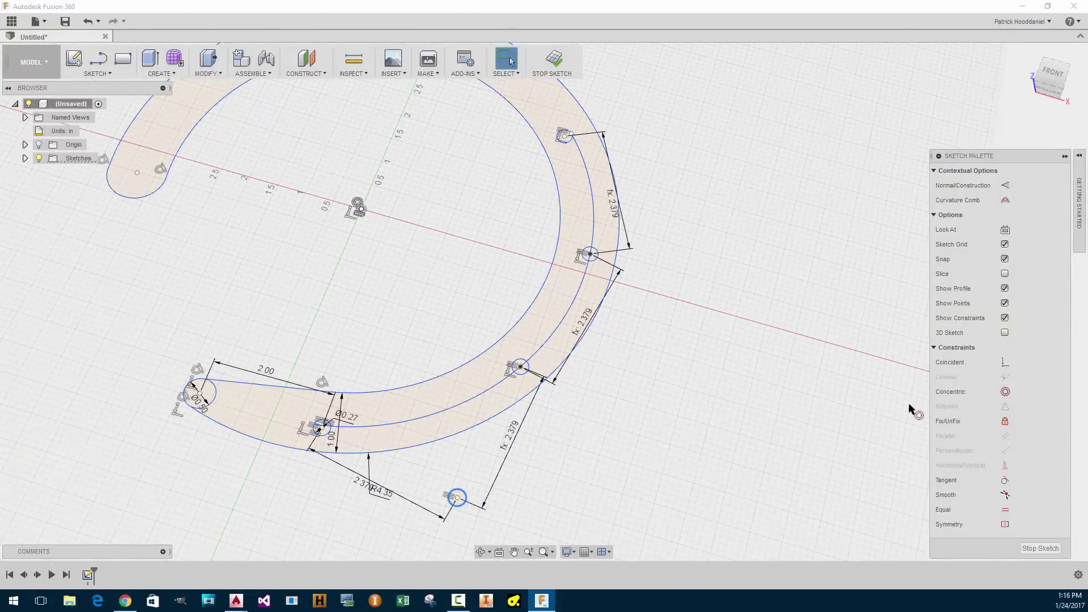
{"action": "left_click", "coordinate": [500, 435]}
{"action": "left_click", "coordinate": [470, 406]}
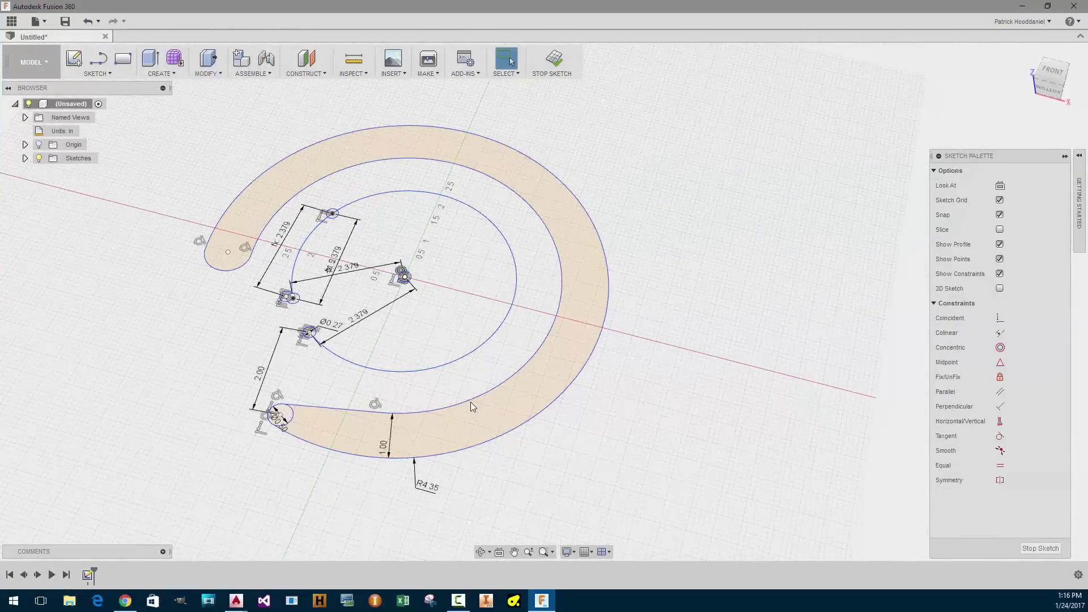
{"action": "key", "text": "ctrl+z"}
{"action": "scroll", "coordinate": [471, 403], "scroll_direction": "up", "scroll_amount": 3}
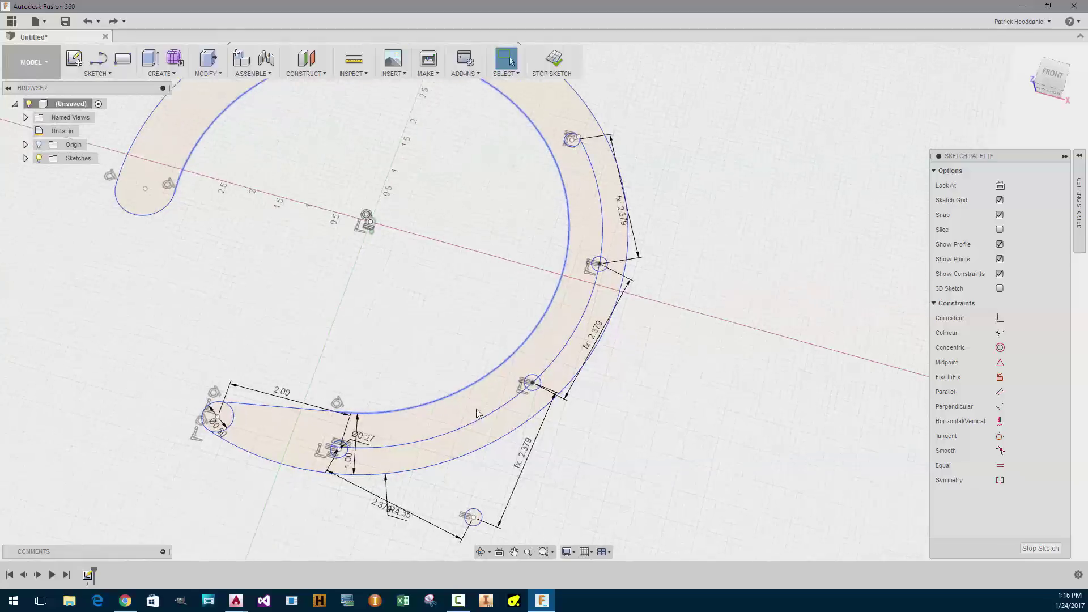
Apply a Concentric constraint between the middle hole arc and the band's inner edge
{"action": "left_click", "coordinate": [1000, 348]}
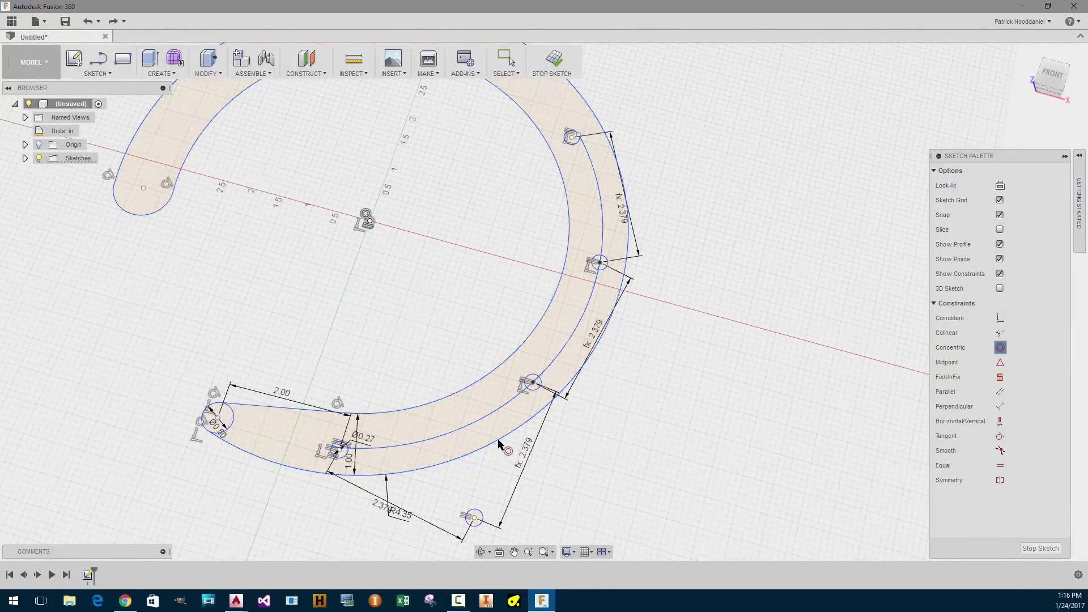
{"action": "left_click", "coordinate": [485, 418]}
{"action": "left_click", "coordinate": [472, 394]}
{"action": "key", "text": "Escape"}
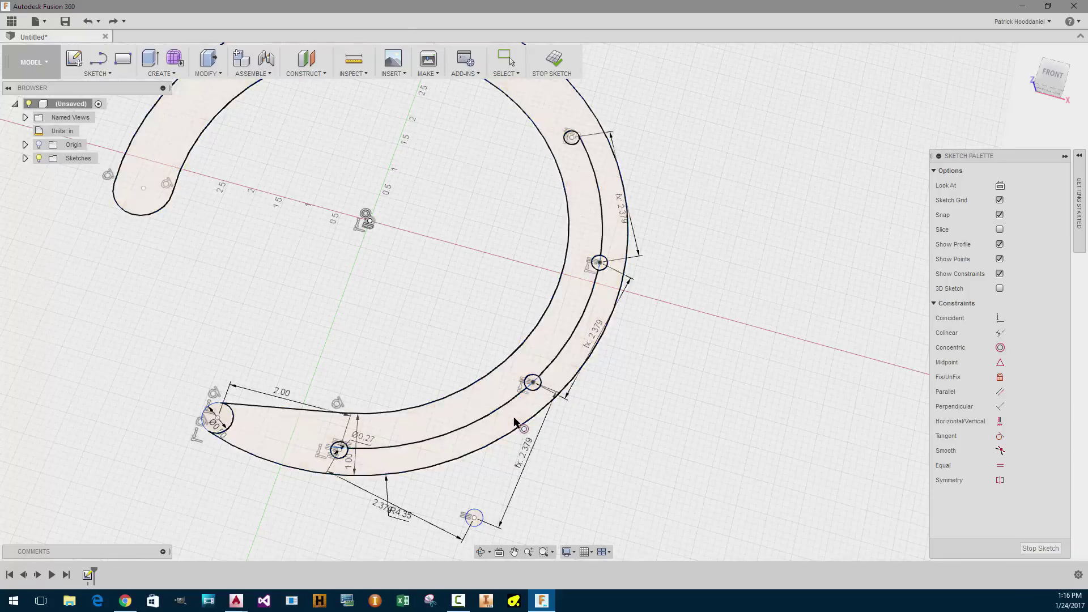
Dimension the gap between the middle hole arc and the band's inner edge at 0.5 in
{"action": "mouse_move", "coordinate": [481, 529]}
{"action": "left_mouse_down"}
{"action": "mouse_move", "coordinate": [511, 484]}
{"action": "mouse_move", "coordinate": [485, 533]}
{"action": "mouse_move", "coordinate": [513, 538]}
{"action": "mouse_move", "coordinate": [476, 510]}
{"action": "left_mouse_up"}
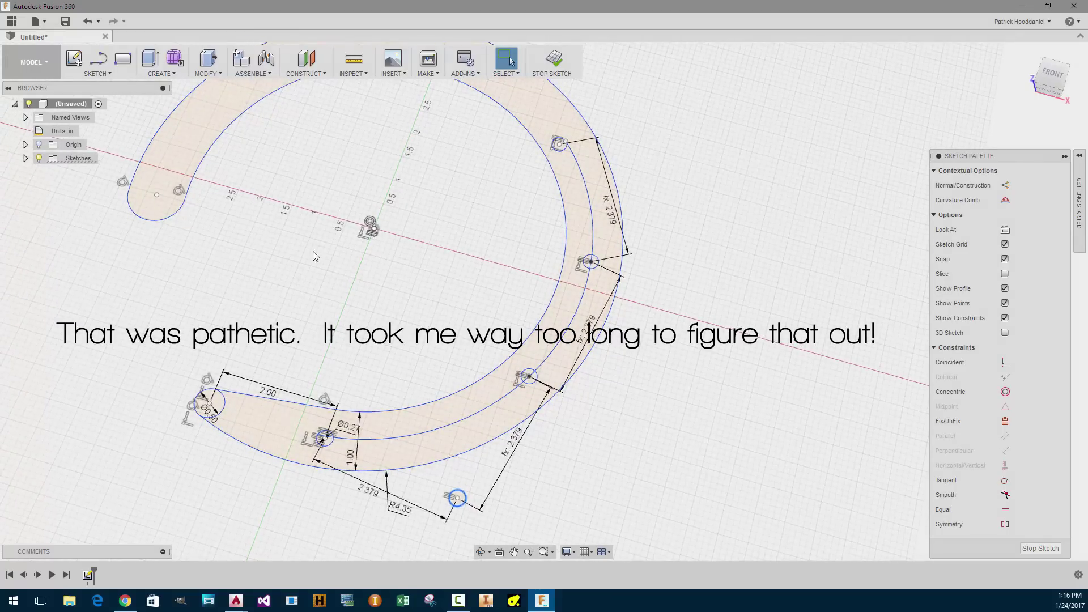
{"action": "key", "text": "d"}
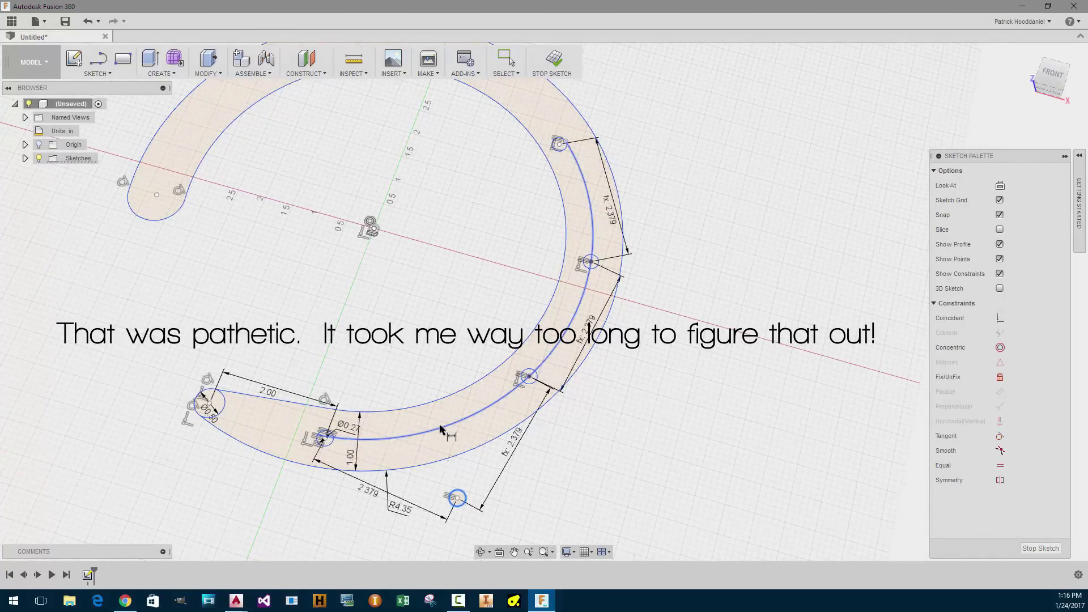
{"action": "left_click", "coordinate": [441, 424]}
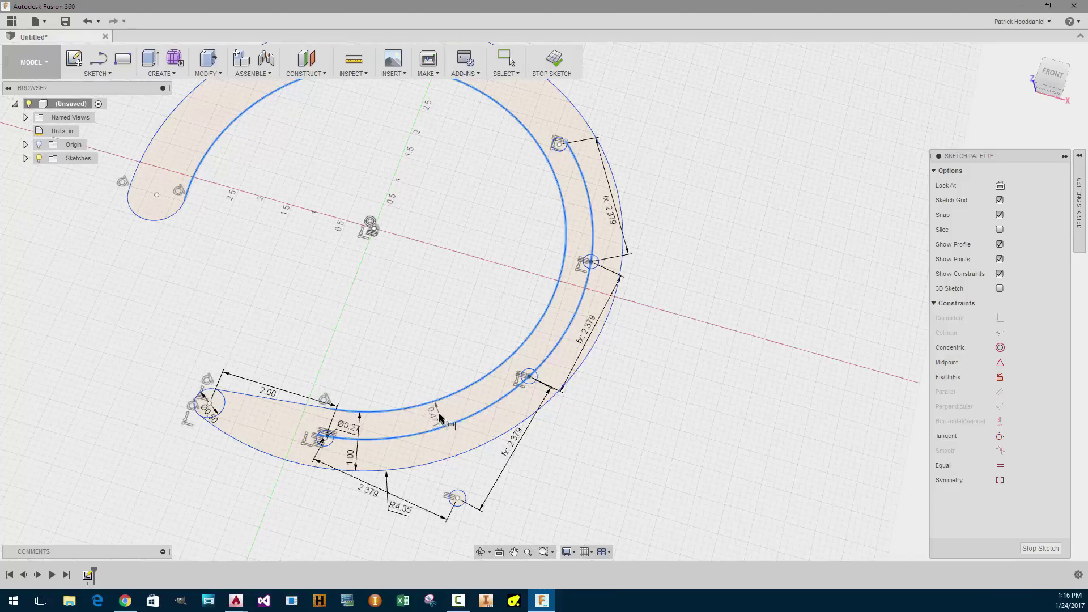
{"action": "left_click", "coordinate": [441, 420]}
{"action": "type", "text": ".5"}
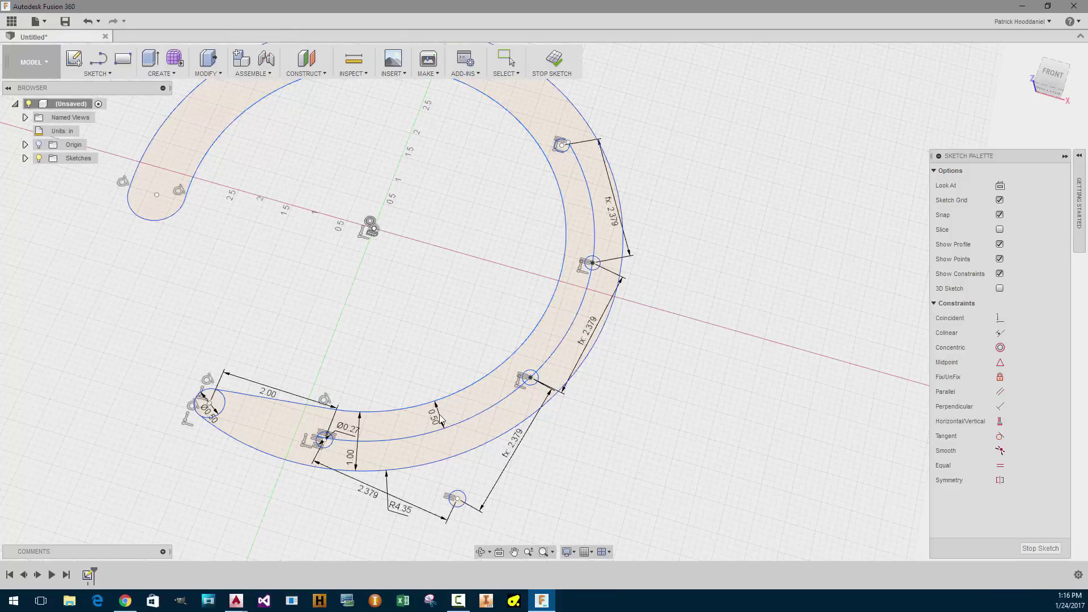
{"action": "key", "text": "Return"}
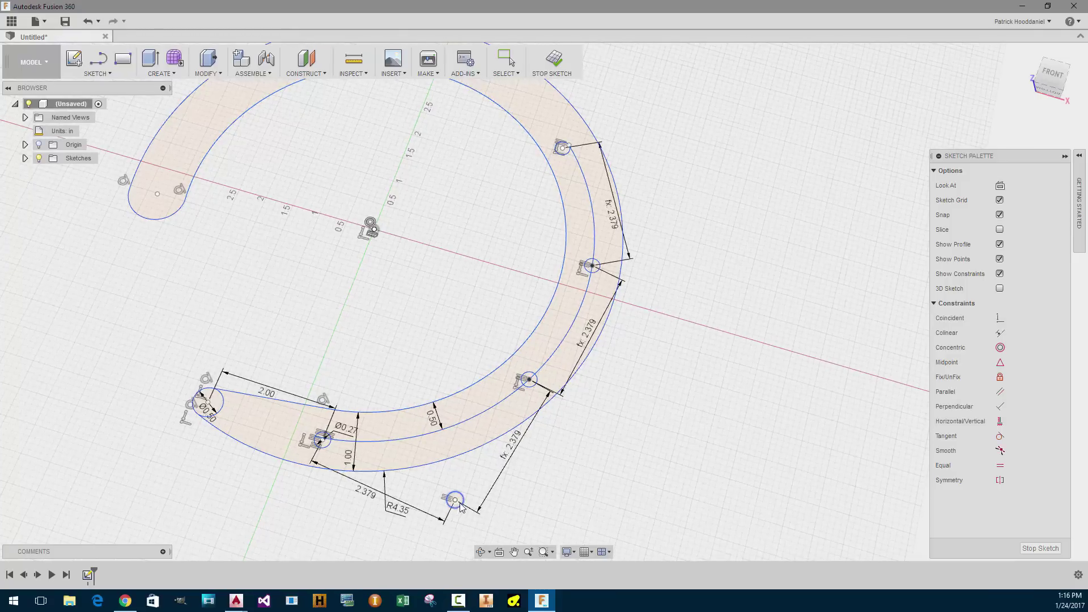
Move the stray hole closer to the band and constrain its centre point onto the middle arc with Coincident
{"action": "mouse_move", "coordinate": [455, 502]}
{"action": "left_mouse_down"}
{"action": "mouse_move", "coordinate": [460, 455]}
{"action": "mouse_move", "coordinate": [467, 482]}
{"action": "left_mouse_up"}
{"action": "key", "text": "Escape"}
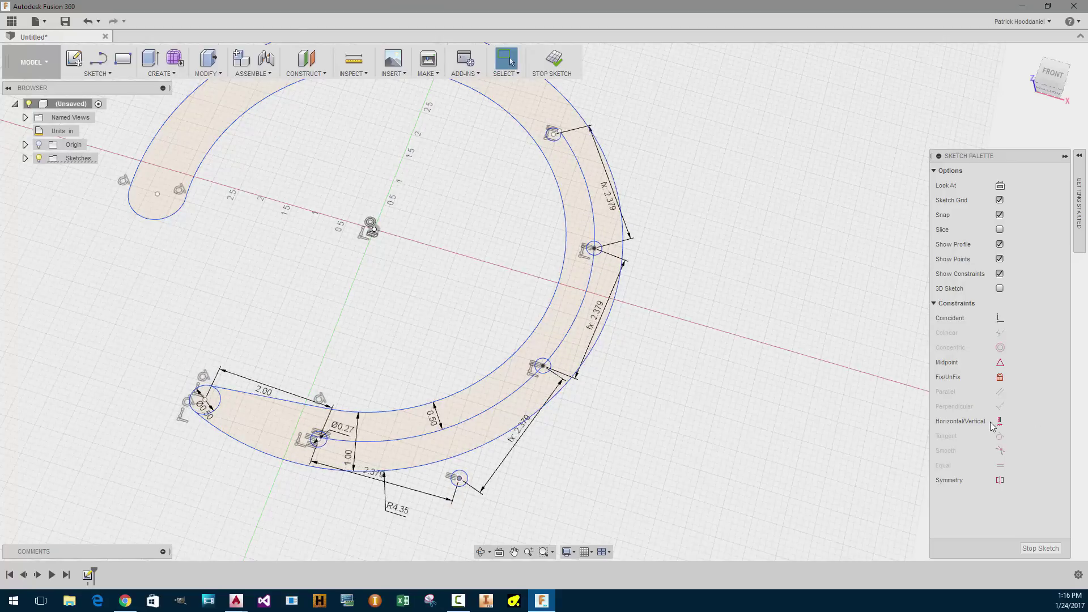
{"action": "left_click", "coordinate": [999, 318]}
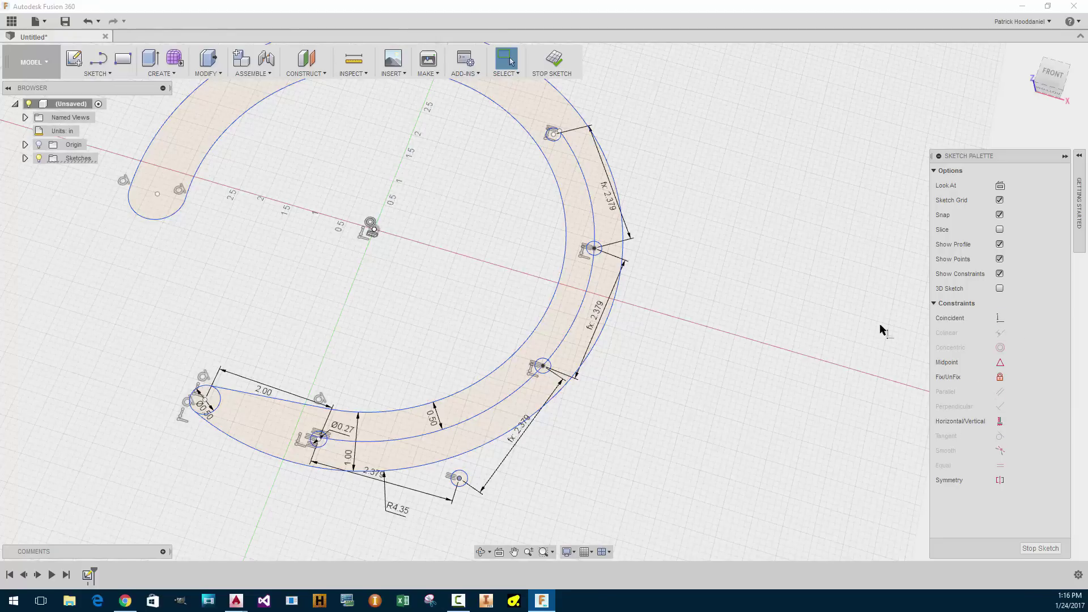
{"action": "left_click", "coordinate": [458, 479]}
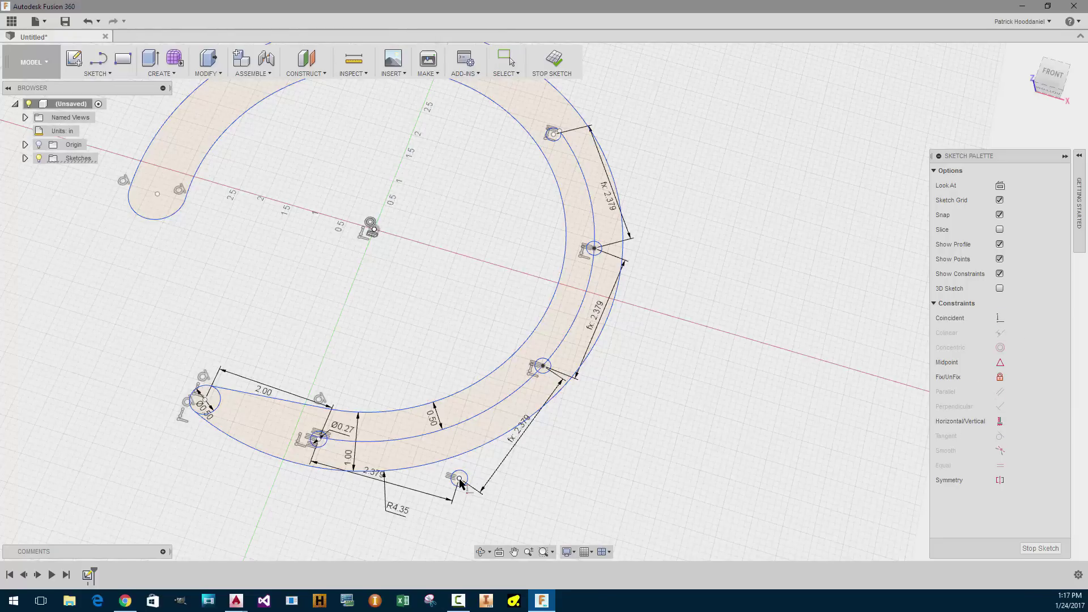
{"action": "left_click", "coordinate": [464, 422]}
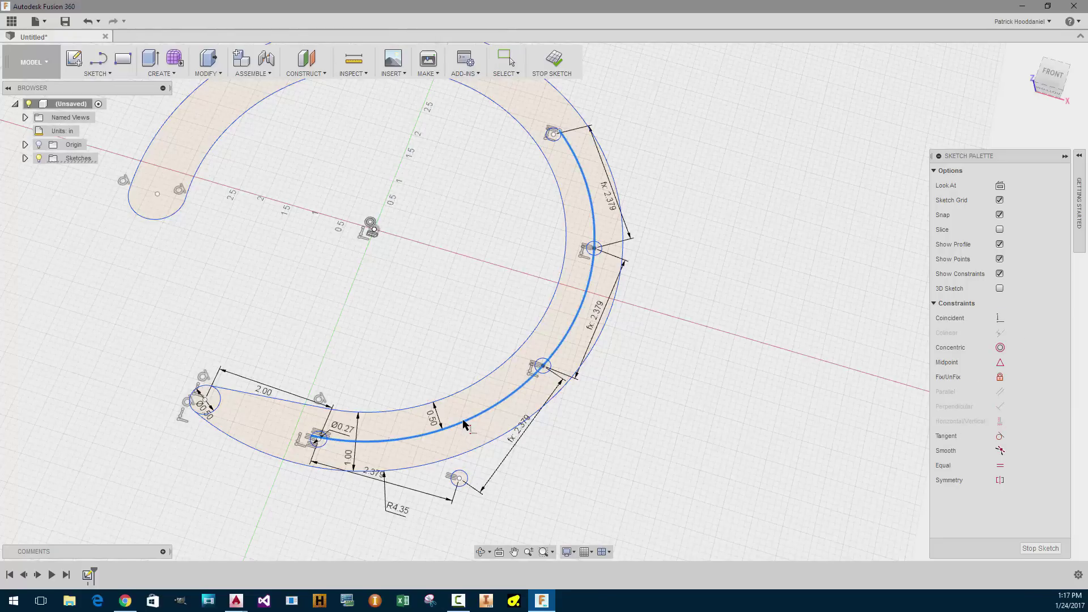
{"action": "left_click", "coordinate": [459, 479]}
{"action": "key", "text": "Escape"}
{"action": "scroll", "coordinate": [509, 464], "scroll_direction": "down", "scroll_amount": 3}
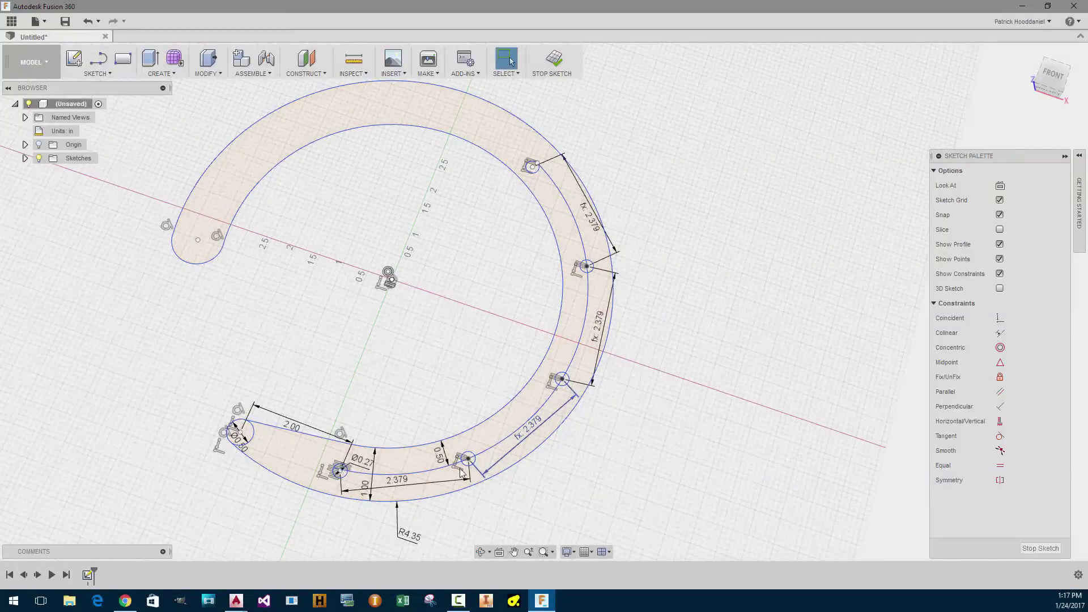